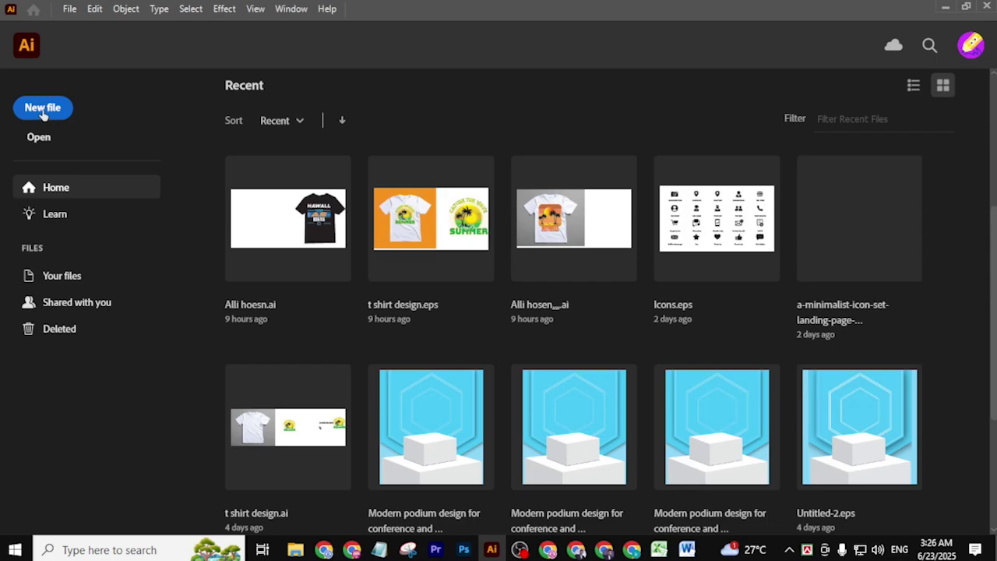
Create a new 1080 x 1080 px document named Background Design in CMYK Color mode at High (300 ppi)
left_click(43, 111)
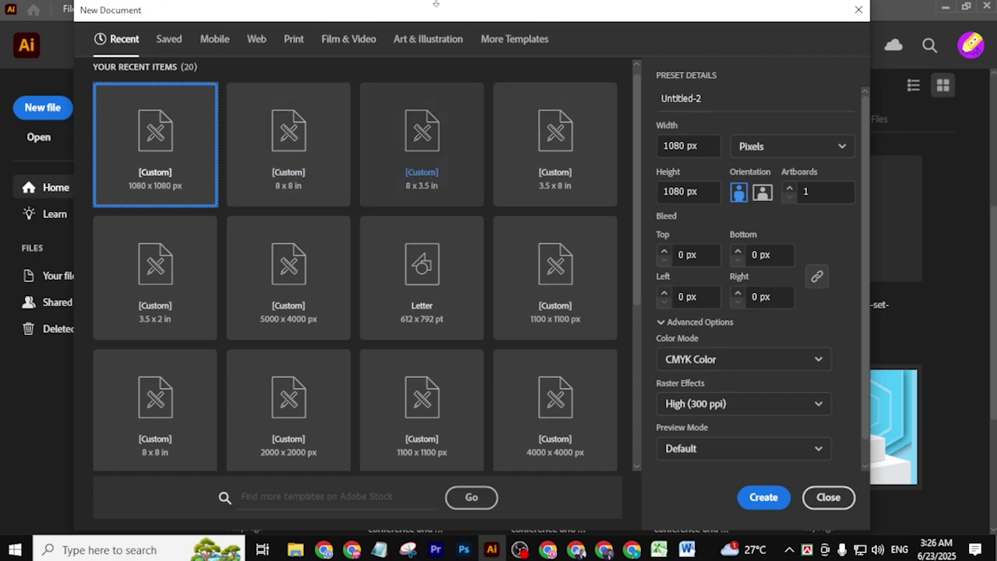
left_click_drag(387, 17, 392, 41)
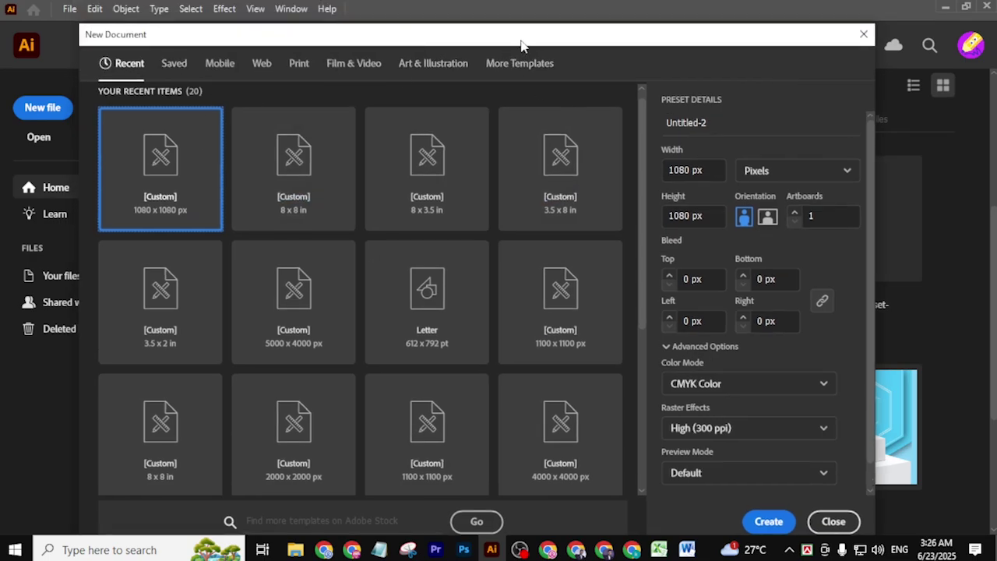
left_click_drag(523, 40, 526, 16)
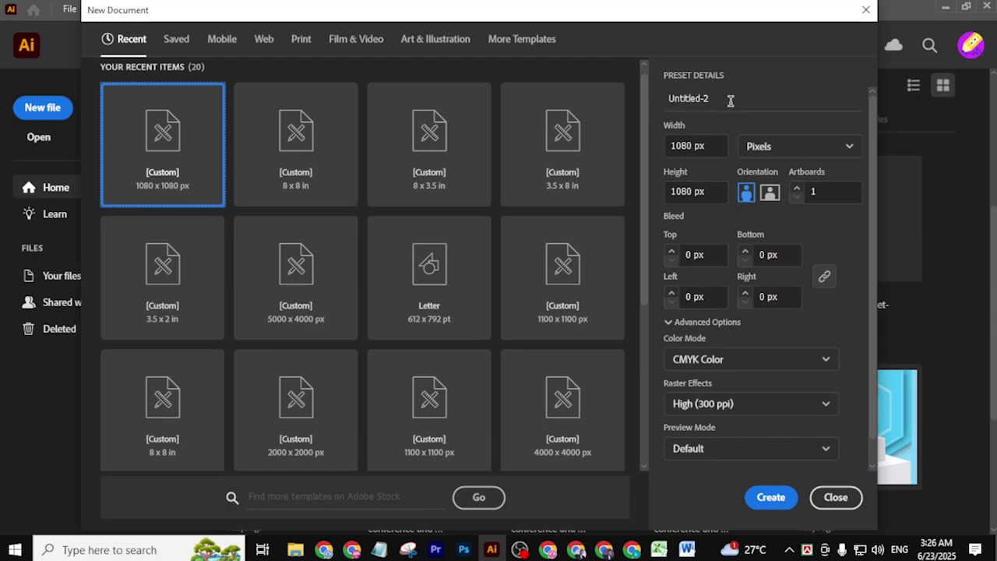
left_click_drag(731, 99, 589, 89)
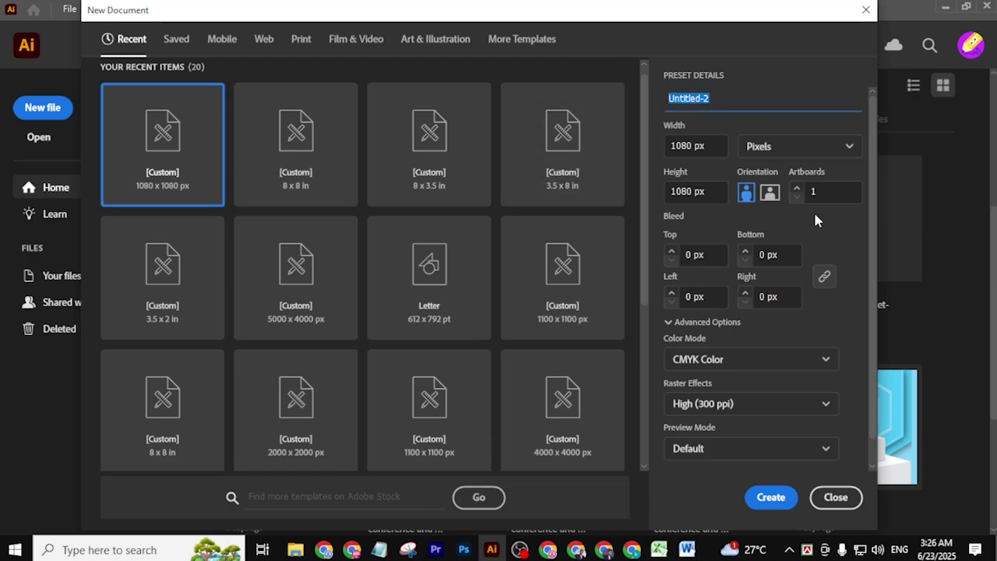
type("Background Design")
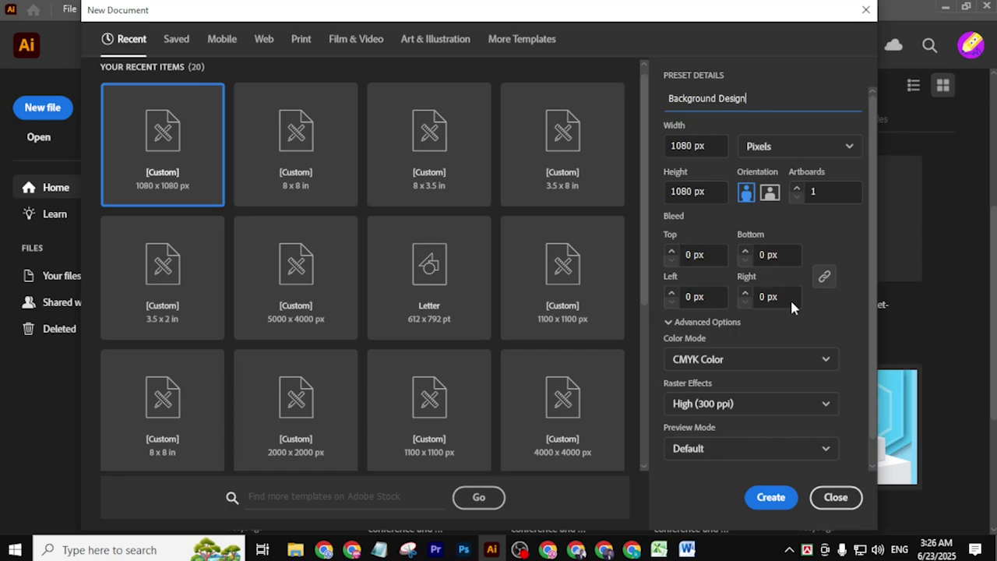
left_click(707, 364)
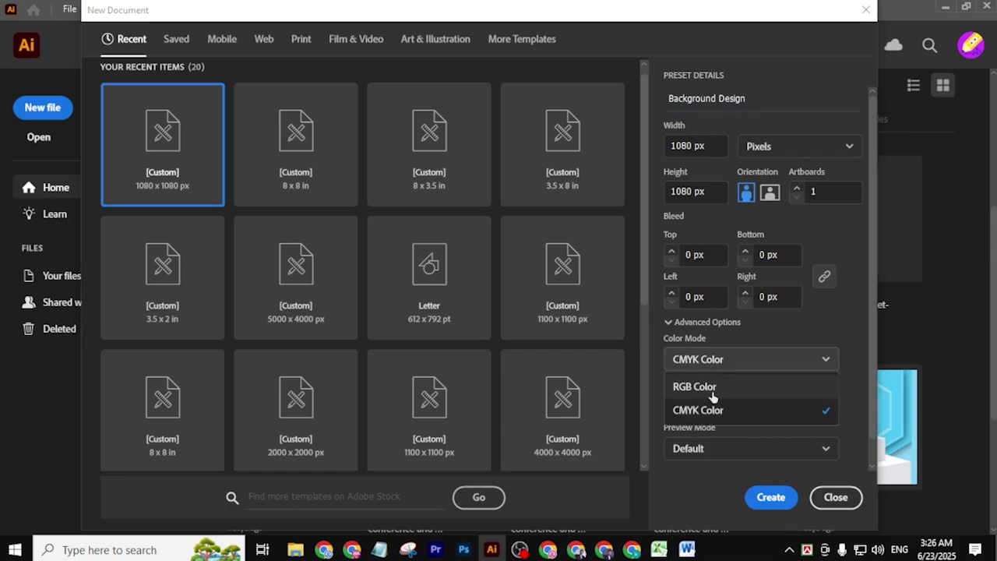
left_click(726, 355)
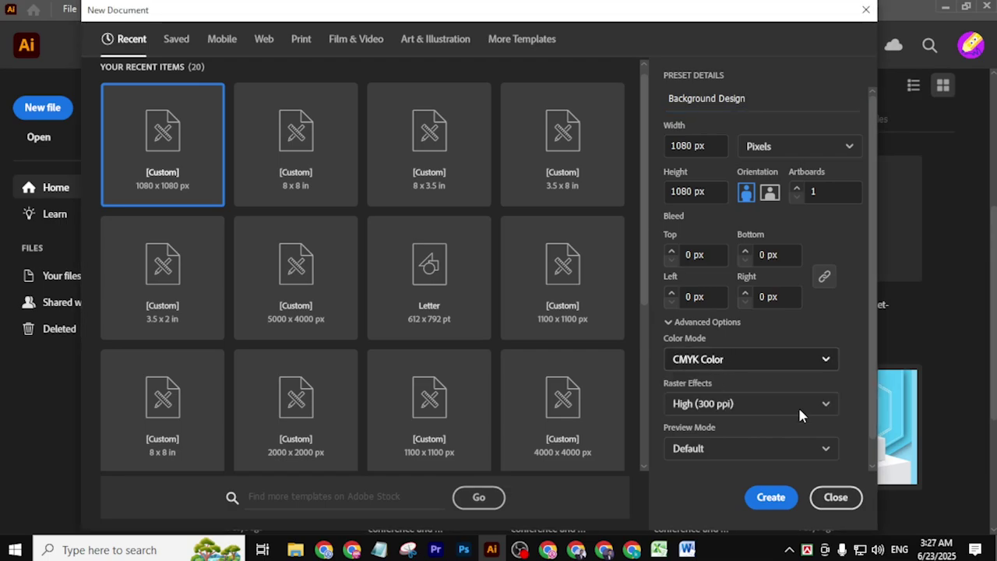
left_click(773, 502)
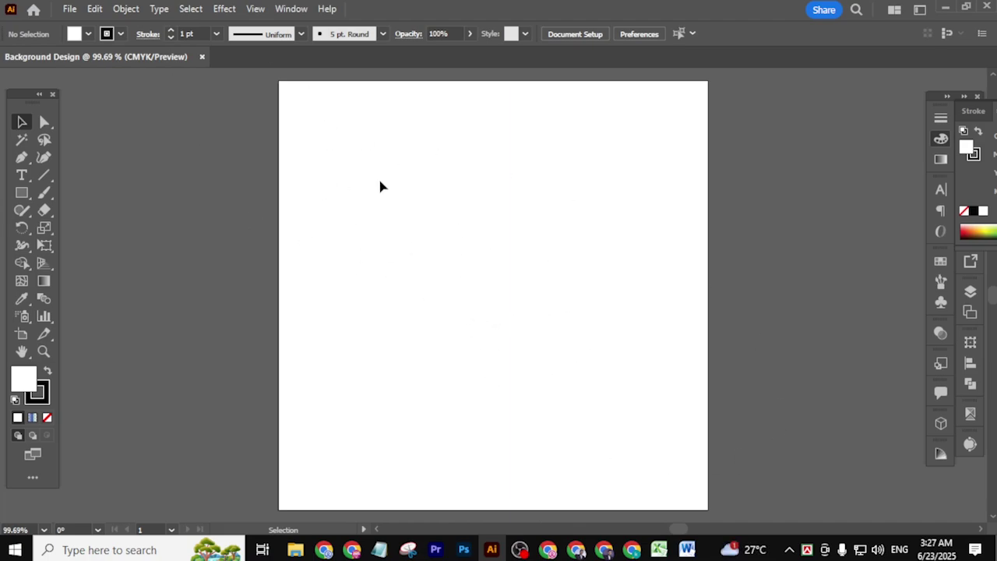
Create a rectangle 1080 px wide and 1080 px high with the Rectangle tool
left_click(23, 195)
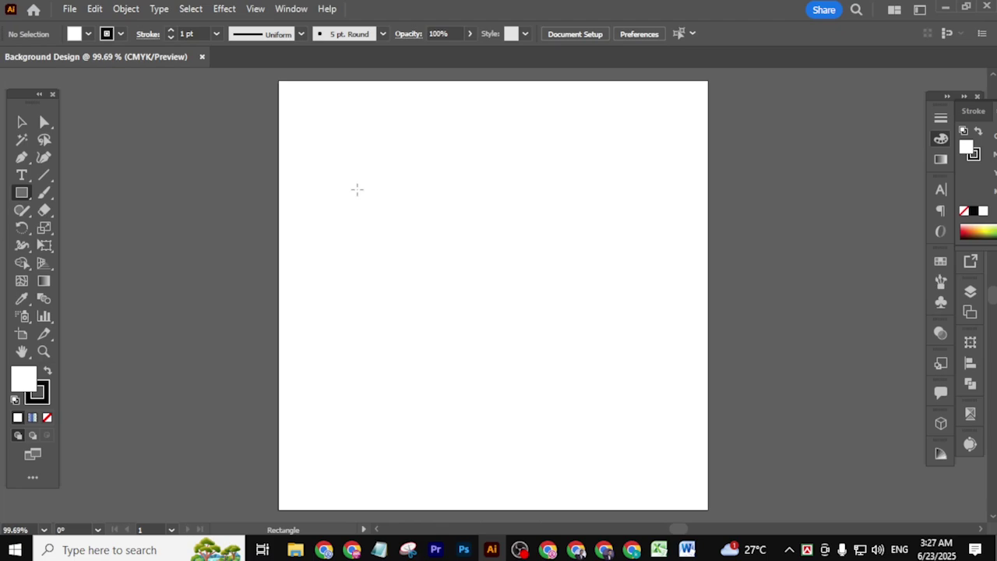
left_click(357, 189)
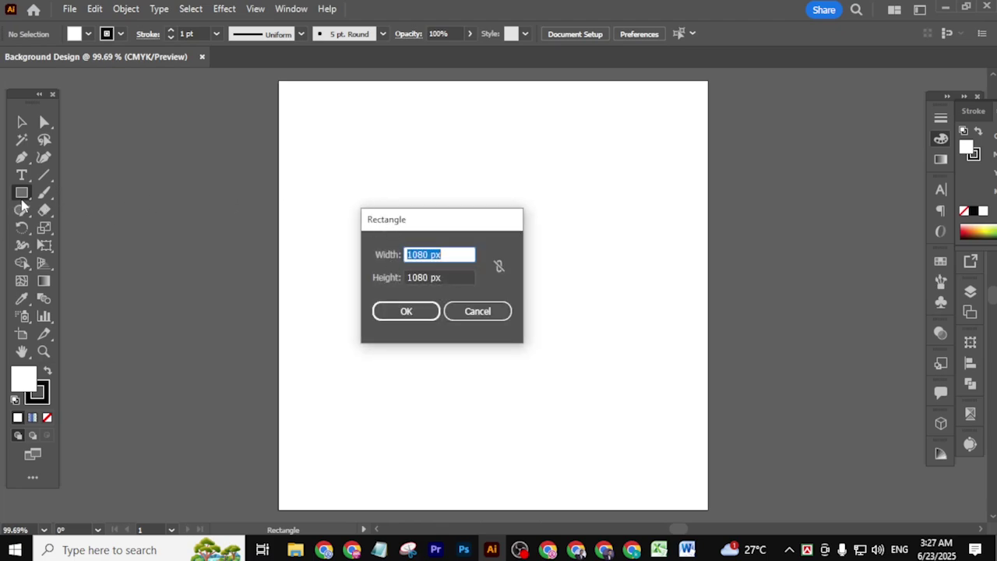
left_click(502, 313)
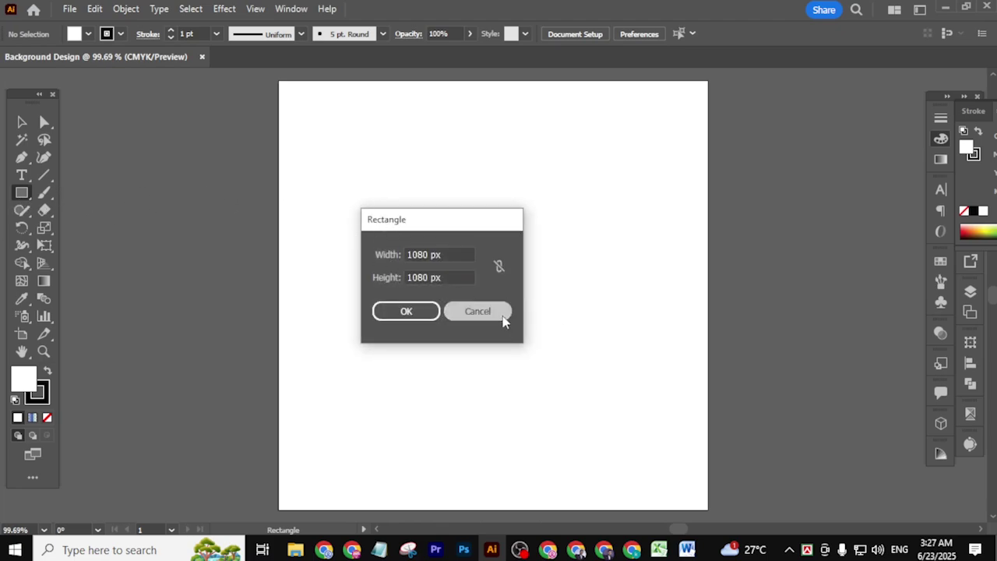
left_click(369, 189)
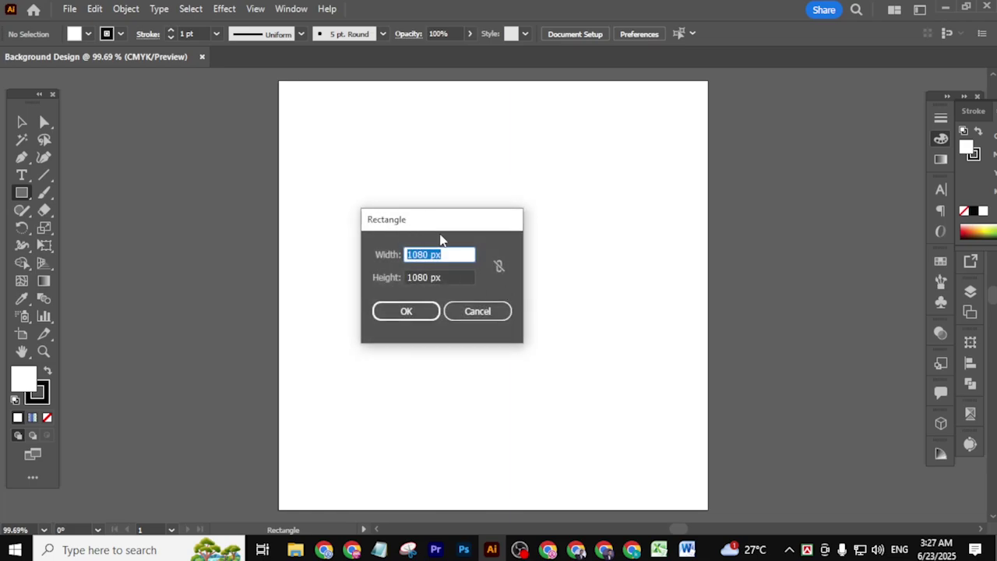
left_click_drag(439, 221, 440, 206)
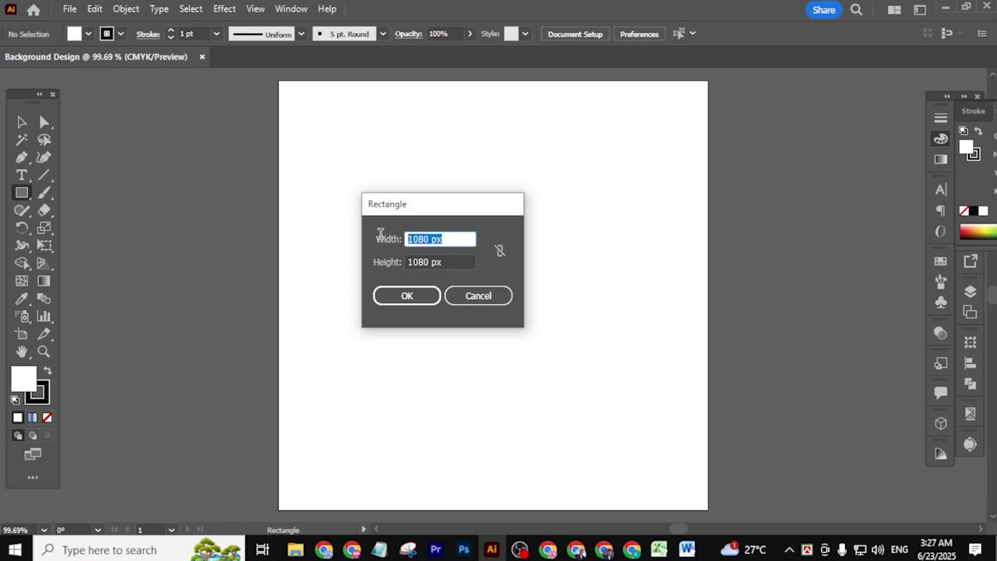
type("41080")
left_click_drag(449, 243, 371, 222)
type("1080")
key("Tab")
type("1")
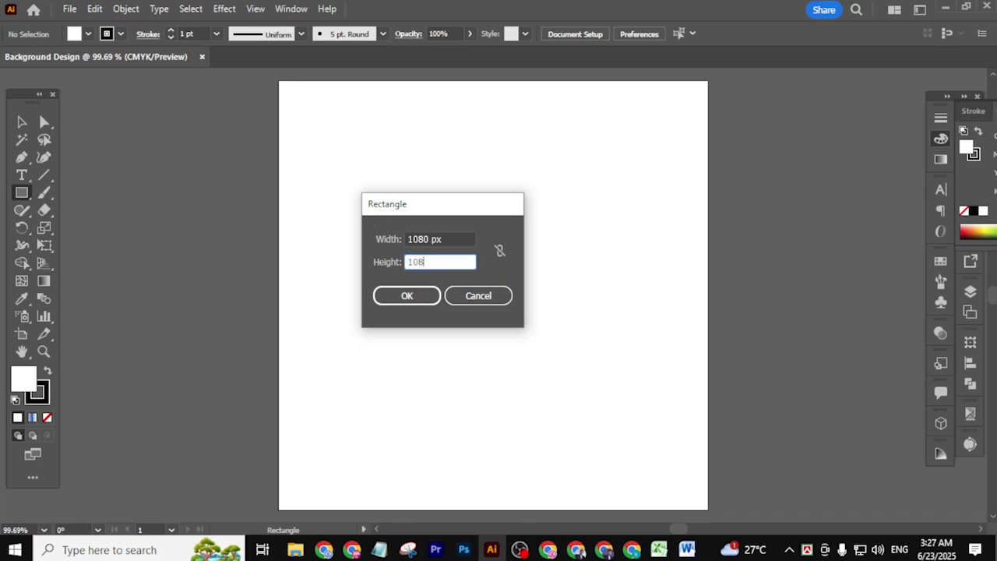
type("080")
left_click(411, 302)
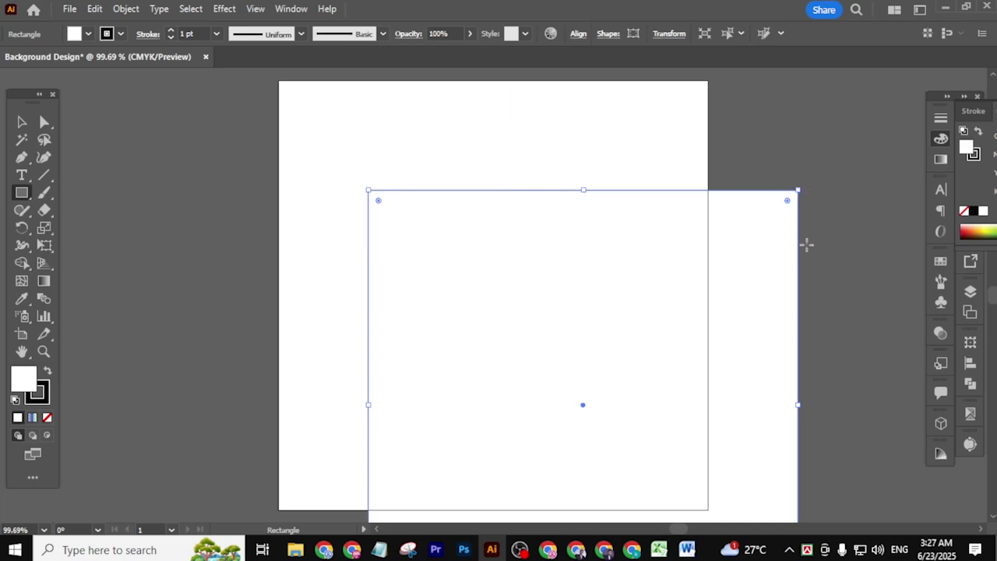
Set the rectangle's stroke to None and center it horizontally and vertically on the artboard
left_click(121, 35)
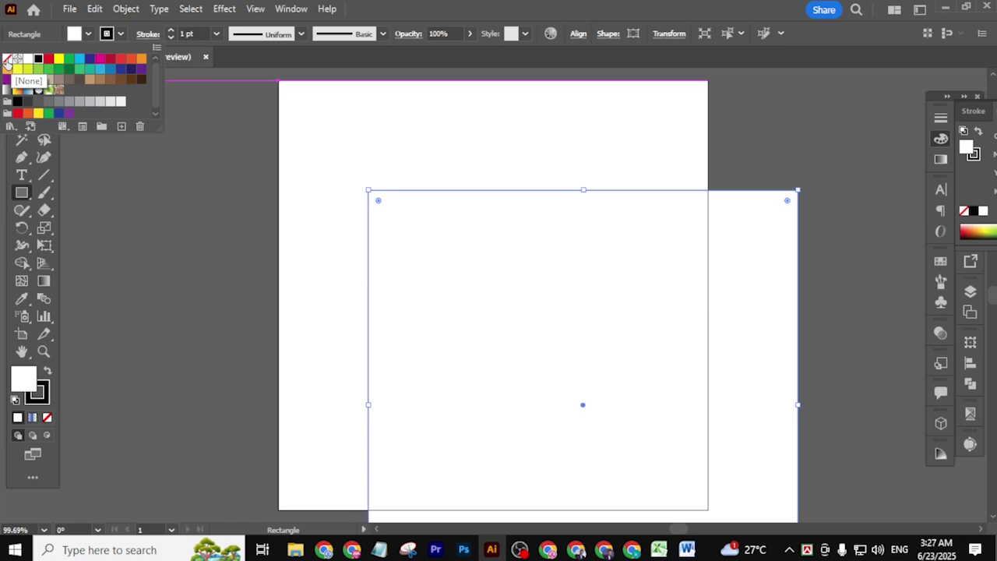
left_click(8, 62)
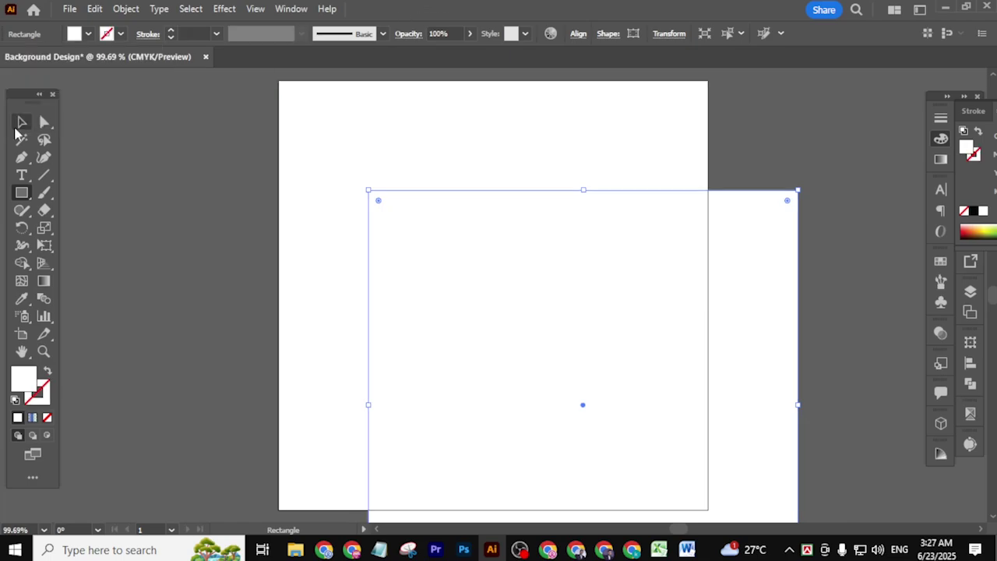
left_click(22, 123)
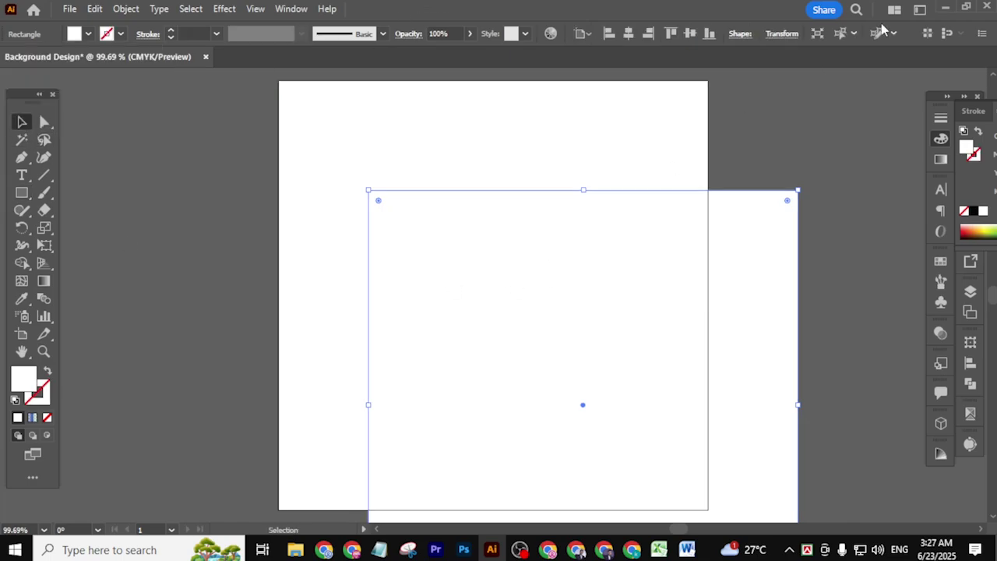
left_click_drag(597, 227, 579, 211)
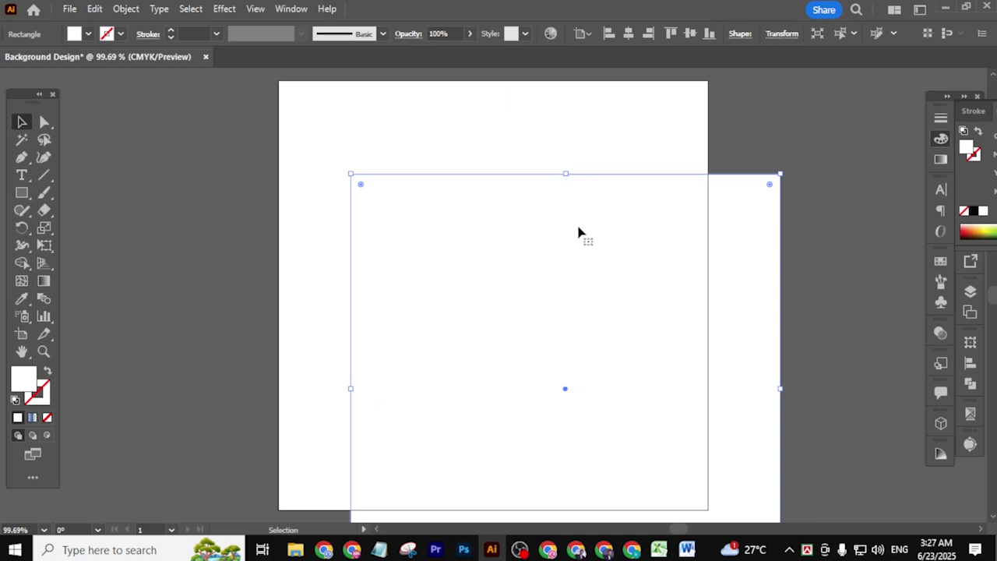
left_click(627, 36)
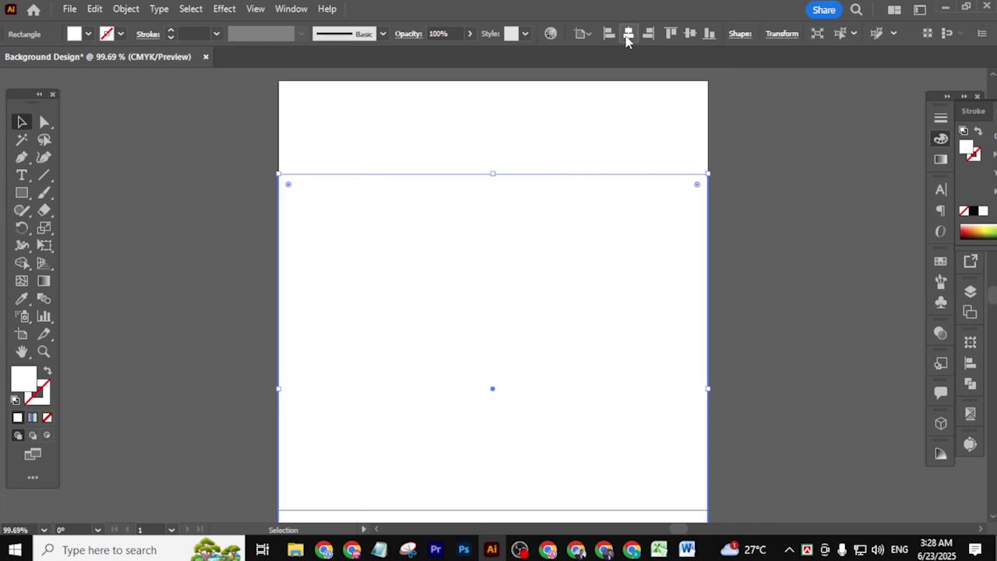
left_click(689, 34)
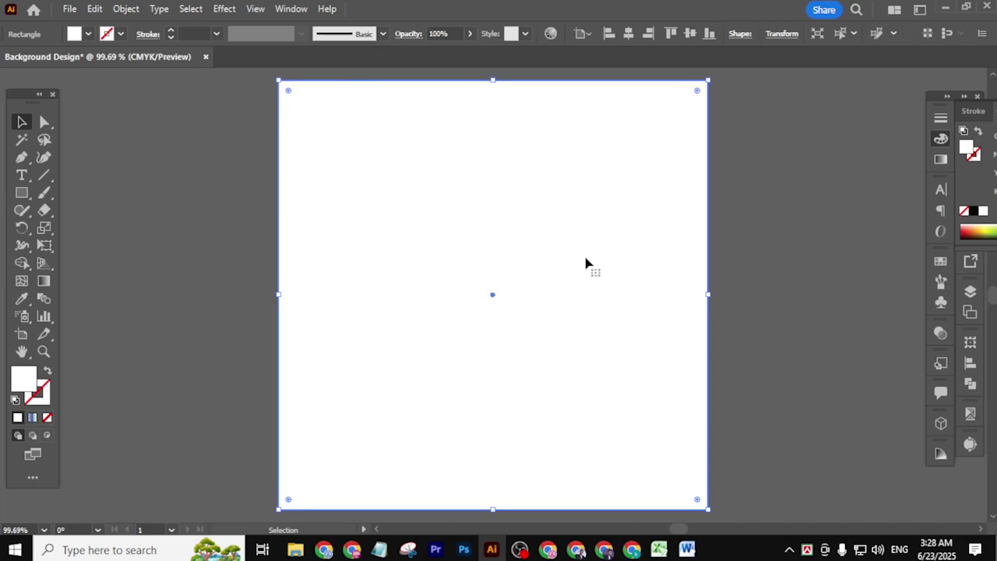
left_click(782, 308)
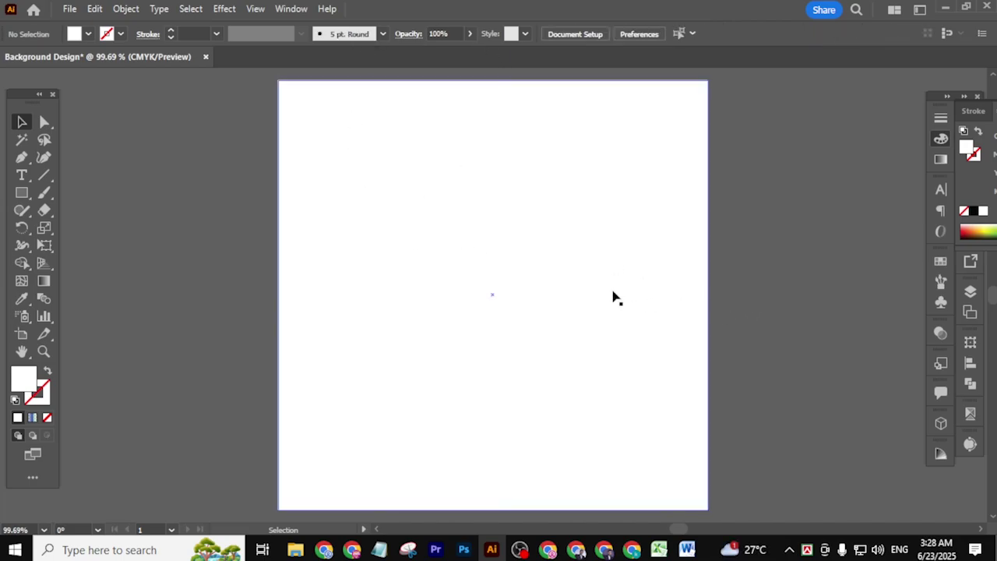
Add a gradient mesh point in the rectangle's upper-left area at about X 262 px, Y 347 px
scroll(614, 297, "down", 1)
scroll(706, 276, "up", 2)
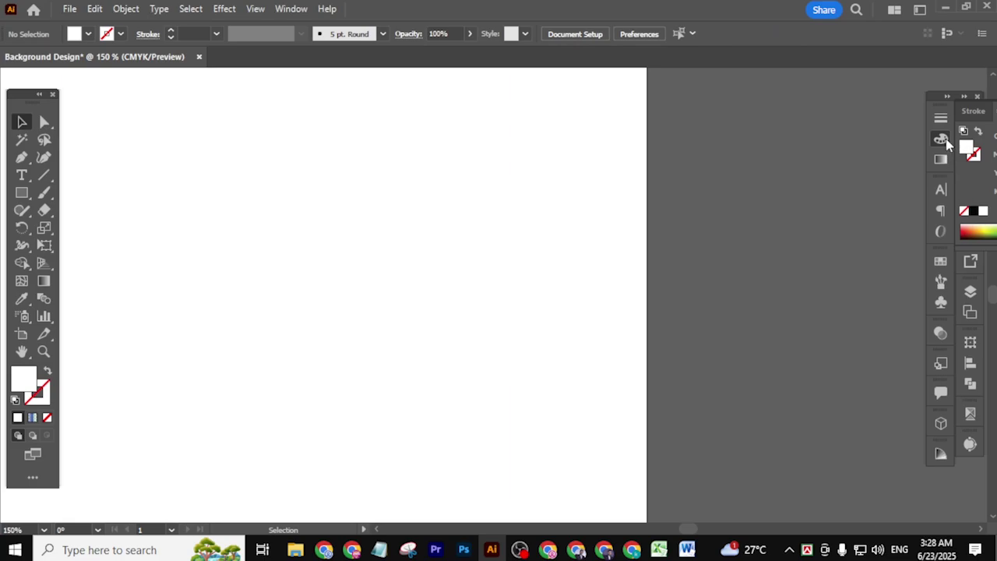
scroll(663, 270, "down", 2)
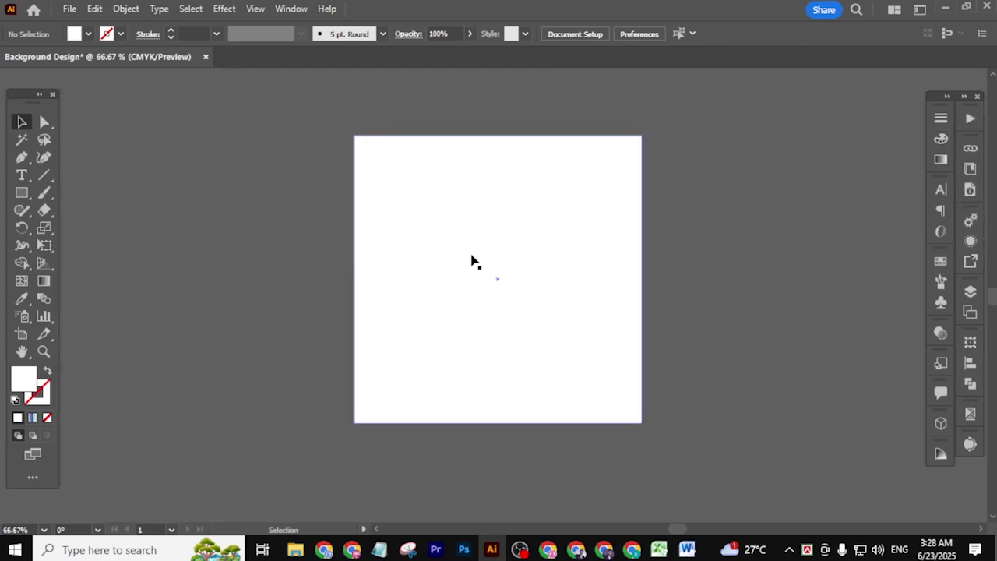
scroll(488, 236, "up", 1)
left_click_drag(569, 272, 566, 259)
left_click(574, 273)
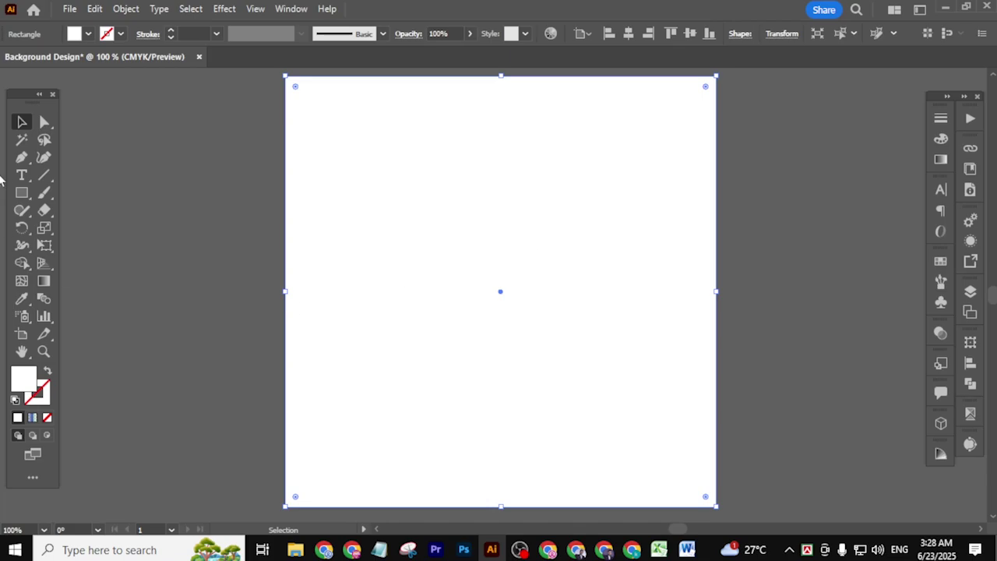
left_click(21, 282)
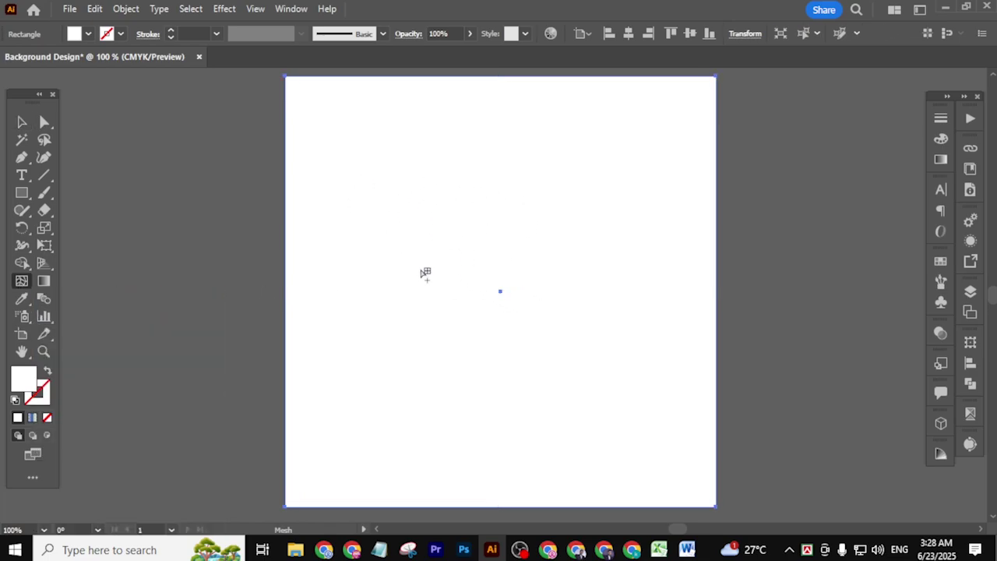
left_click(390, 213)
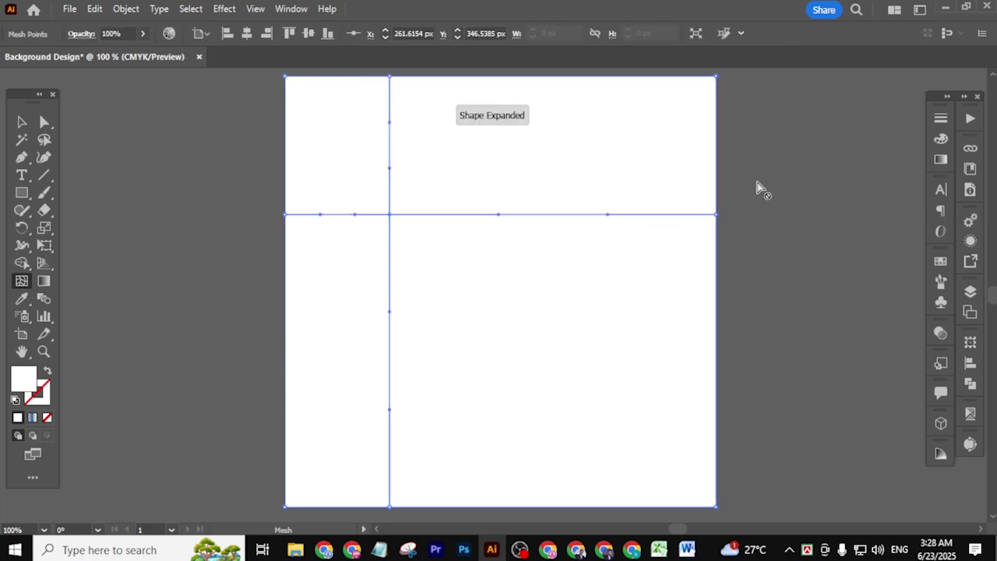
Color the selected mesh point yellow by setting its yellow value to 100%
left_click(940, 140)
left_click(940, 140)
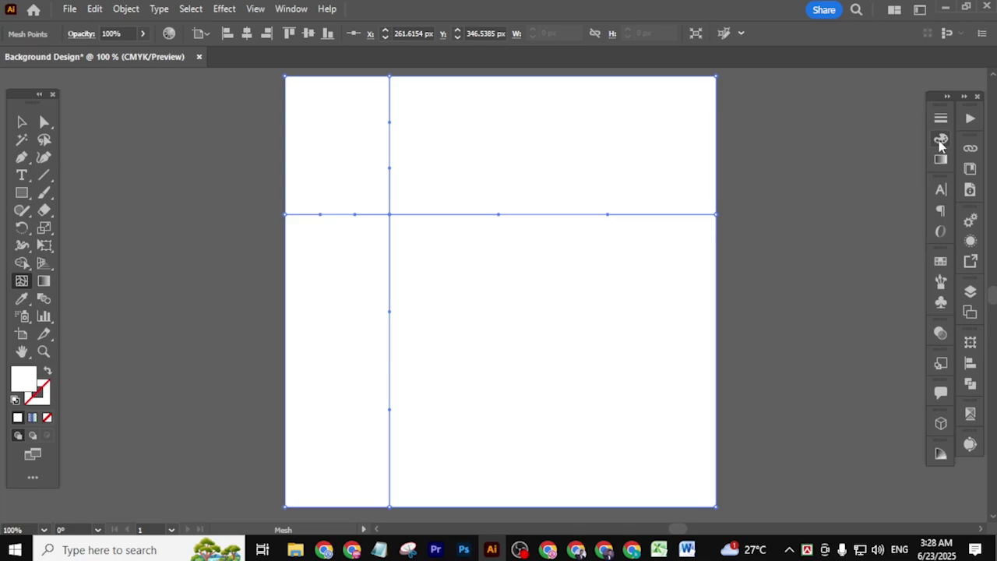
left_click(280, 10)
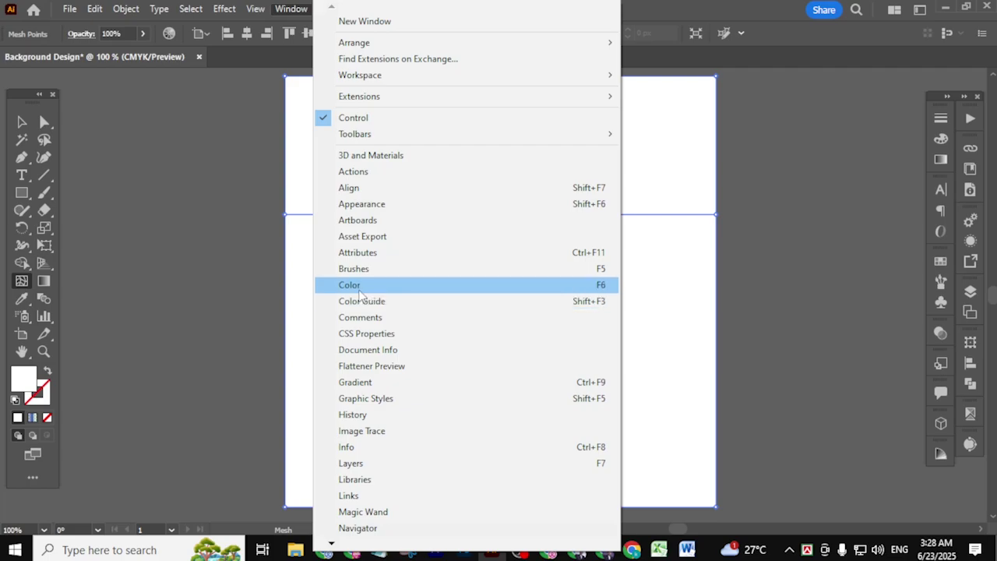
left_click(943, 140)
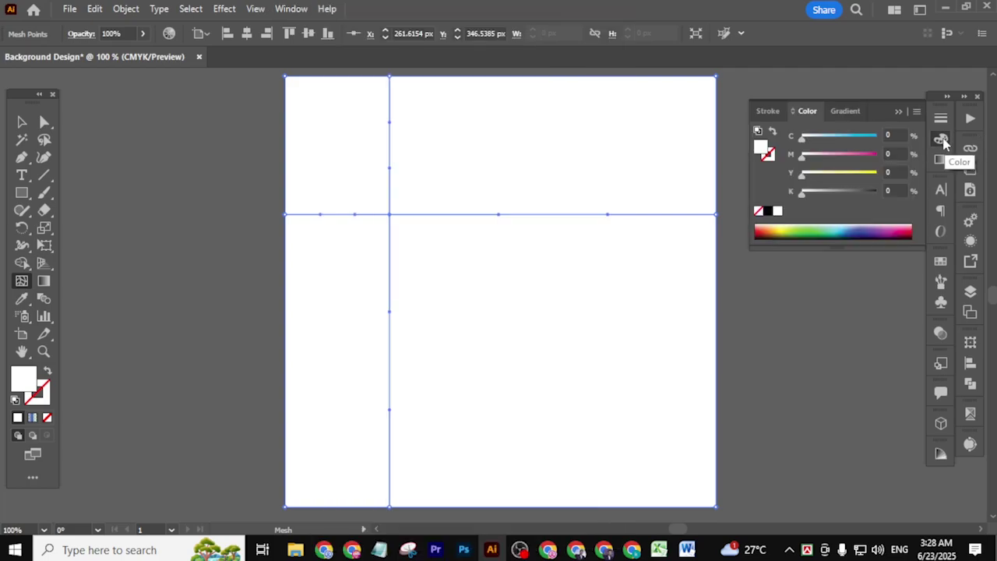
left_click(941, 140)
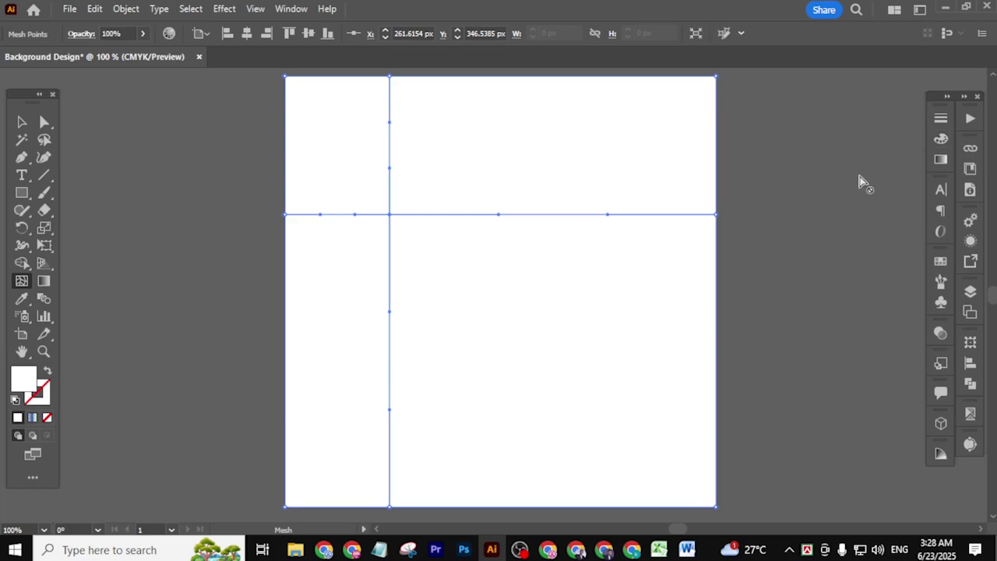
left_click(941, 139)
left_click_drag(817, 179, 907, 174)
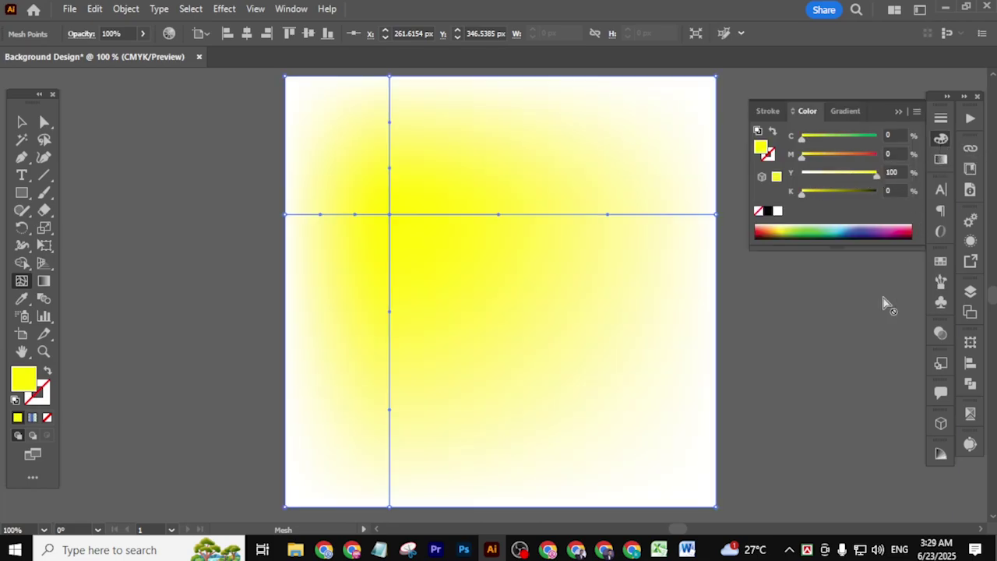
Add a second mesh point toward the rectangle's lower right at about X 753 px, Y 703 px and color it green with cyan 63%
left_click(586, 356)
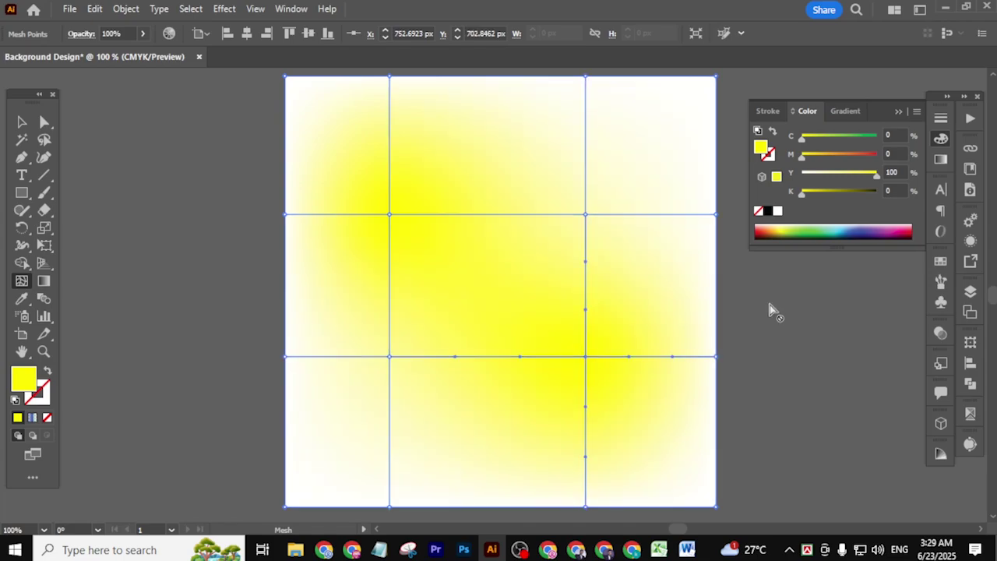
left_click_drag(807, 142, 850, 138)
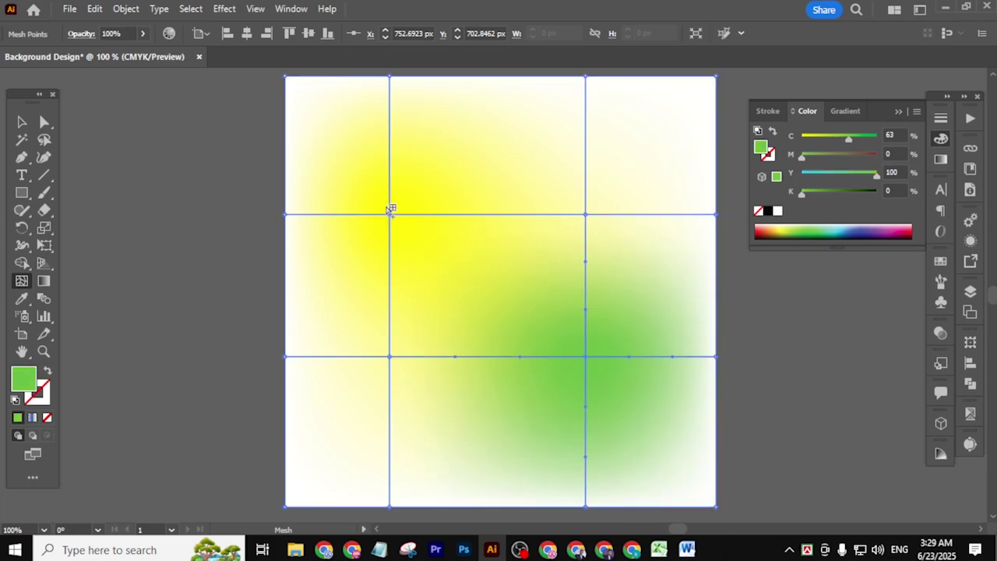
Move the yellow mesh point to about X 217 px, Y 276 px and the green one to about X 701 px, Y 671 px
left_click_drag(390, 214, 372, 187)
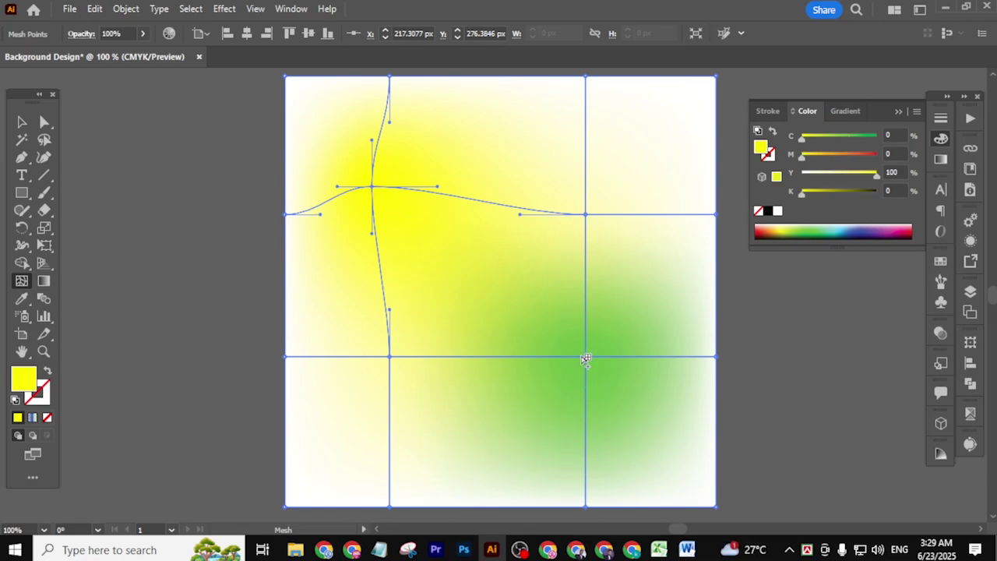
left_click_drag(585, 356, 565, 343)
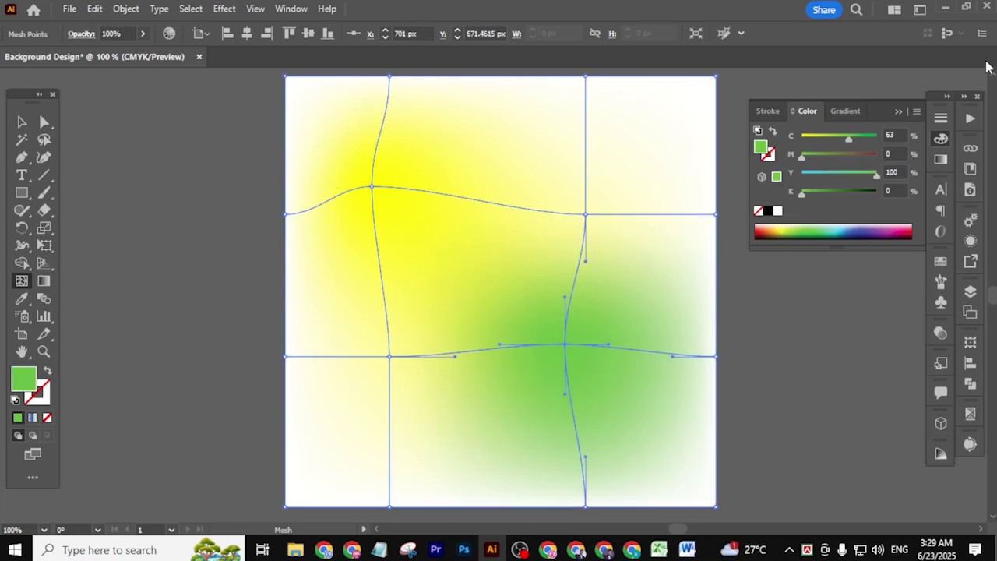
left_click(941, 139)
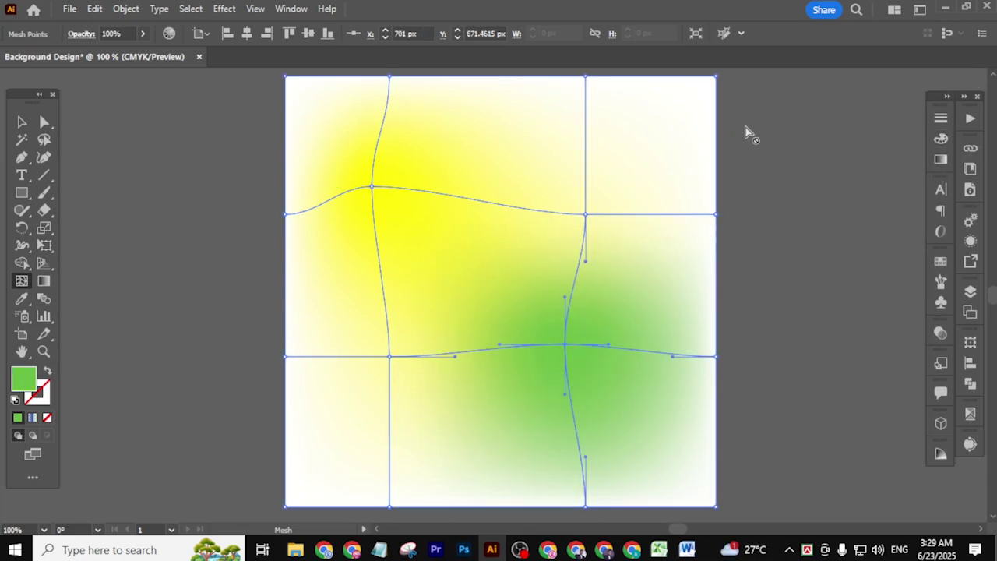
Color the mesh point at the rectangle's upper-right corner yellow with yellow at 100%
left_click(716, 76)
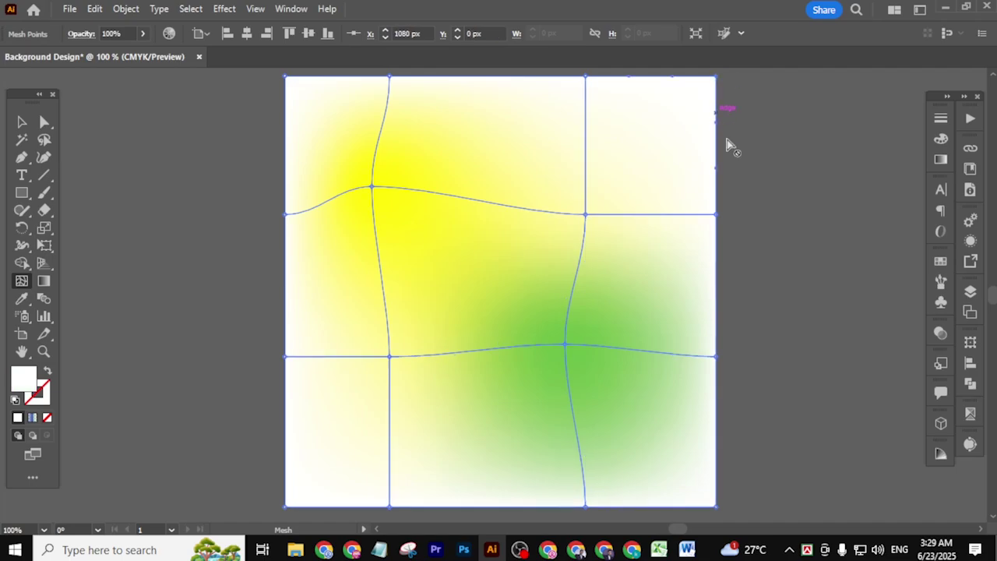
left_click(940, 141)
left_click_drag(863, 173, 892, 173)
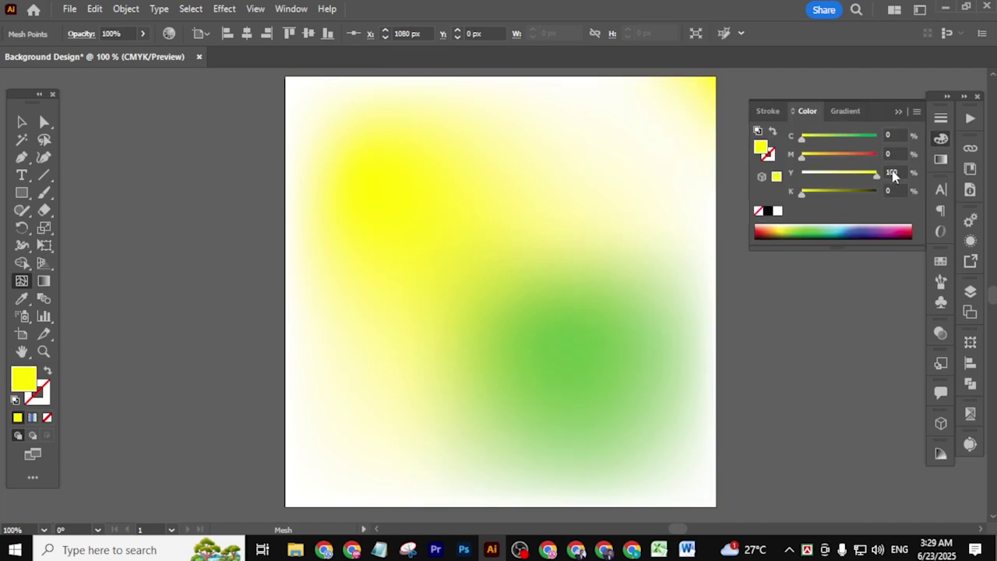
Color the mesh point at the rectangle's lower-left corner green with cyan 57% and yellow 100%, then deselect the artwork
left_click(286, 505)
left_click_drag(864, 173, 887, 173)
left_click_drag(833, 139, 845, 140)
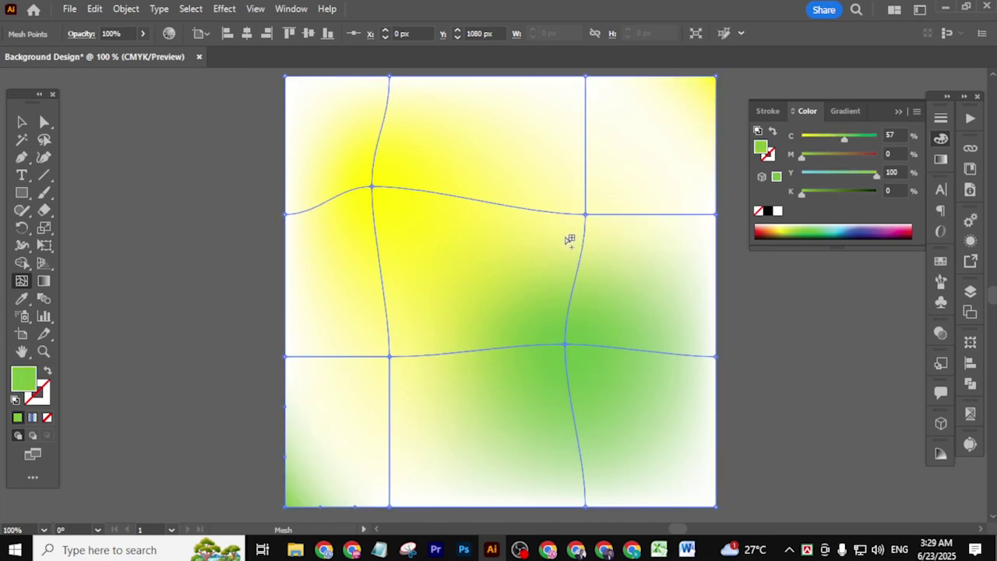
left_click(941, 138)
left_click(22, 123)
left_click(155, 197)
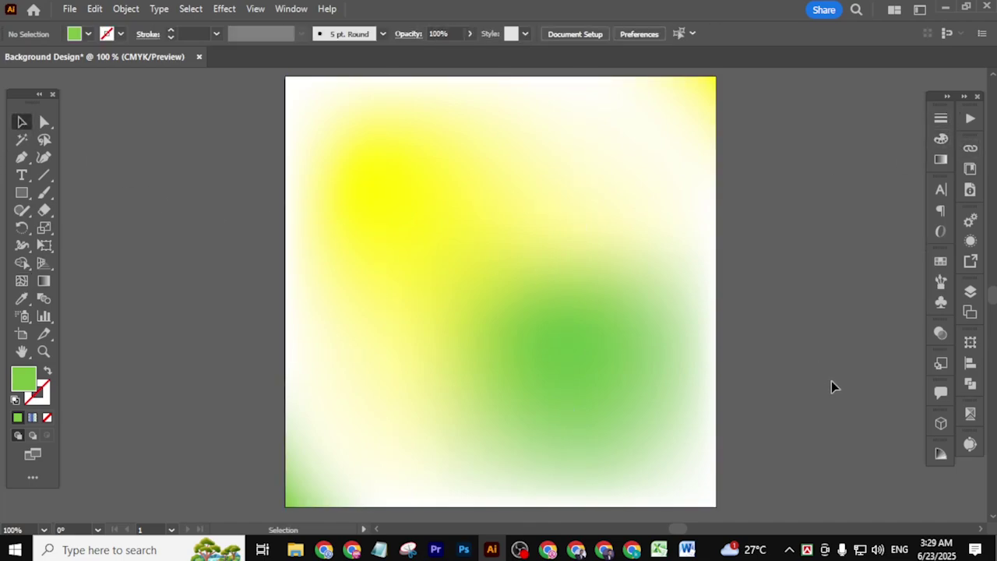
Add a mesh point to the rectangle at about X 753 px, Y 147 px and color it light green with cyan 41%, yellow 76%
scroll(787, 375, "down", 2)
left_click_drag(804, 314, 639, 292)
scroll(585, 290, "up", 1)
left_click(468, 316)
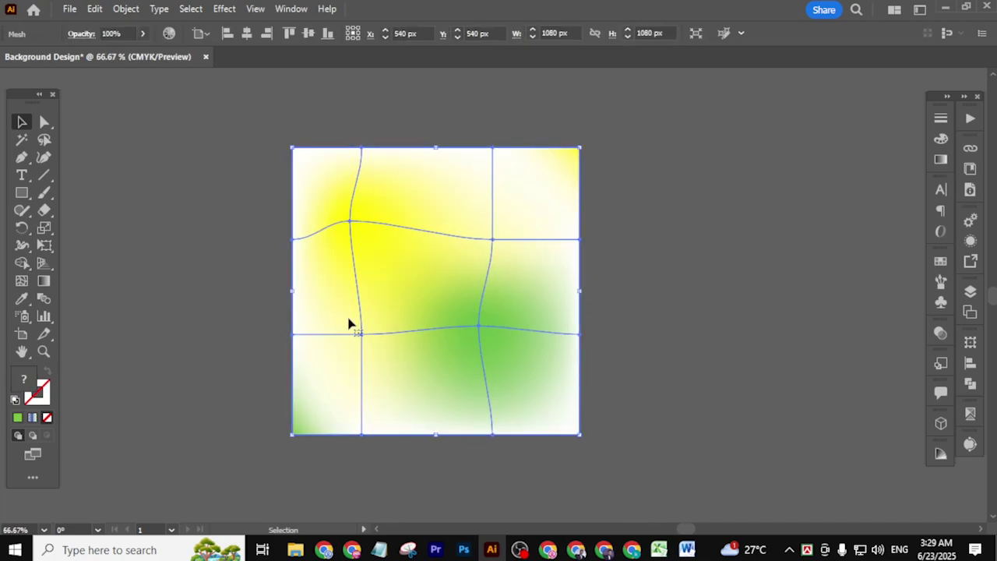
left_click(22, 280)
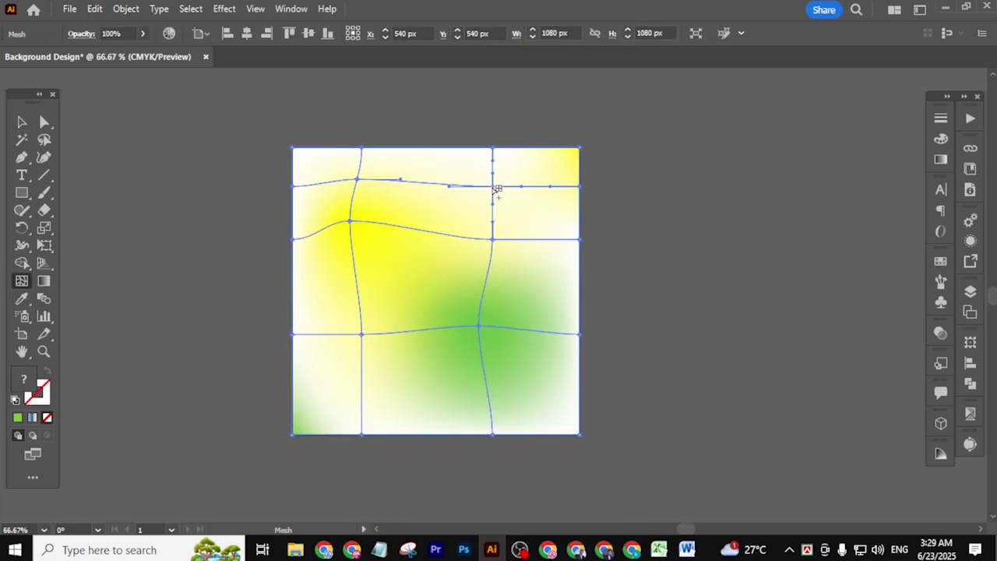
left_click(494, 187)
left_click(942, 139)
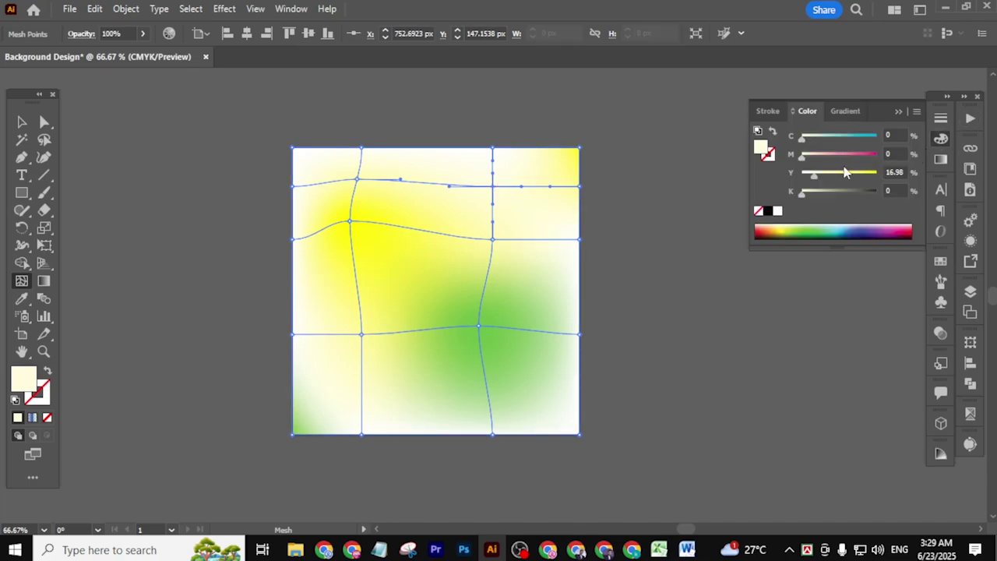
left_click_drag(845, 173, 832, 143)
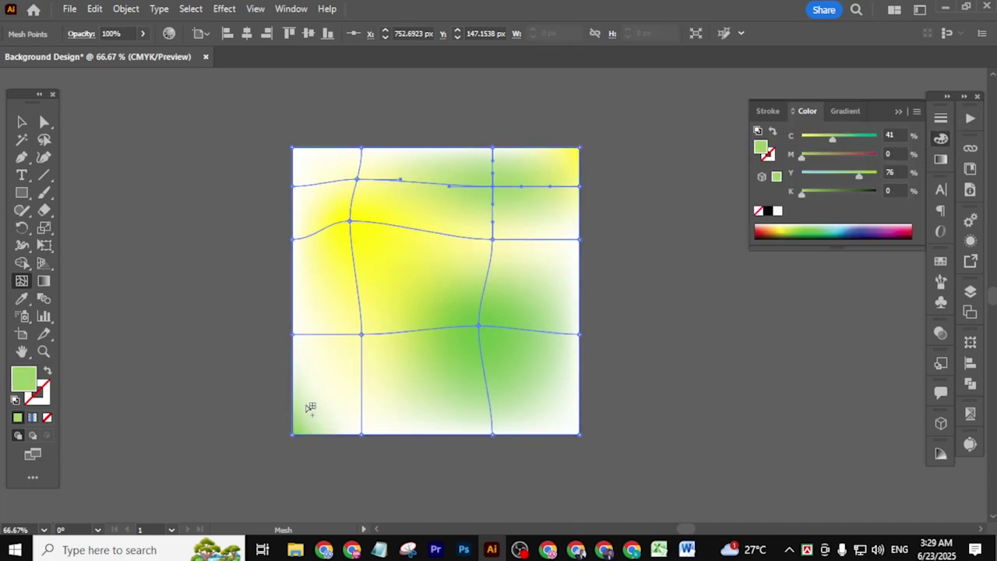
Add a mesh point at about X 262 px, Y 892 px with cyan 31%, yellow 100%, plus another in that color near the left edge's middle
left_click(367, 388)
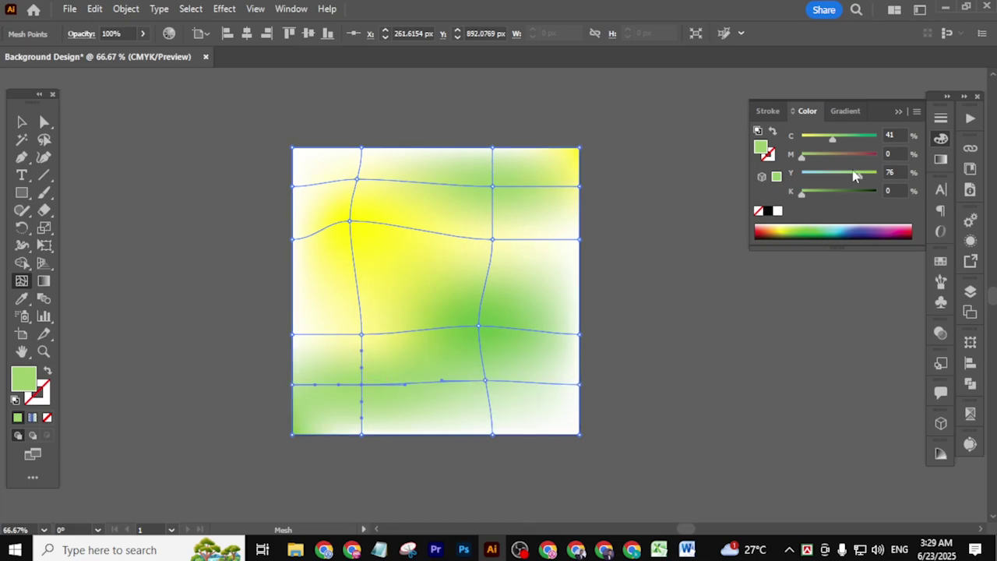
left_click_drag(859, 173, 922, 181)
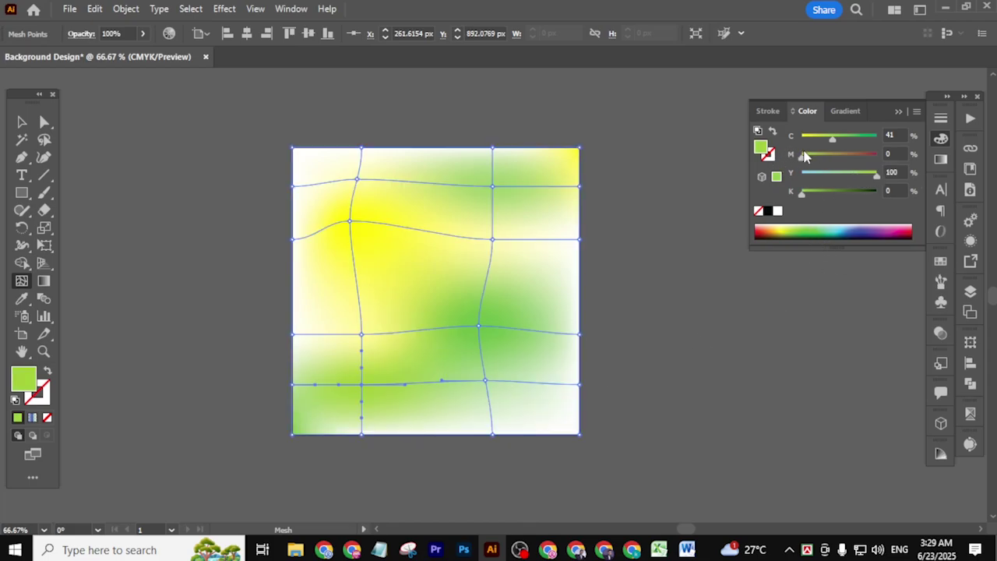
left_click_drag(832, 142, 828, 145)
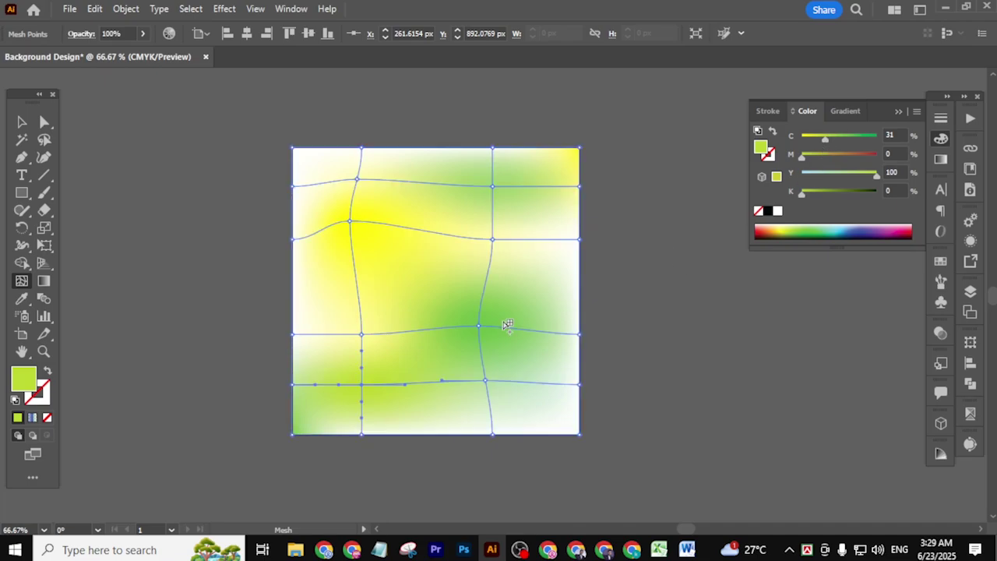
left_click(313, 298)
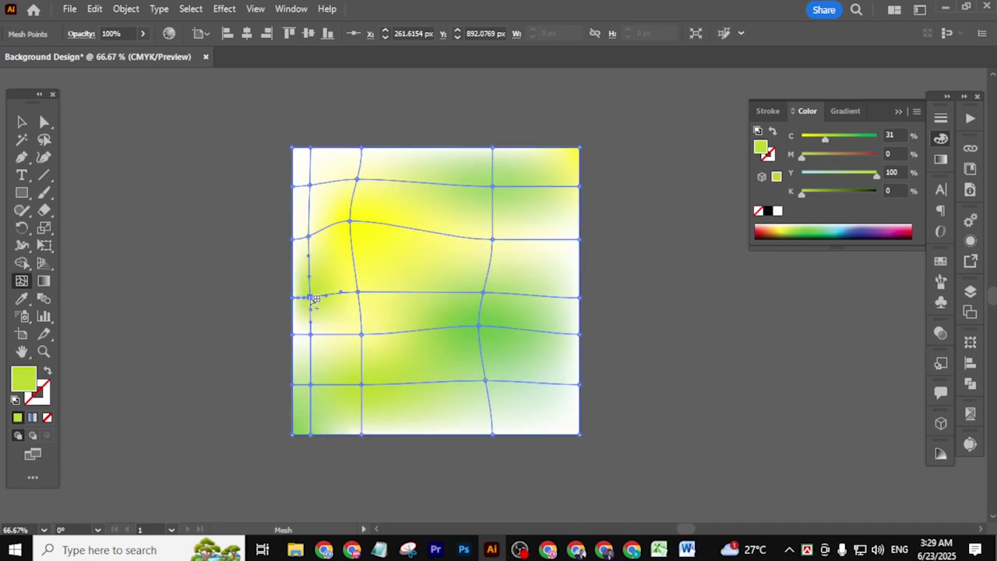
Try adding a lime mesh point near the right edge and several white ones across the upper-left and central areas
left_click(551, 243)
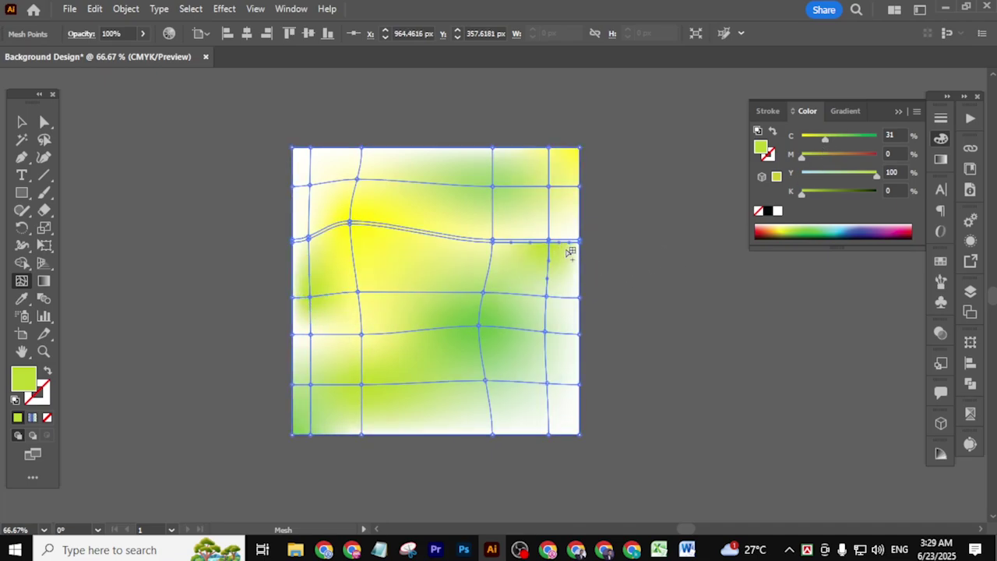
left_click(294, 149)
left_click(398, 166)
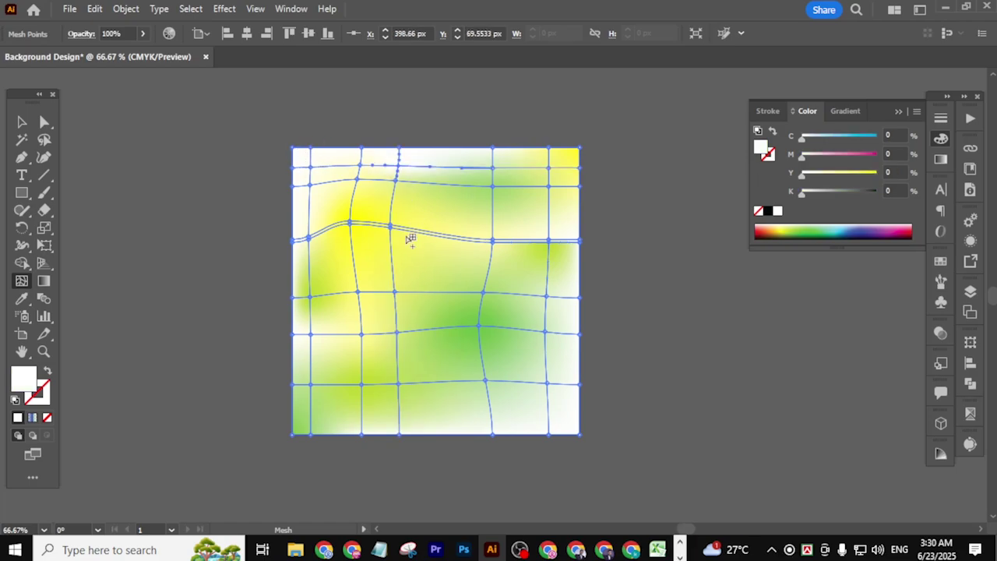
left_click(378, 206)
left_click(427, 269)
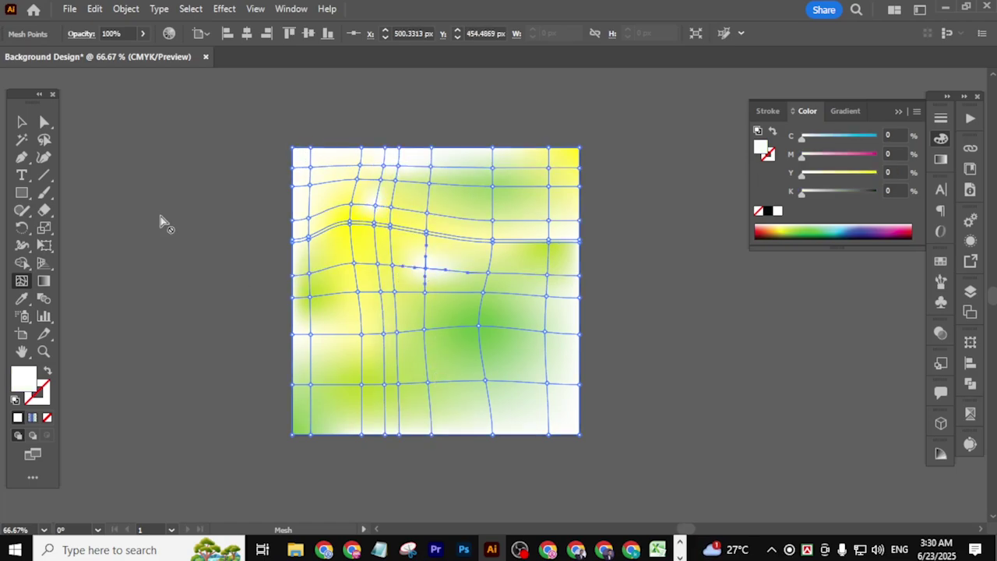
left_click(22, 122)
left_click(162, 227)
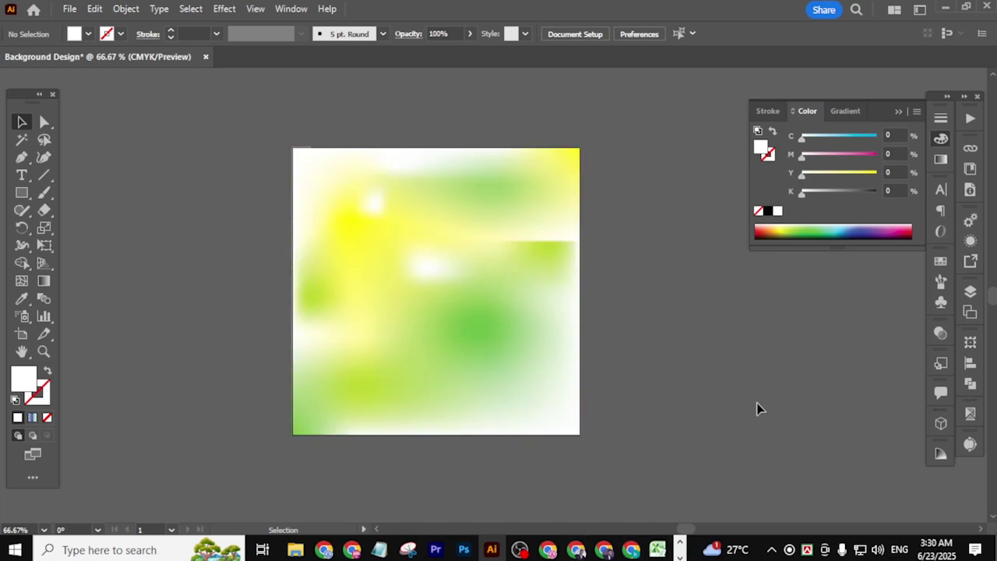
Undo the white mesh points and the lime point near the right edge, then deselect the artwork
key("ctrl+z")
key("ctrl+z")
key("ctrl+z")
key("ctrl+z")
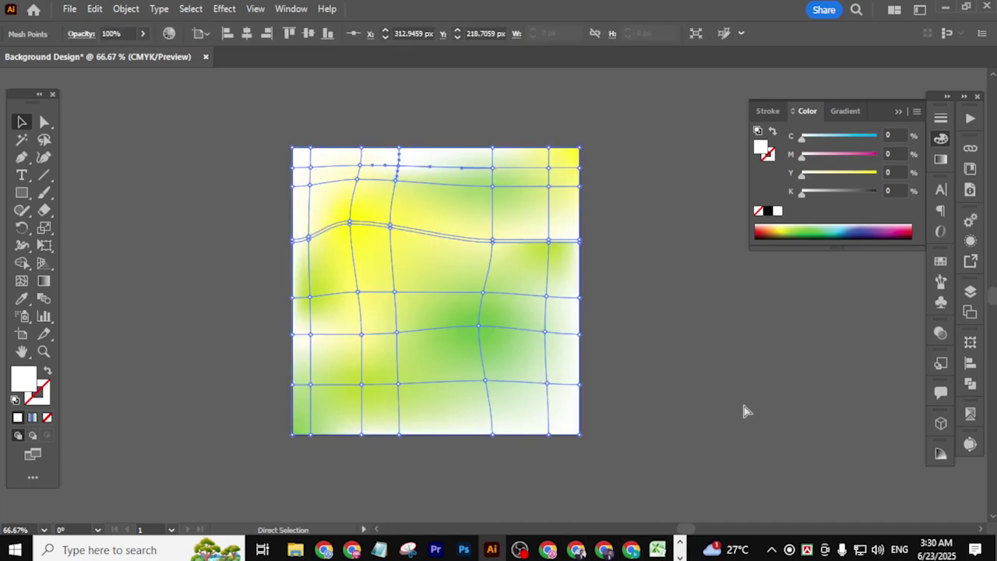
left_click(744, 412)
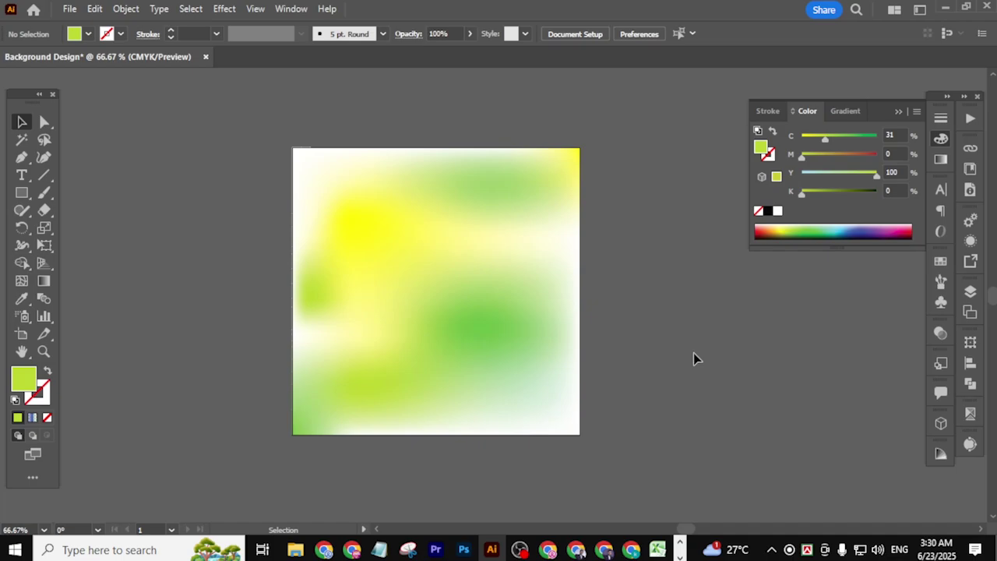
Draw a new rectangle covering the whole artboard on top of the gradient mesh
left_click(22, 192)
left_click_drag(293, 146, 579, 434)
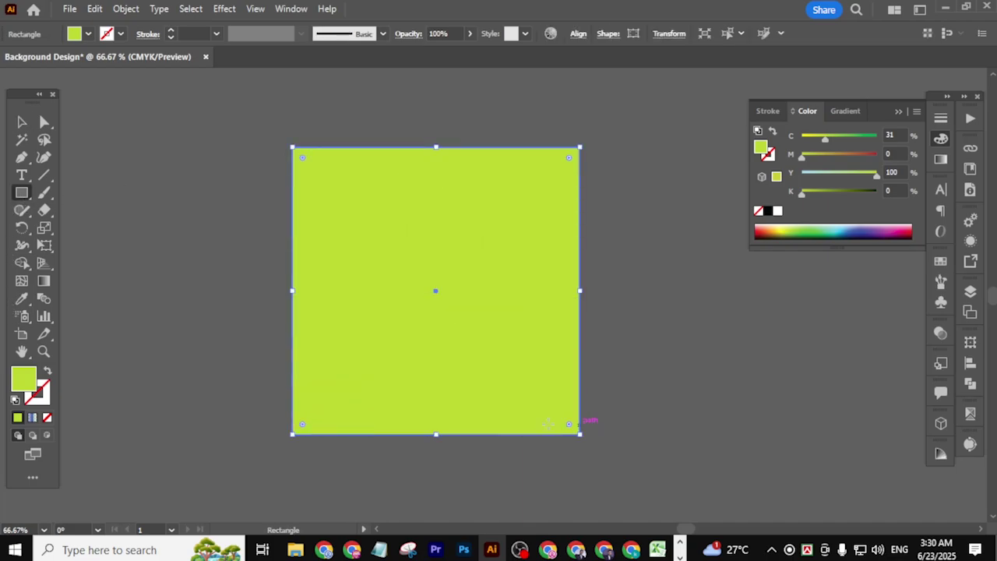
left_click(942, 139)
Compare the available pattern swatches on the new rectangle and fill it with the brown swirl pattern
left_click(942, 303)
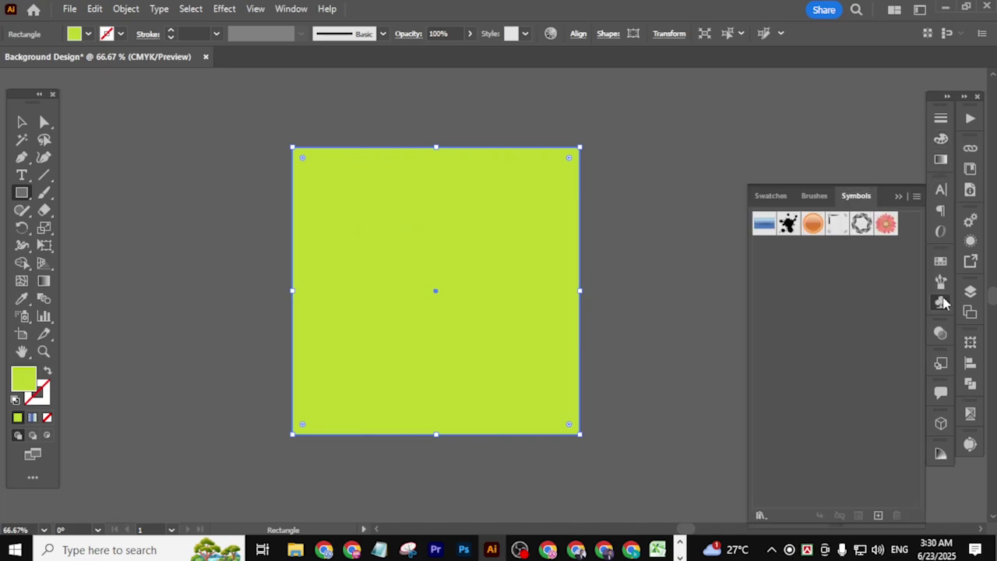
left_click(888, 228)
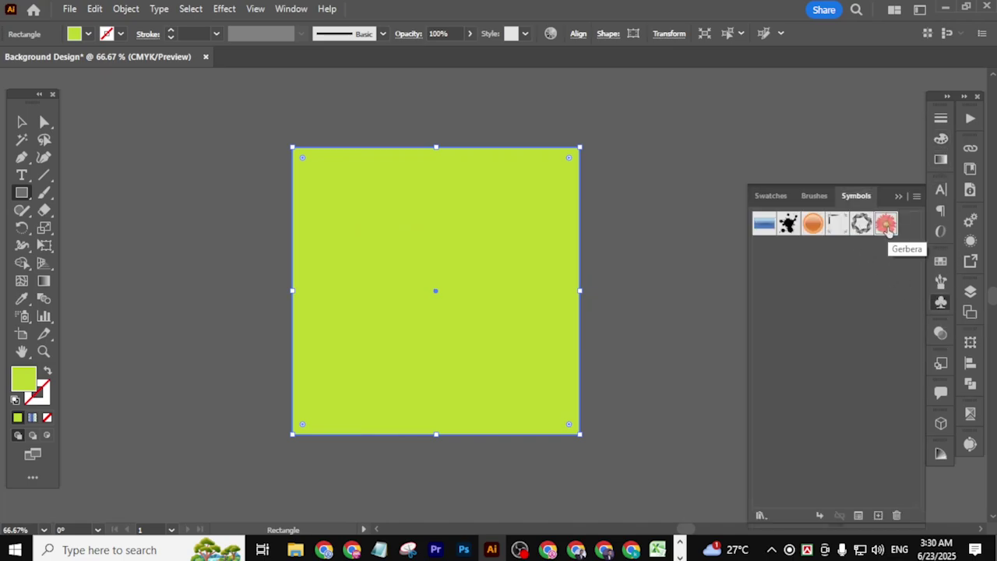
left_click(815, 196)
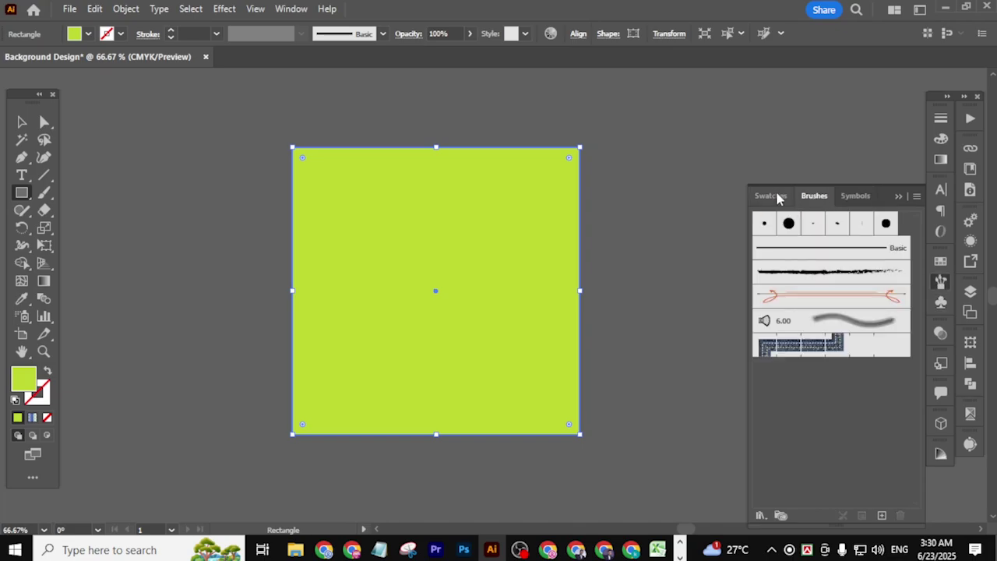
left_click(768, 196)
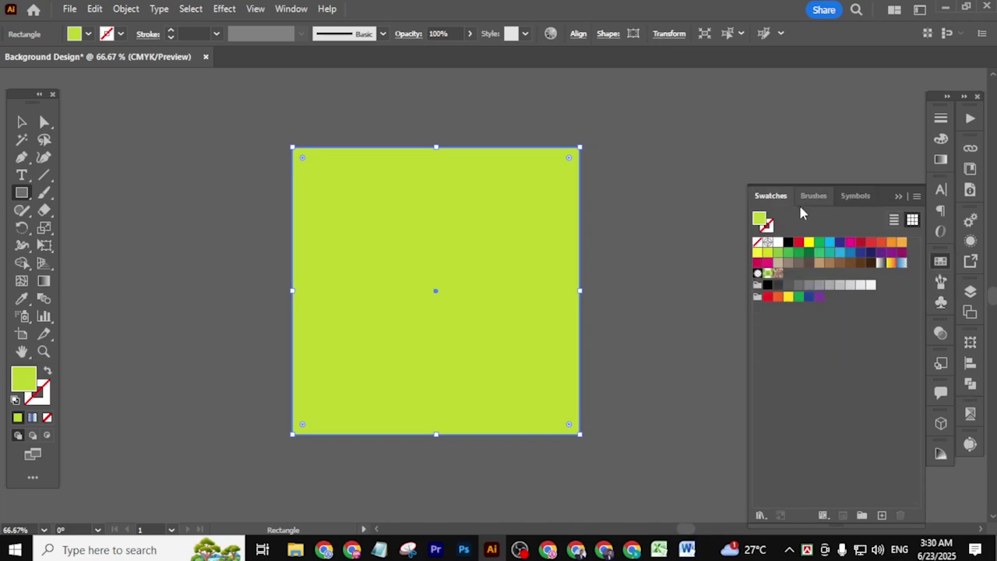
left_click(778, 273)
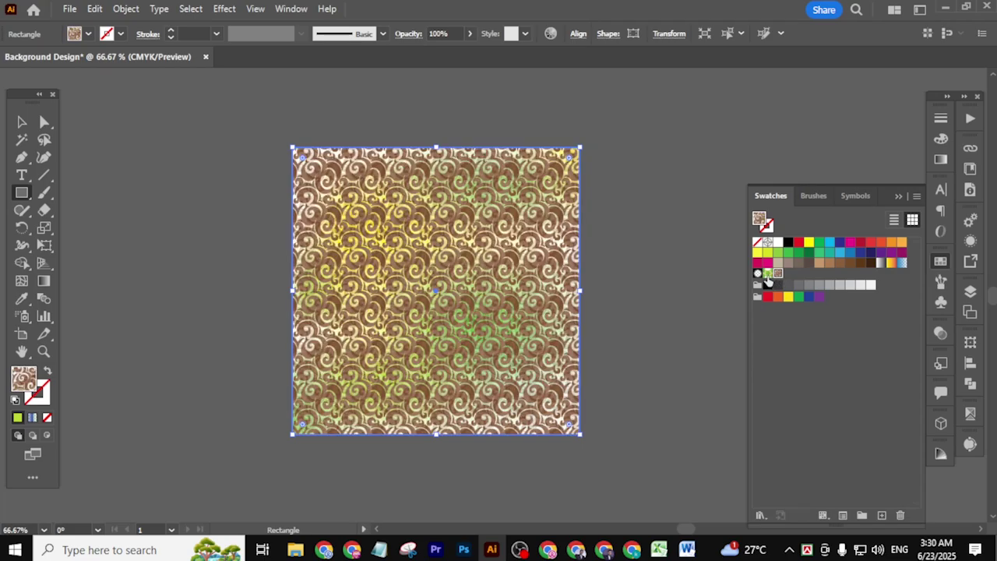
left_click(768, 277)
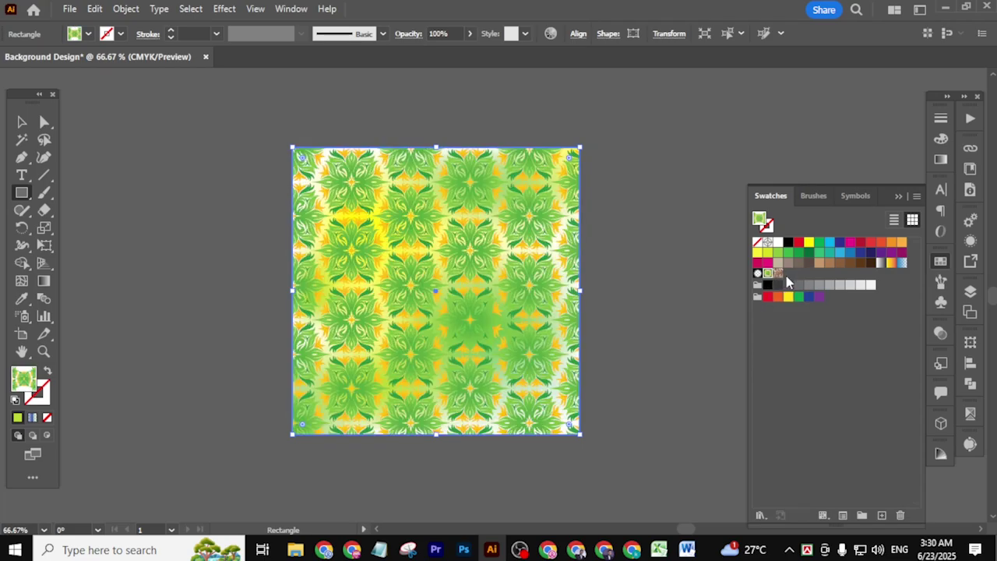
left_click(778, 274)
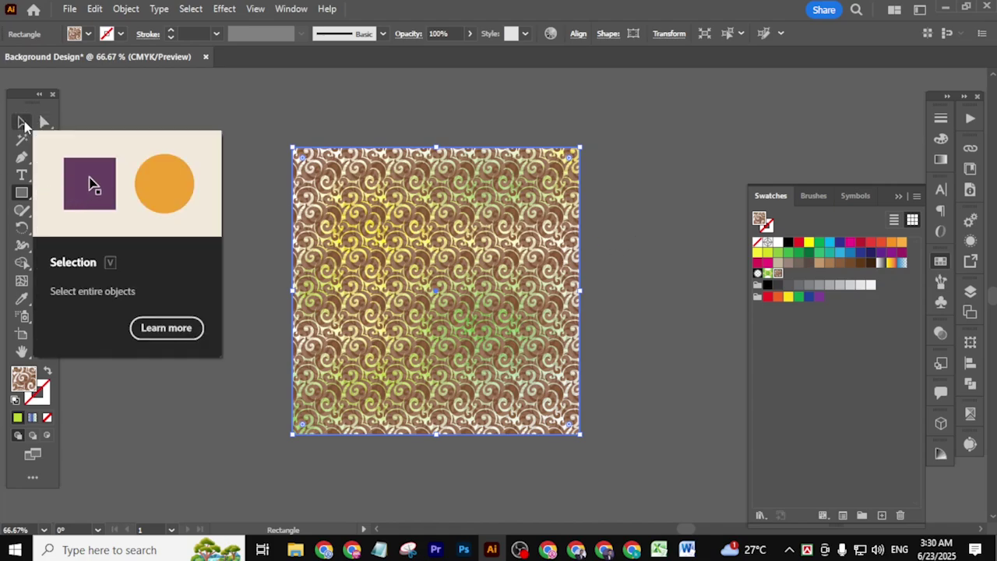
Recolor the swirl pattern's brown to green with hue 125°, saturation 90% and brightness 81%, then deselect the rectangle
left_click(552, 34)
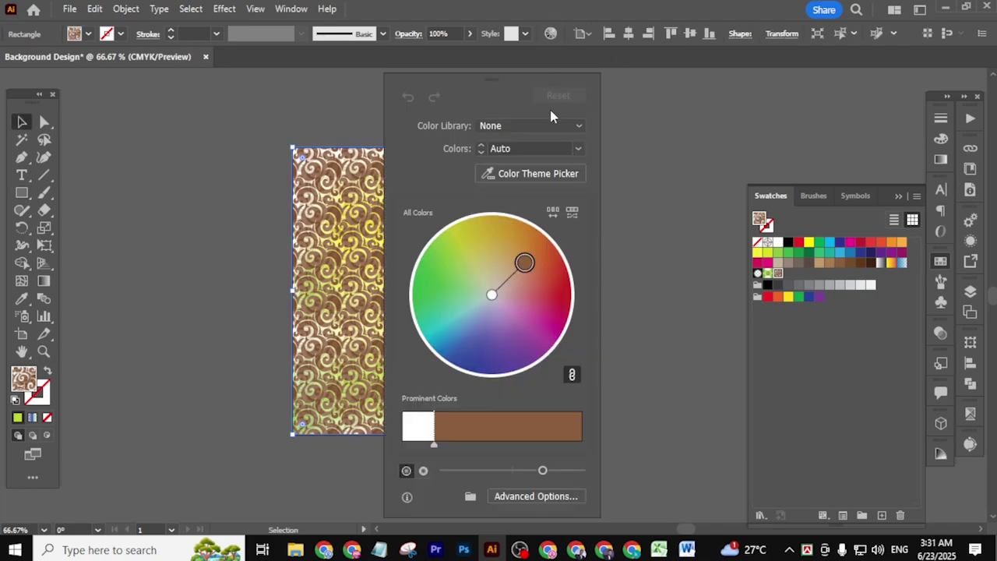
left_click_drag(512, 85, 583, 84)
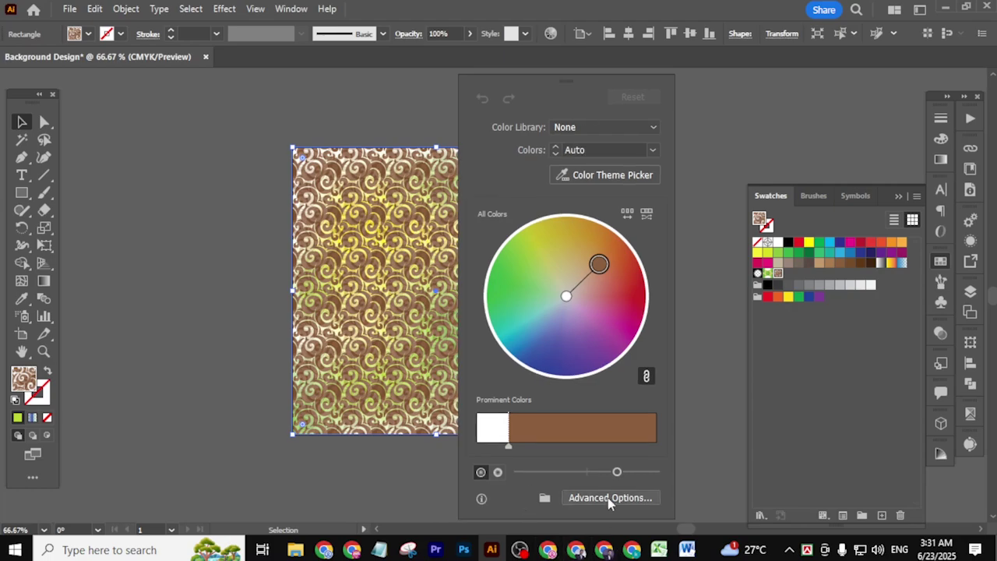
left_click(608, 499)
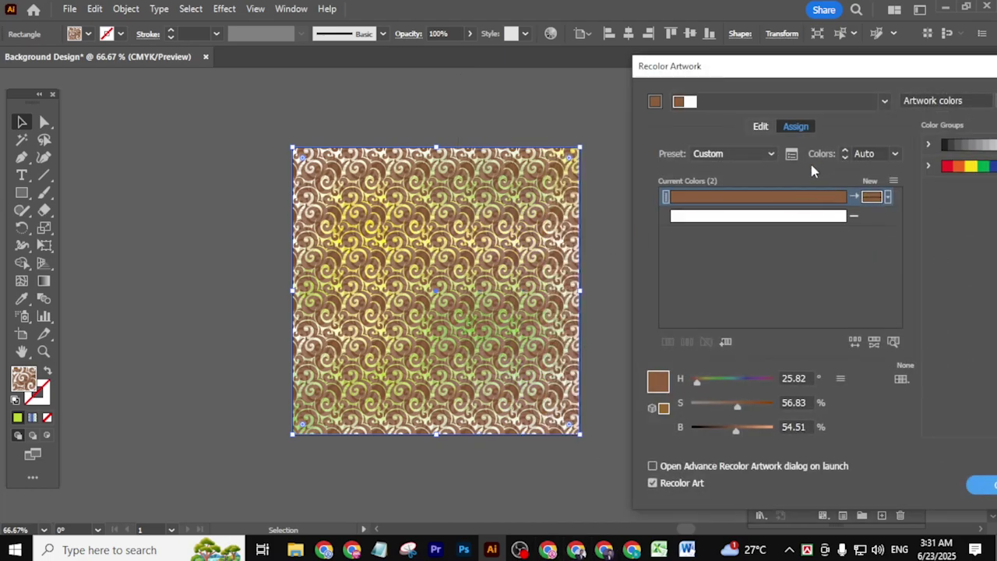
left_click_drag(696, 382, 729, 432)
left_click_drag(733, 377, 723, 390)
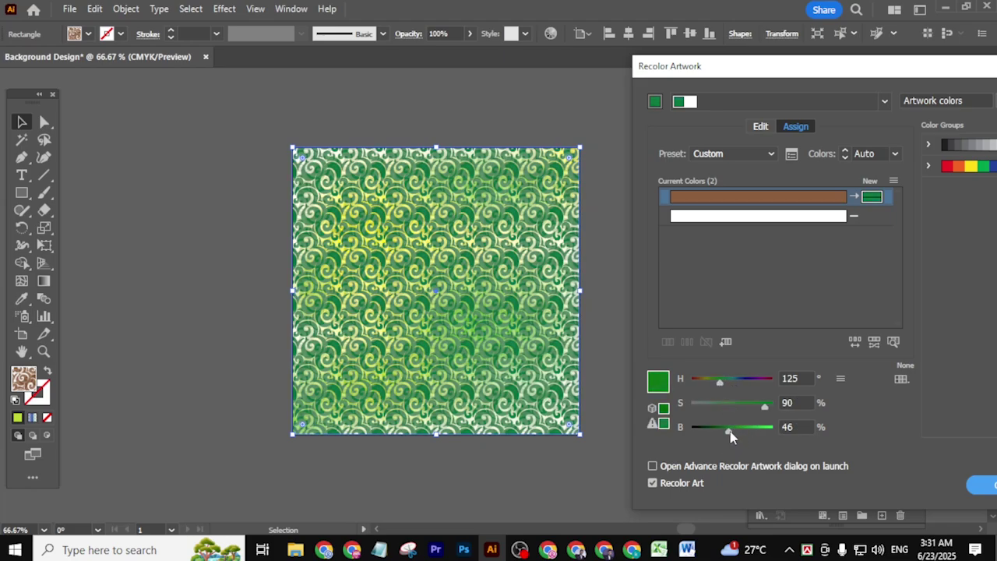
left_click_drag(734, 432, 760, 435)
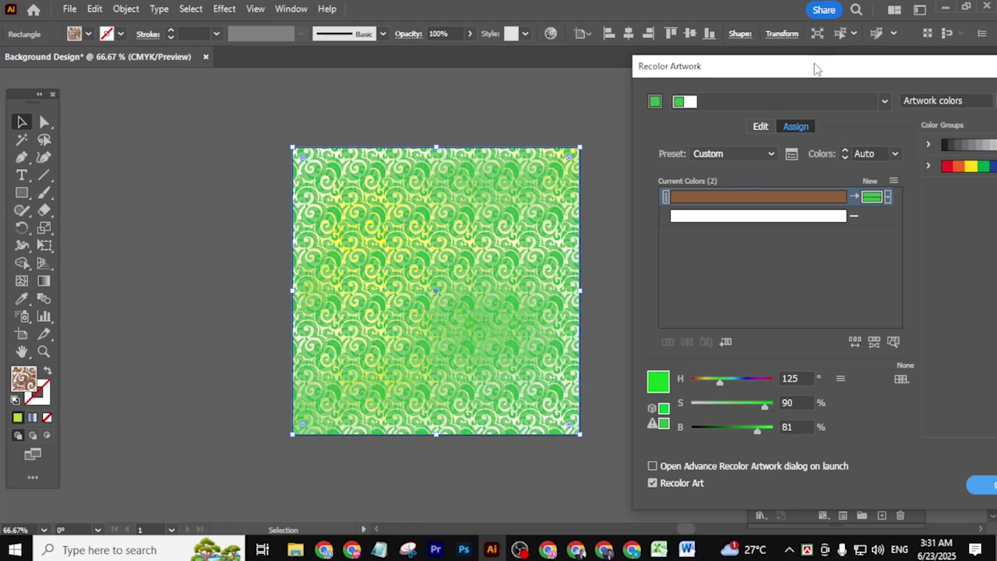
left_click_drag(837, 67, 586, 92)
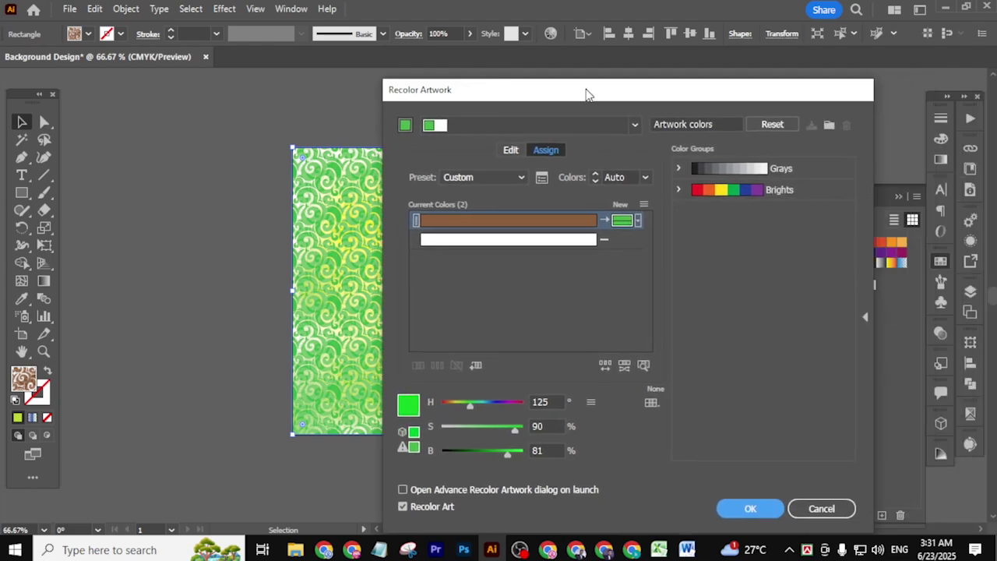
left_click(750, 509)
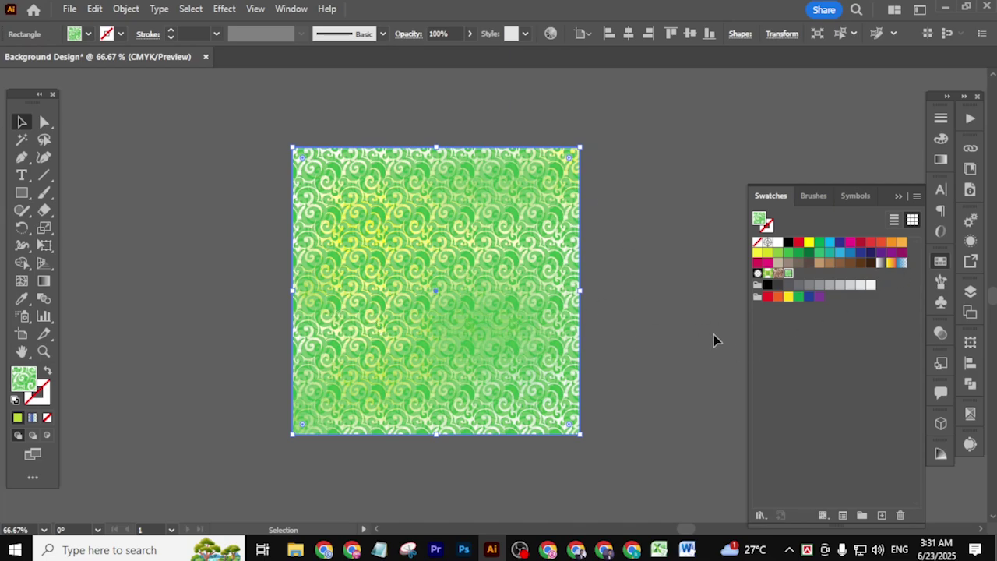
left_click(653, 327)
Select the green swirl rectangle and open its transparency settings
scroll(615, 327, "down", 2)
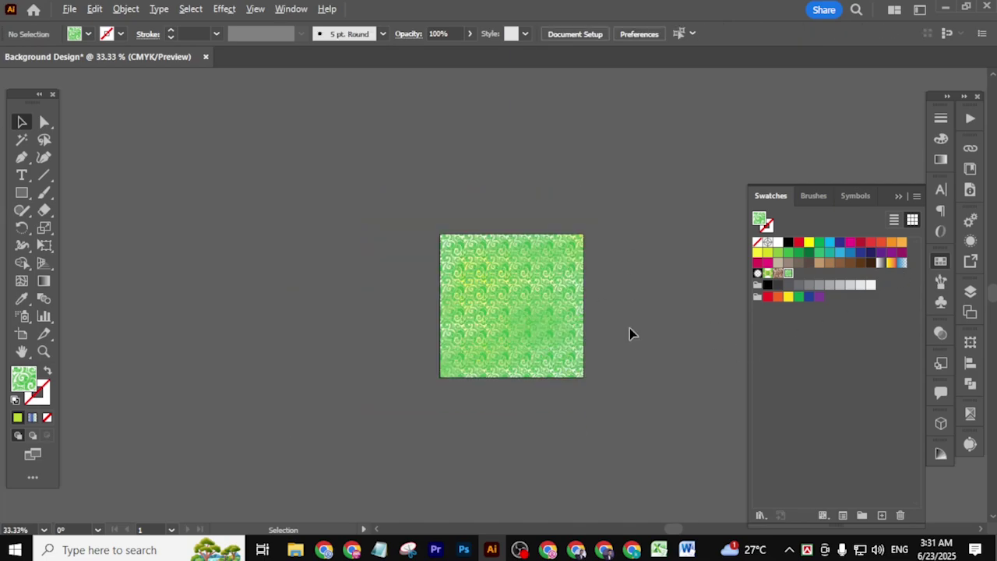
scroll(599, 328, "up", 3)
scroll(565, 320, "down", 2)
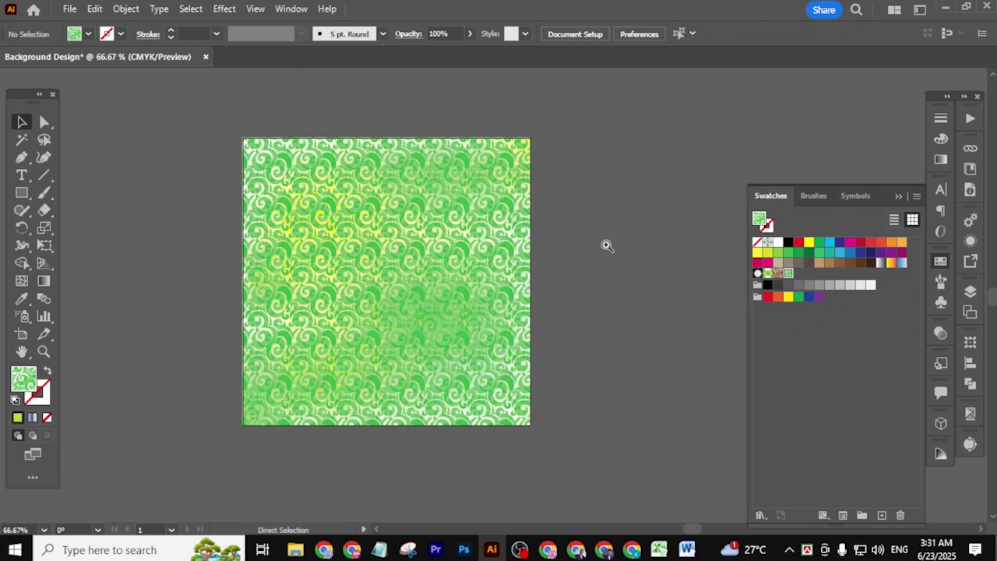
scroll(465, 295, "up", 1)
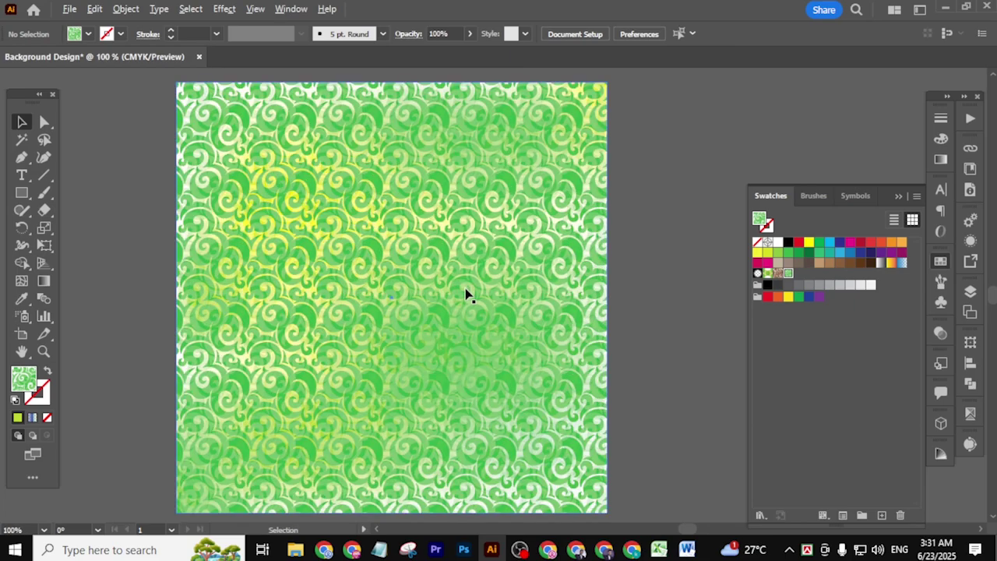
scroll(465, 295, "down", 1)
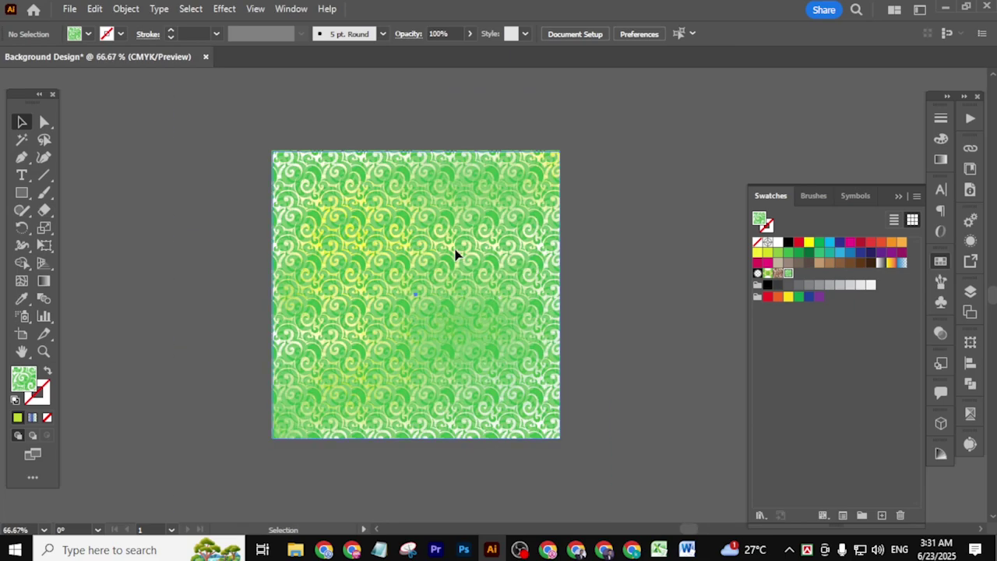
left_click(457, 254)
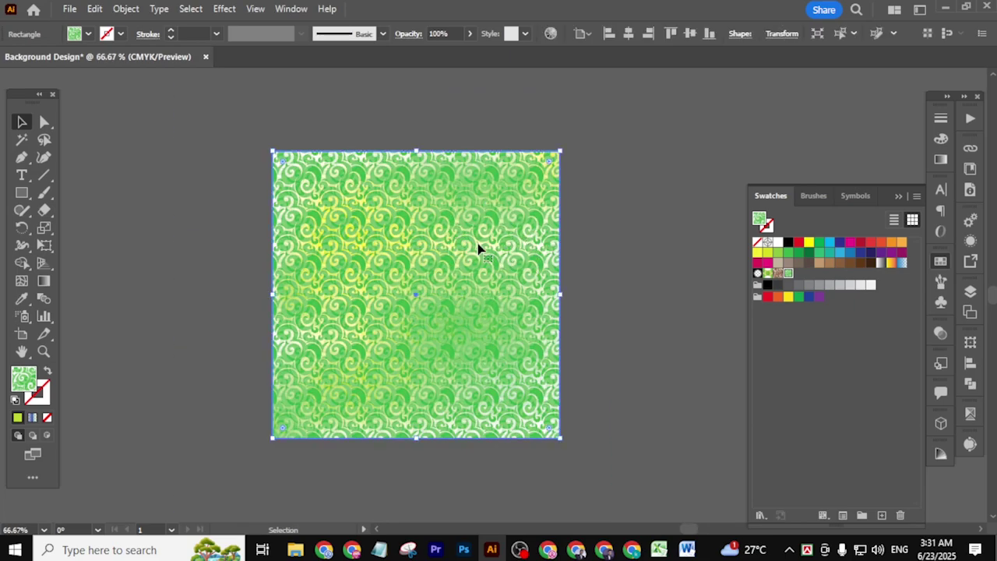
left_click(941, 265)
left_click(941, 333)
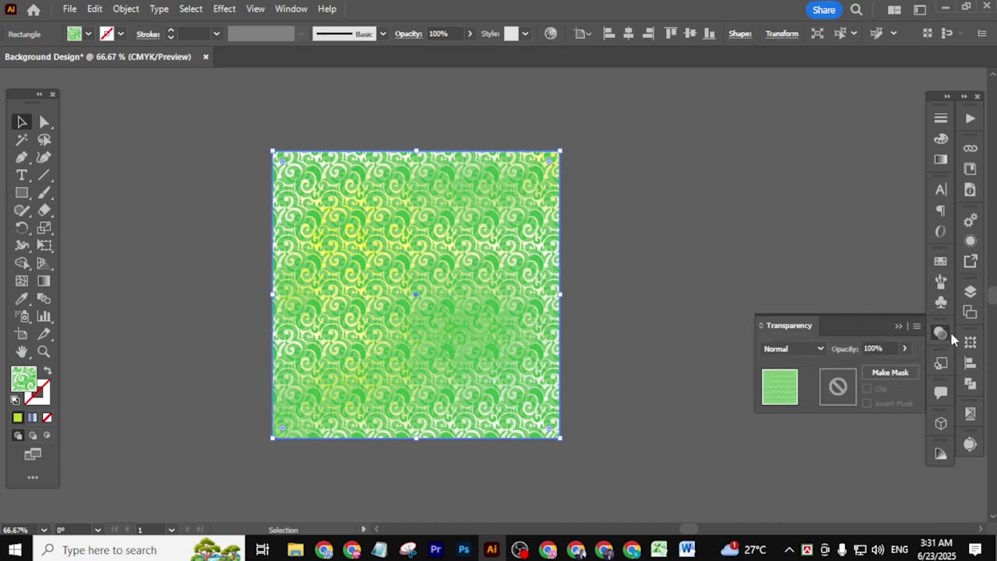
Try the Multiply, Color Burn and Lighten blending modes on the swirl rectangle
left_click(810, 349)
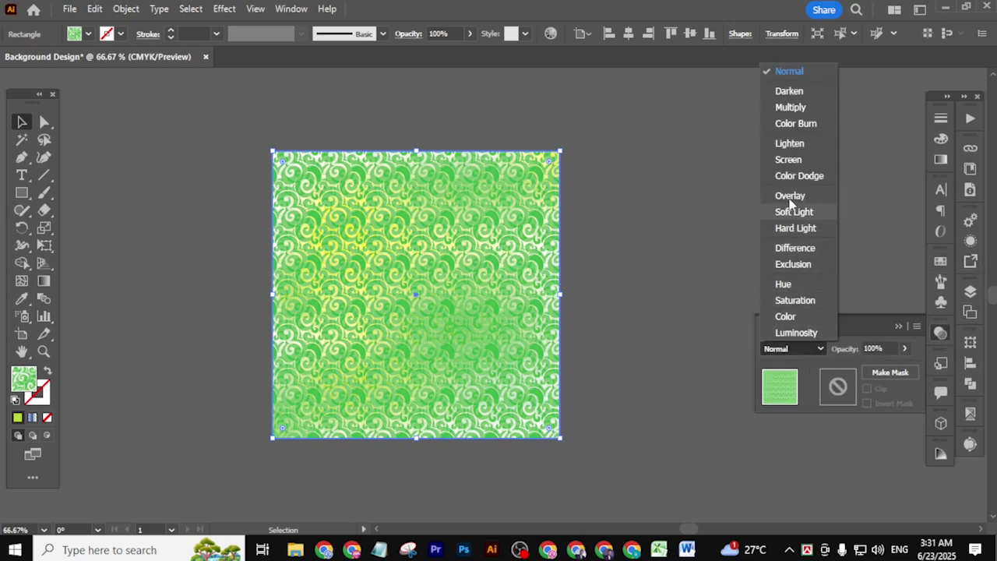
left_click(789, 110)
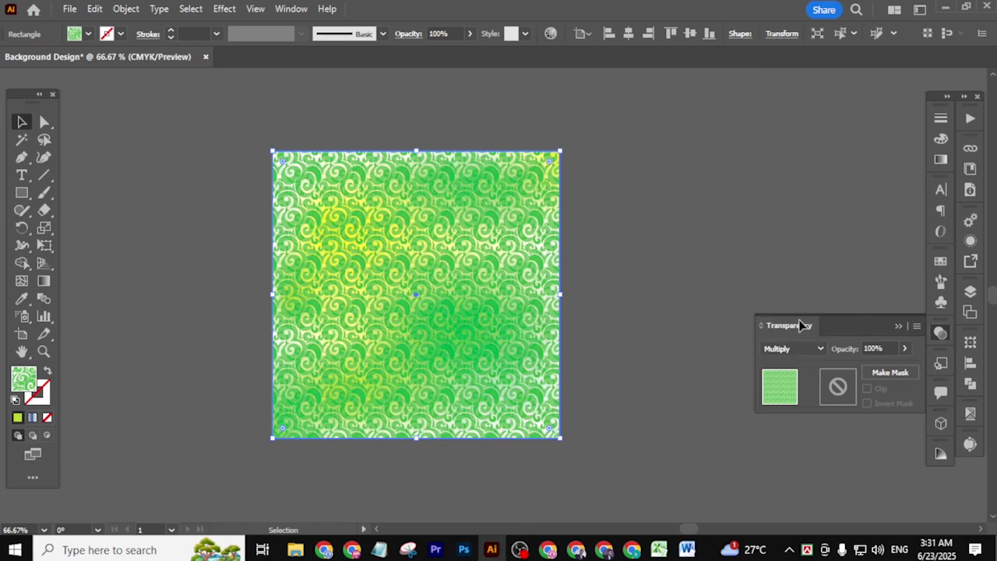
left_click(795, 349)
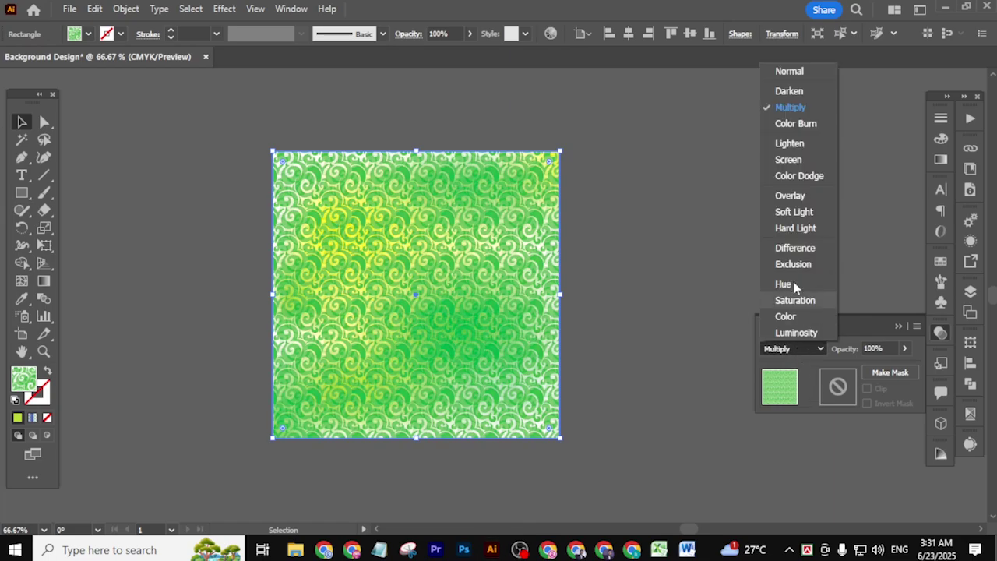
left_click(804, 124)
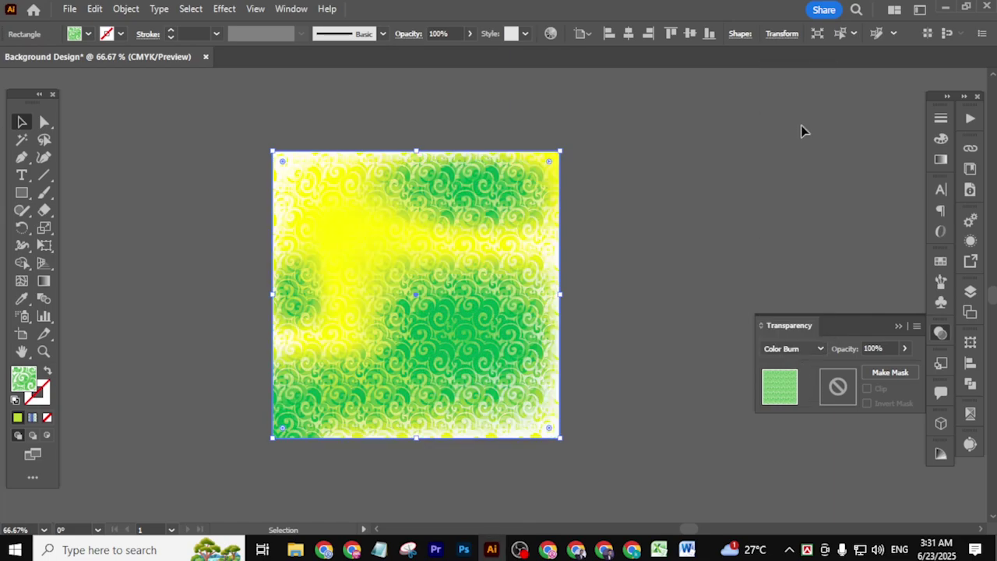
left_click(807, 348)
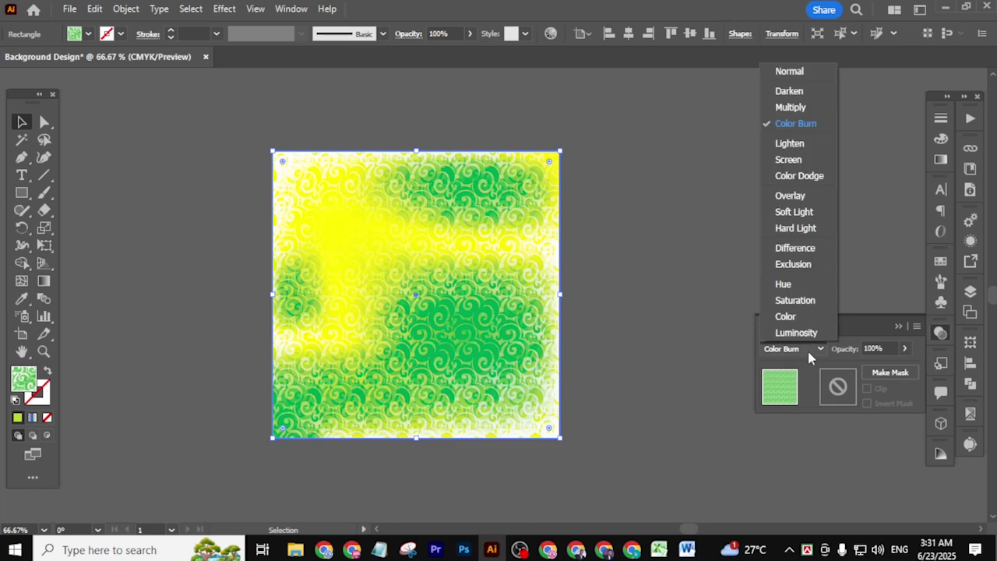
left_click(788, 143)
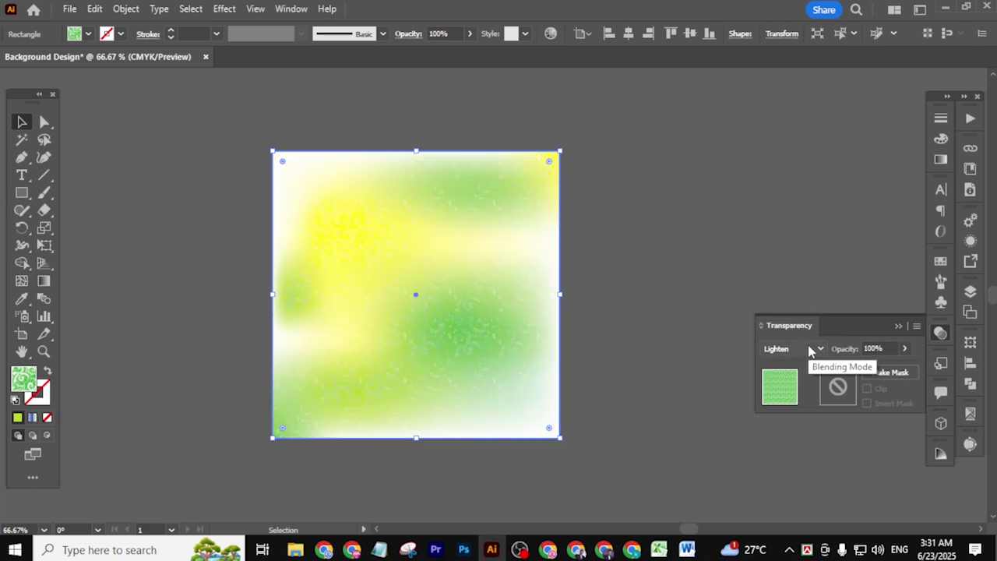
Try the Screen, Color Dodge and Overlay blending modes on the swirl rectangle
left_click(808, 349)
left_click(808, 164)
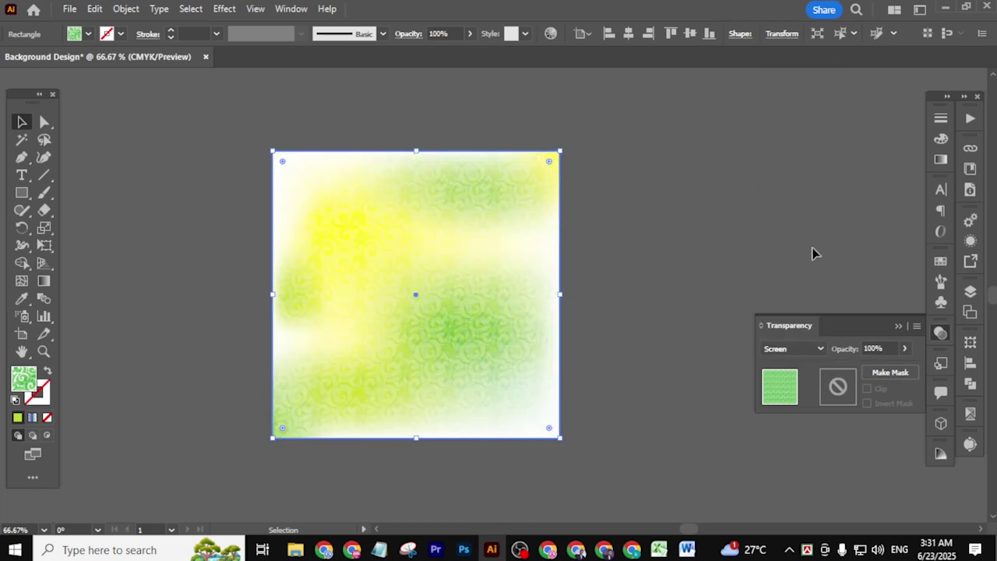
left_click(815, 355)
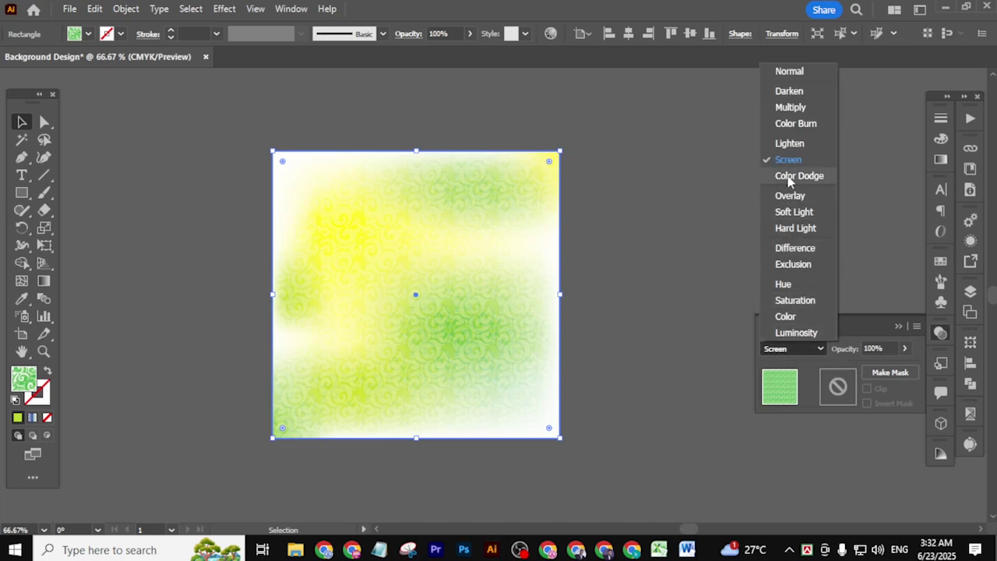
left_click(789, 176)
left_click(799, 355)
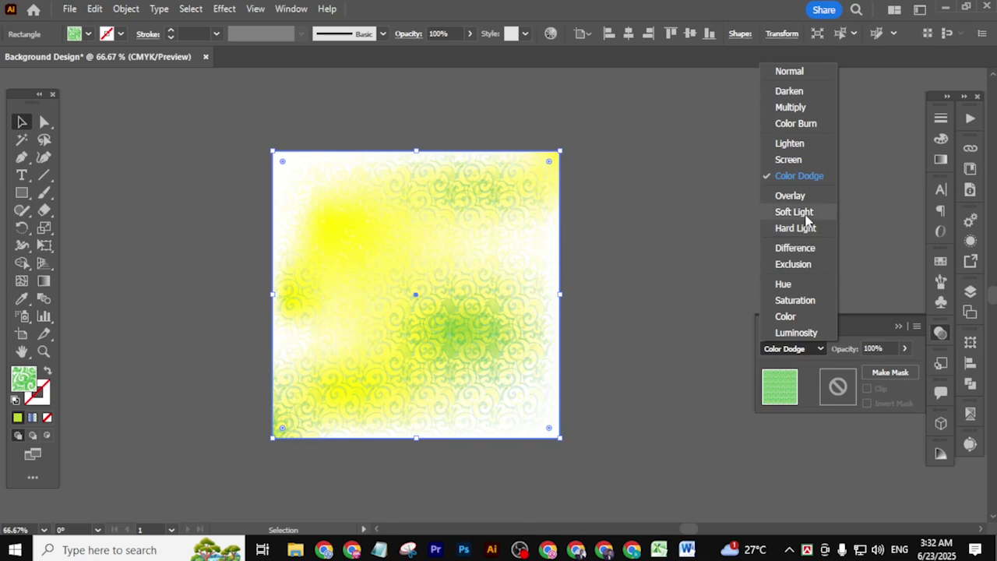
left_click(795, 196)
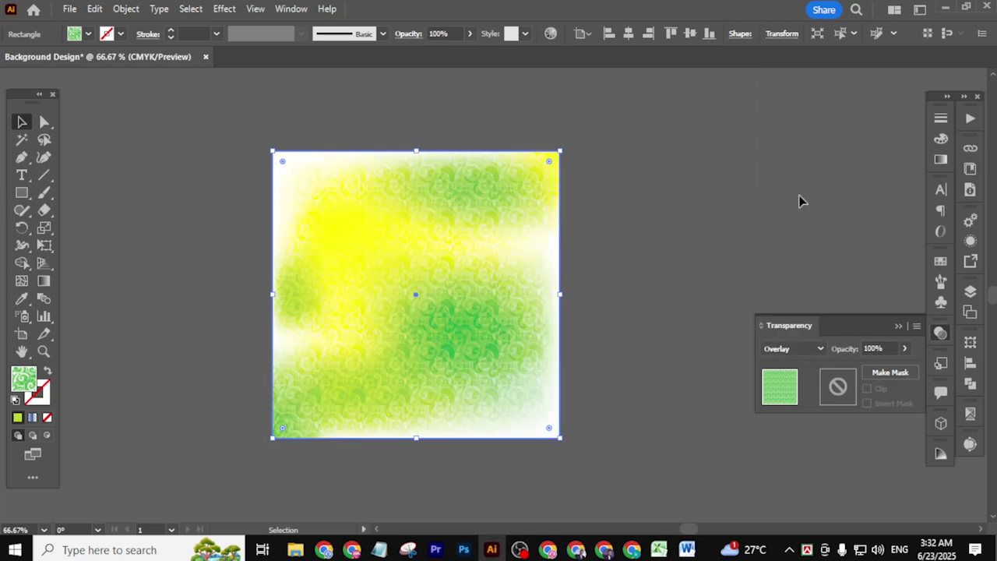
Try the Soft Light, Hard Light and Difference blending modes on the swirl rectangle
left_click(818, 351)
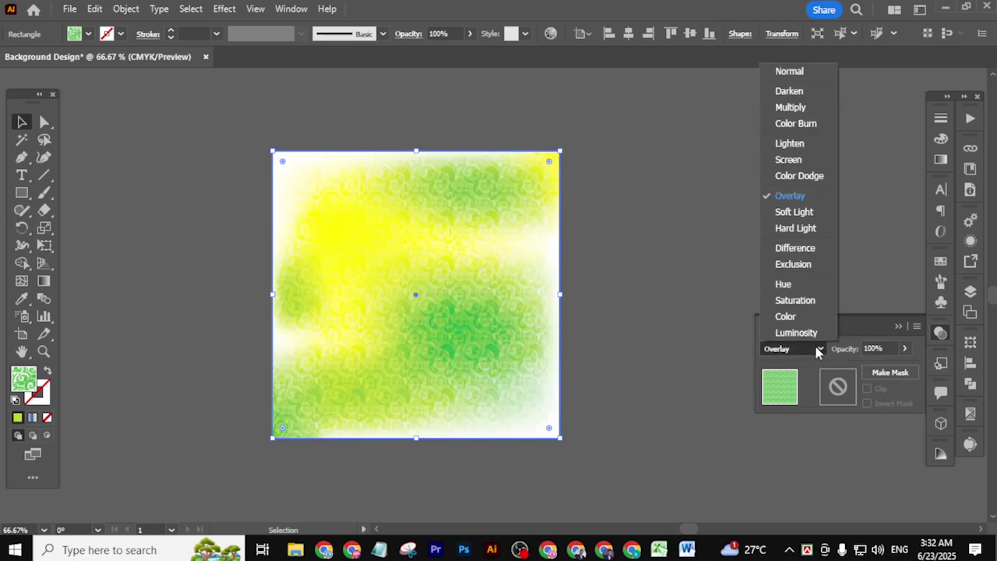
left_click(795, 224)
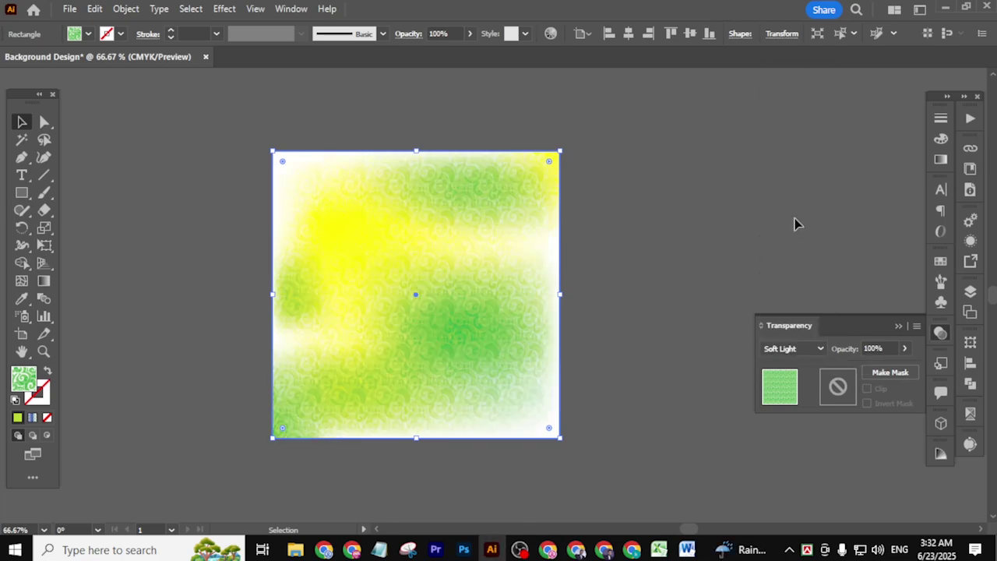
left_click(820, 349)
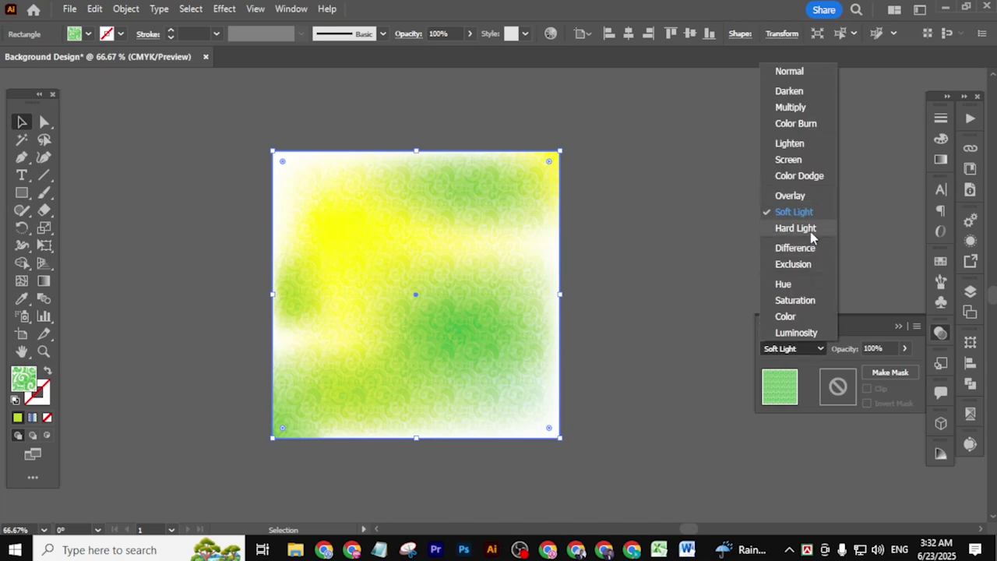
left_click(810, 229)
left_click(811, 350)
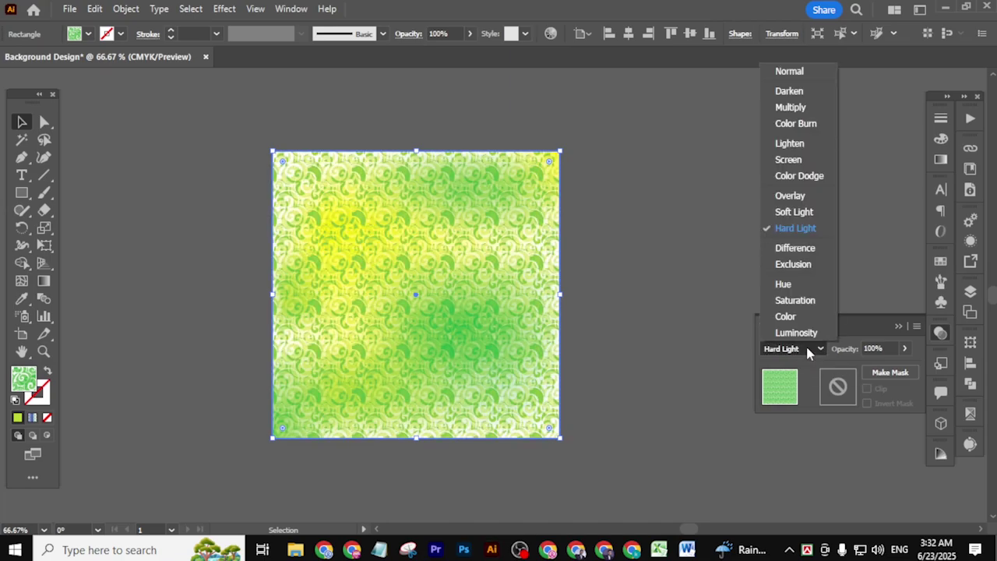
left_click(802, 244)
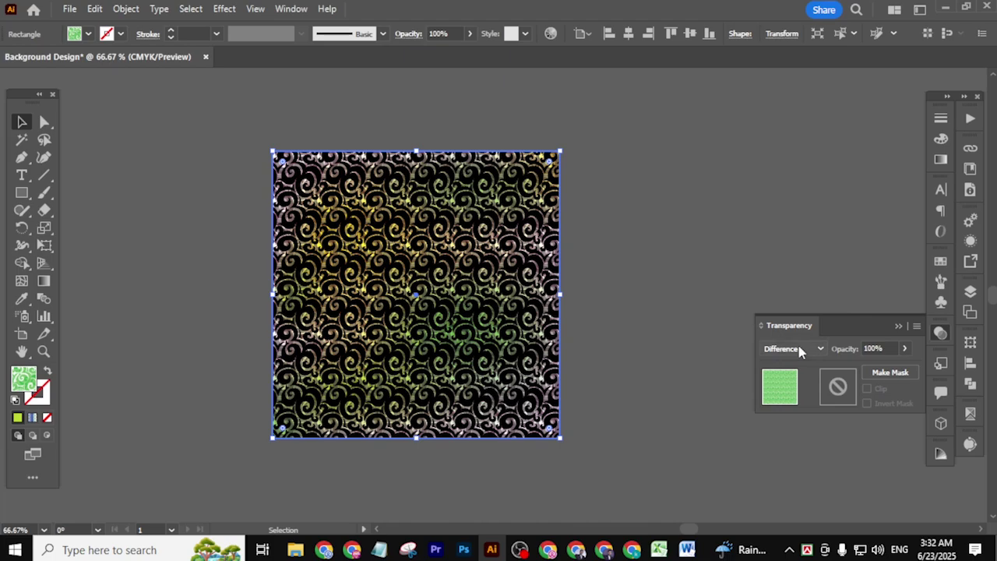
Try the Exclusion, Hue, Saturation and Color blending modes on the swirl rectangle
left_click(800, 349)
left_click(797, 269)
left_click(803, 350)
left_click(800, 285)
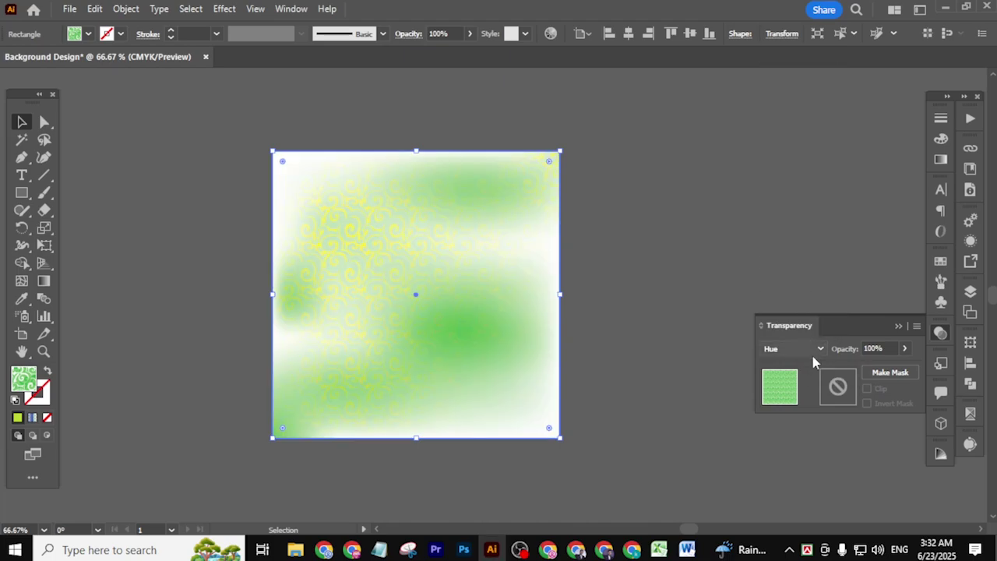
left_click(810, 349)
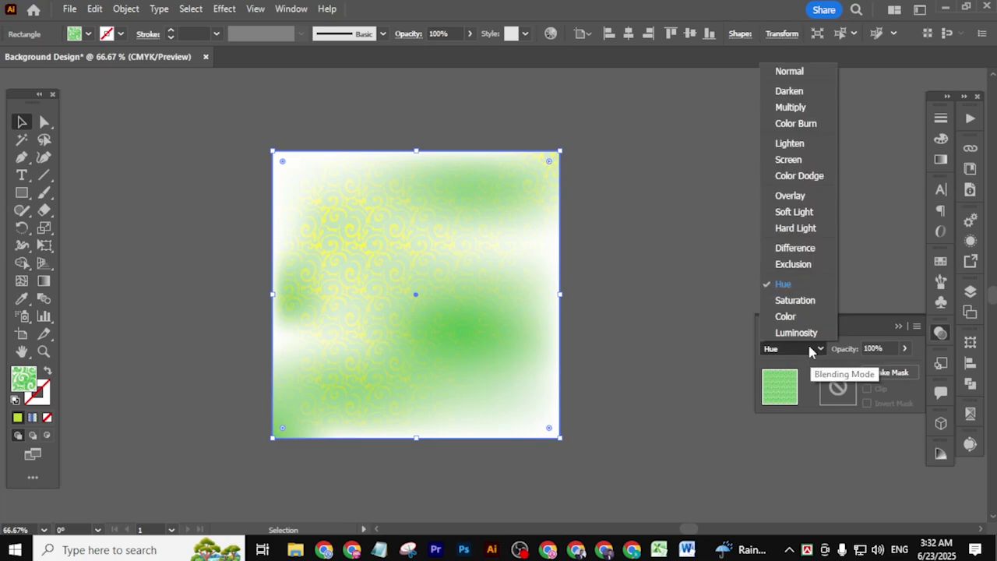
left_click(803, 300)
left_click(803, 349)
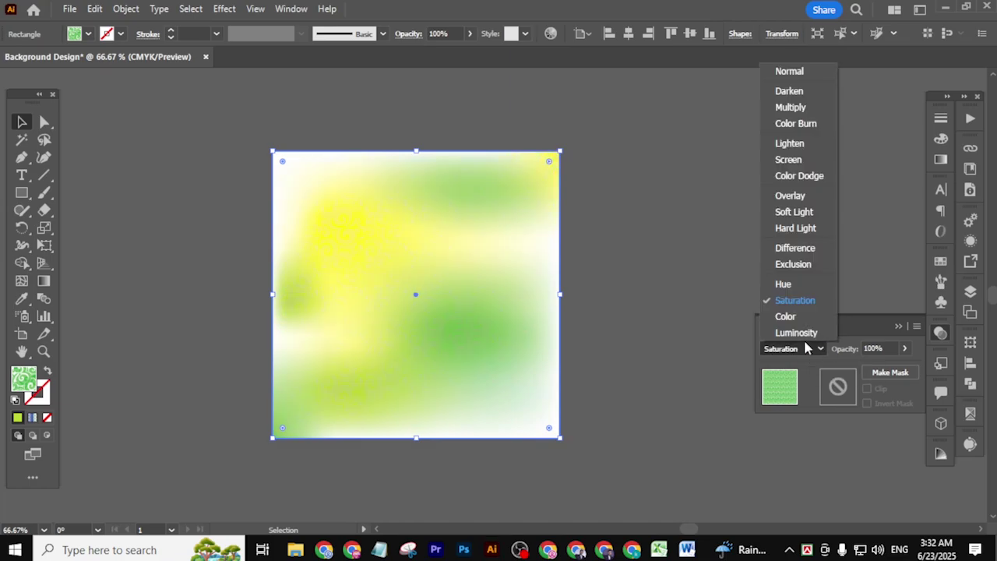
left_click(805, 318)
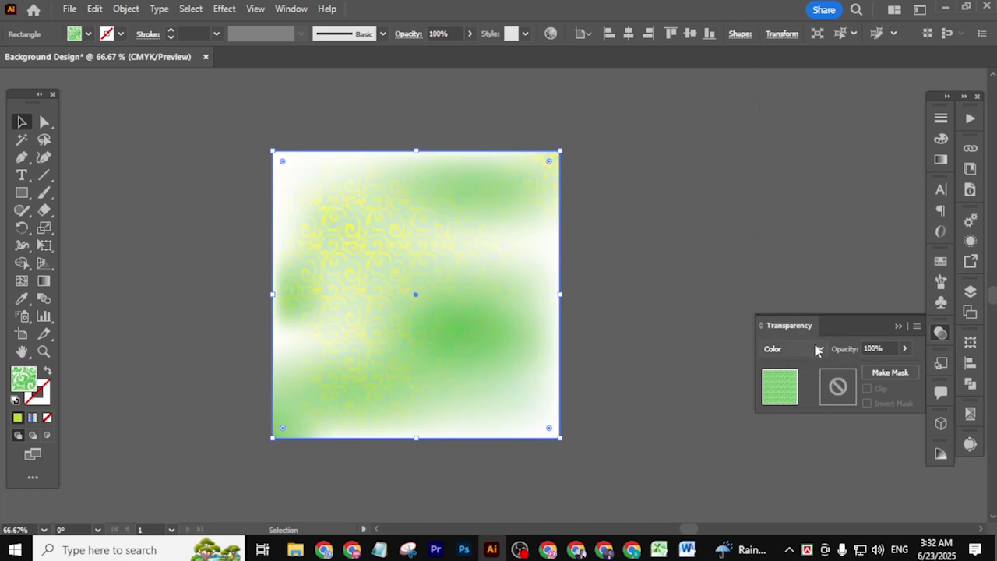
Set the swirl rectangle's blending mode to Luminosity and deselect the artwork
left_click(816, 349)
left_click(808, 333)
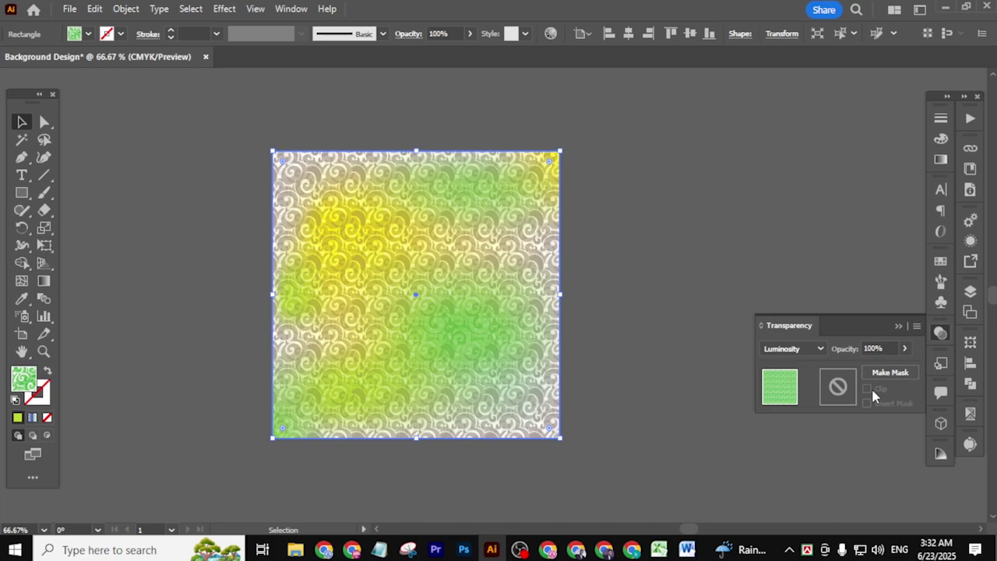
left_click(662, 230)
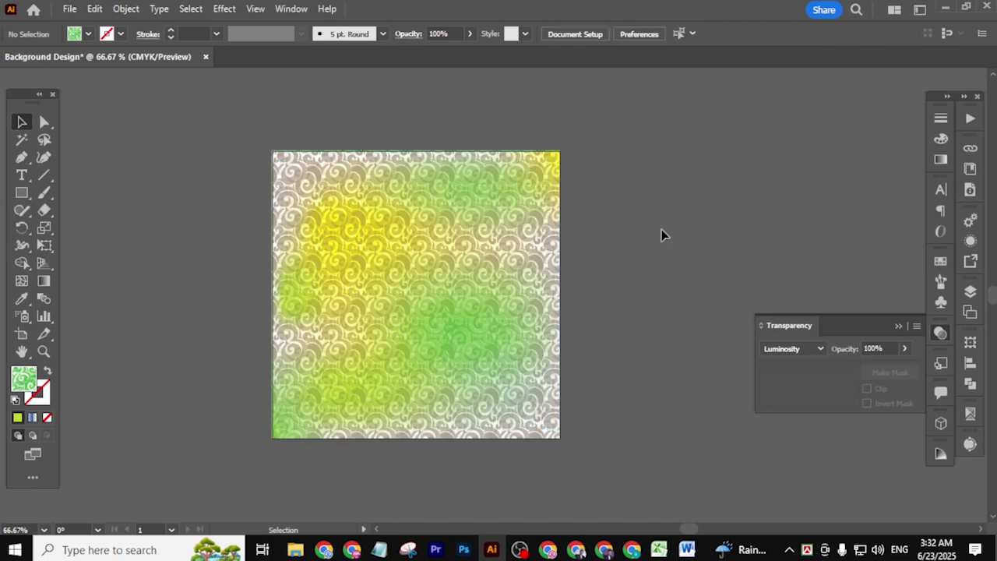
scroll(503, 236, "up", 4)
scroll(503, 238, "down", 4)
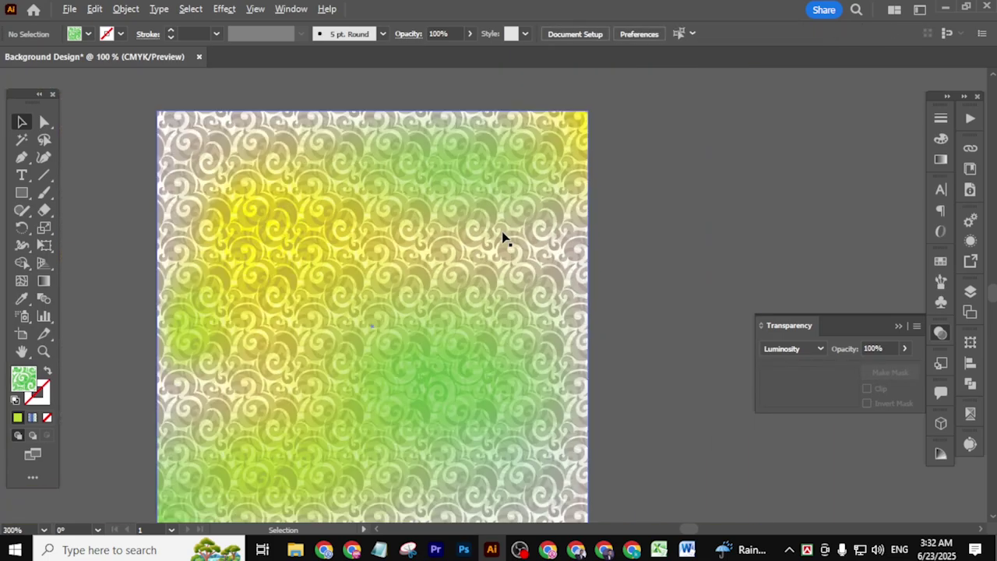
Reduce the swirl rectangle's opacity to 20% and deselect the artwork
left_click_drag(626, 226, 630, 246)
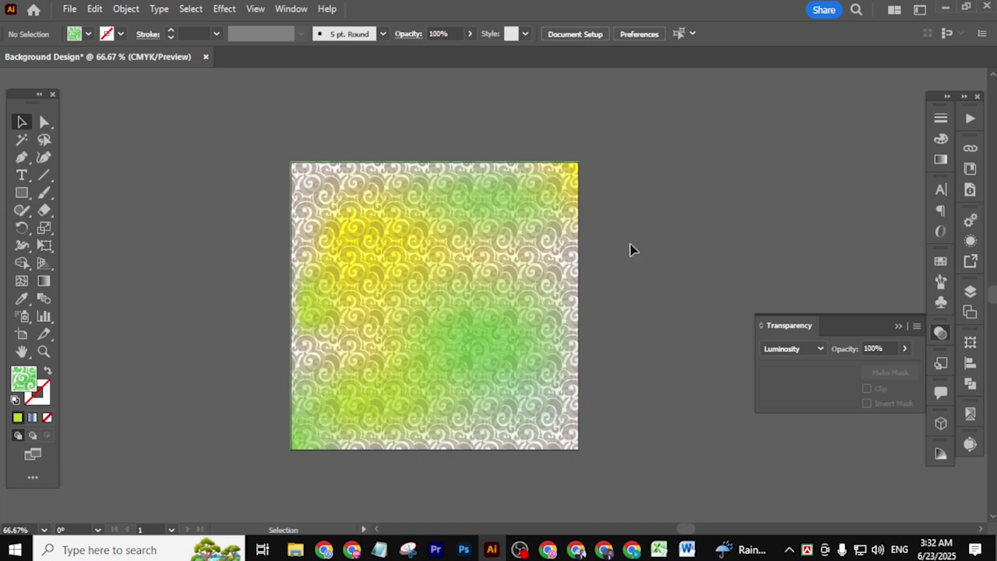
left_click(558, 258)
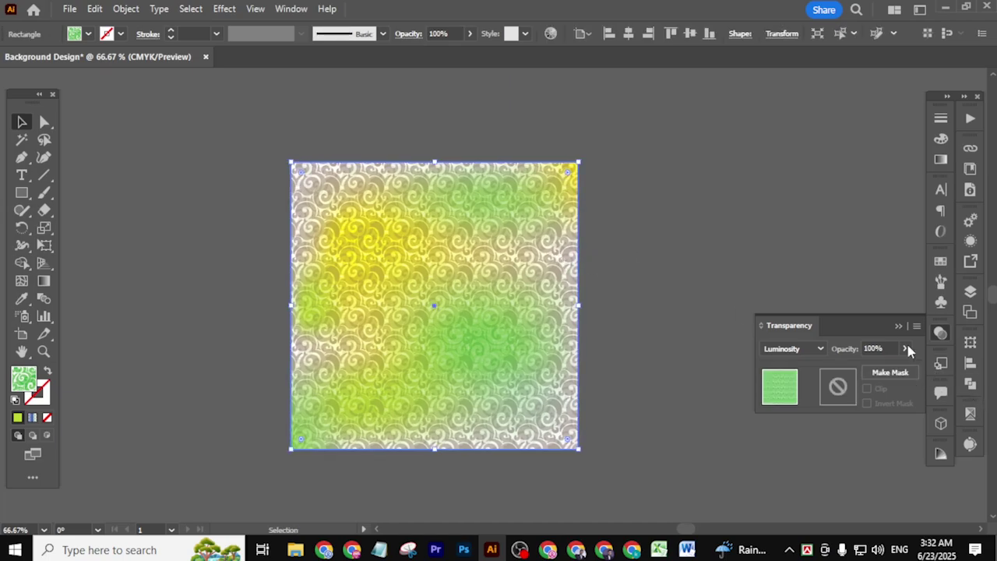
left_click(906, 349)
left_click_drag(900, 372, 862, 373)
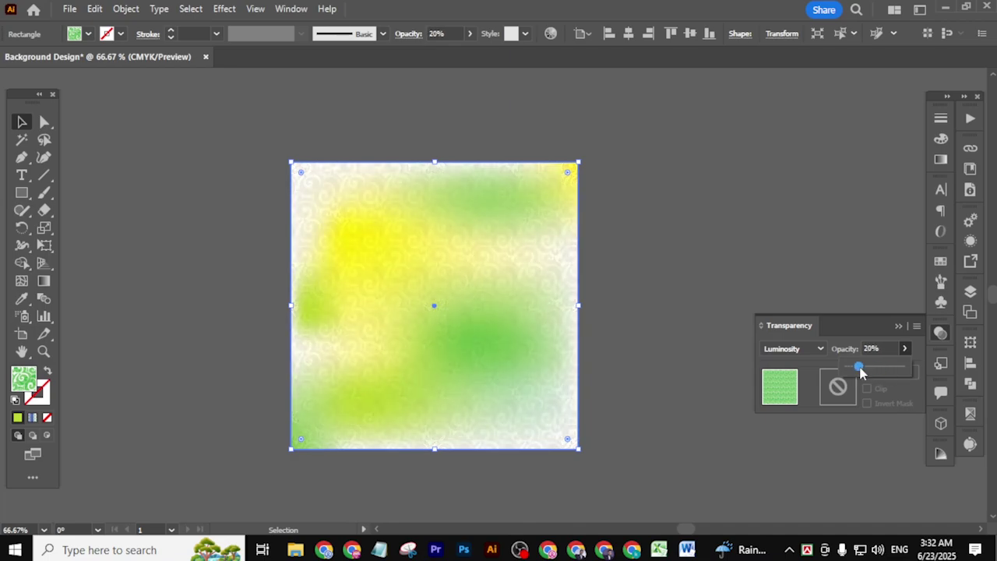
left_click(704, 309)
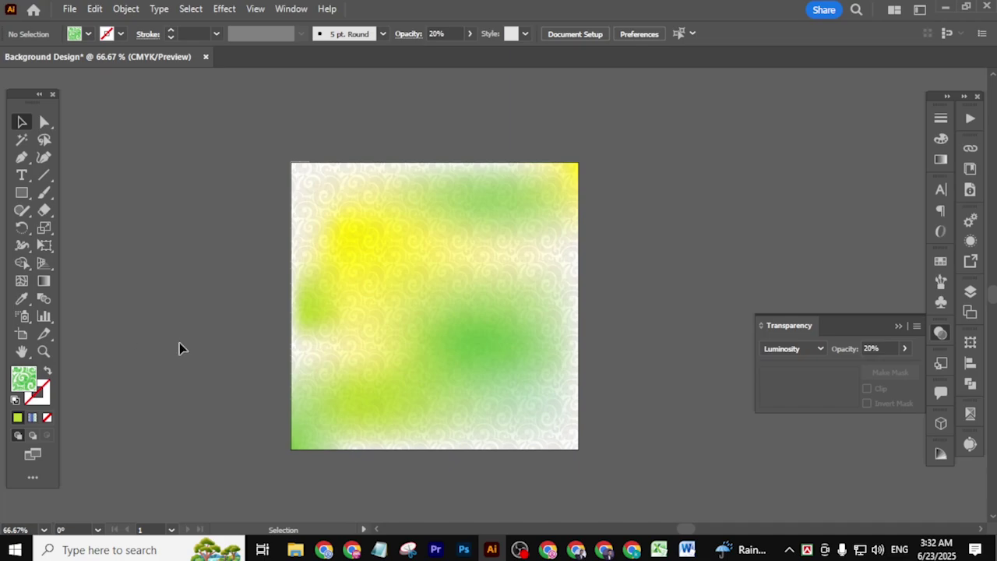
Draw a freehand S-shaped curve with the Pencil tool from below-left of the artboard to beyond its upper-right corner, about 1831 px wide and 1254 px tall
left_click(22, 214)
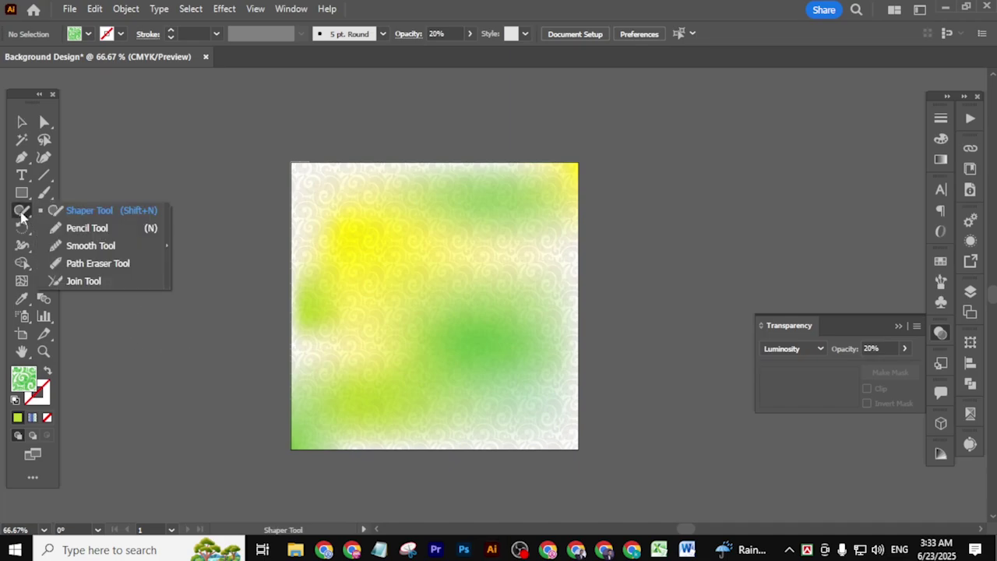
left_click(78, 229)
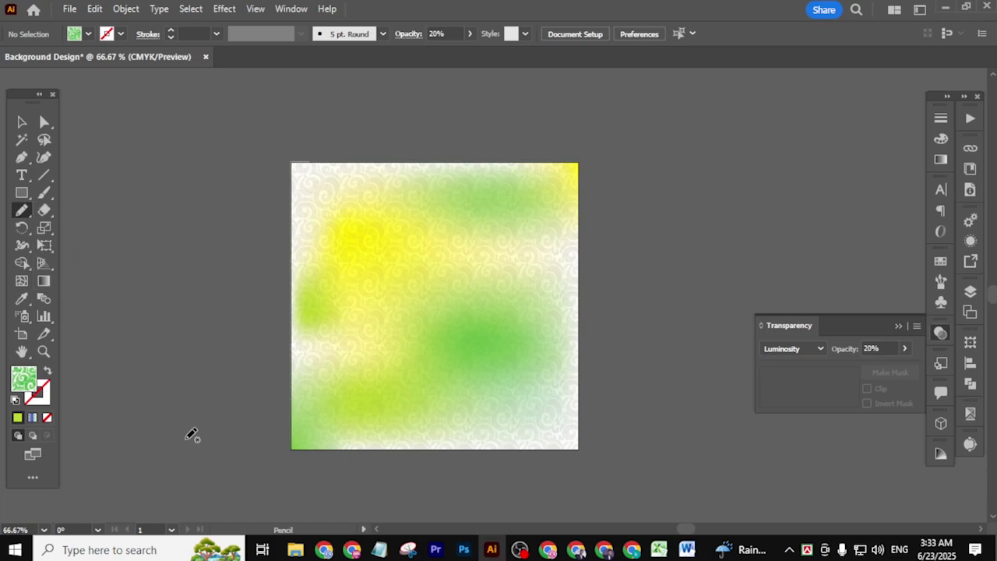
mouse_move(192, 441)
left_mouse_down()
mouse_move(188, 351)
mouse_move(240, 334)
mouse_move(357, 353)
mouse_move(414, 329)
mouse_move(507, 161)
mouse_move(681, 106)
left_mouse_up()
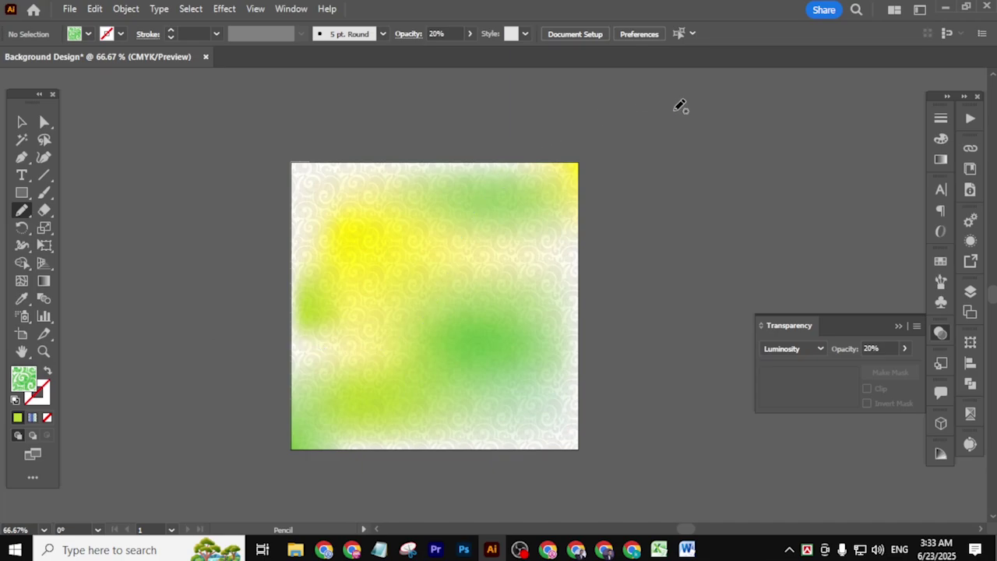
Give the freehand curve a 0.25 pt stroke and deselect it
left_click(22, 123)
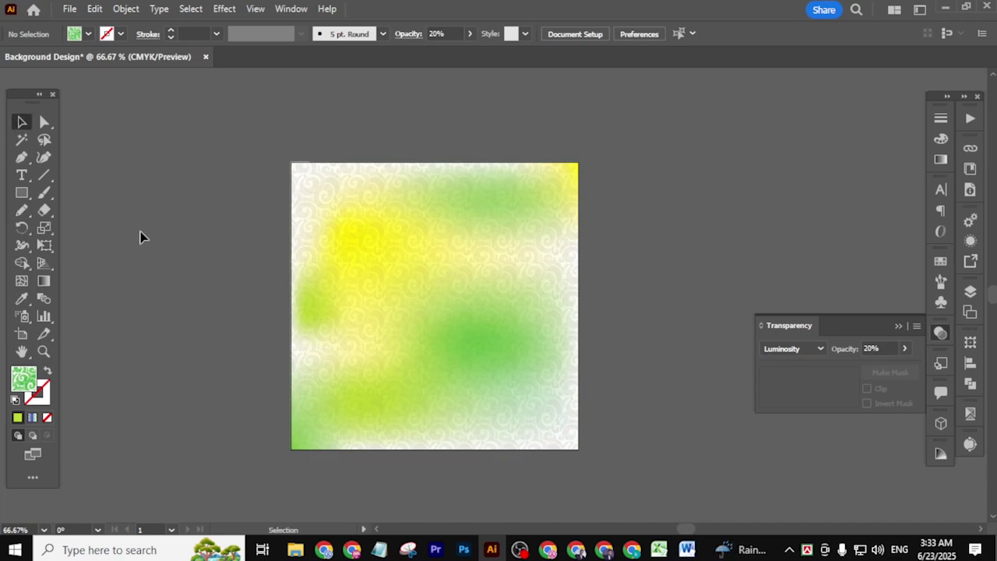
left_click_drag(151, 254, 214, 439)
left_click_drag(258, 501, 258, 501)
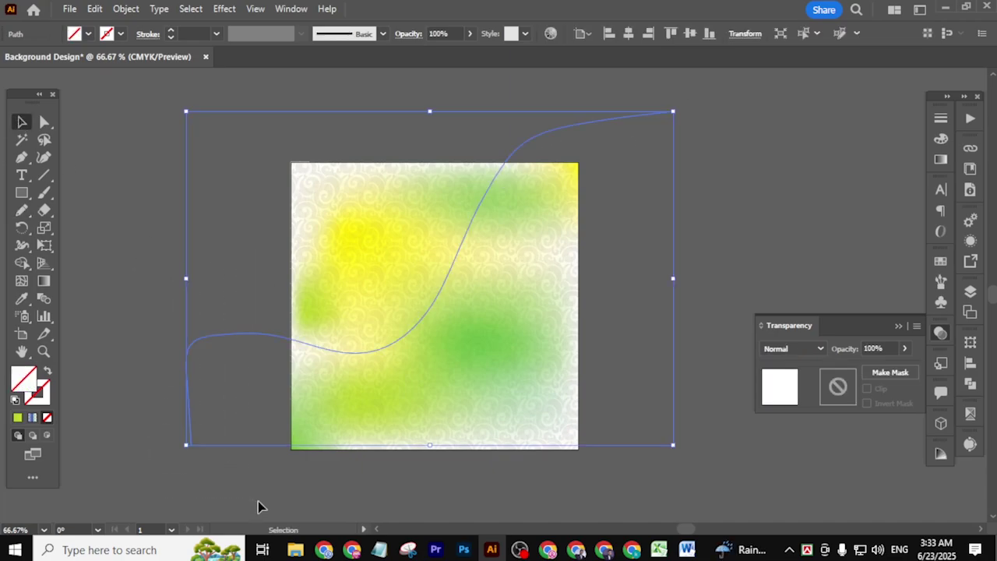
left_click(191, 33)
type("0.25")
key("Return")
left_click(122, 287)
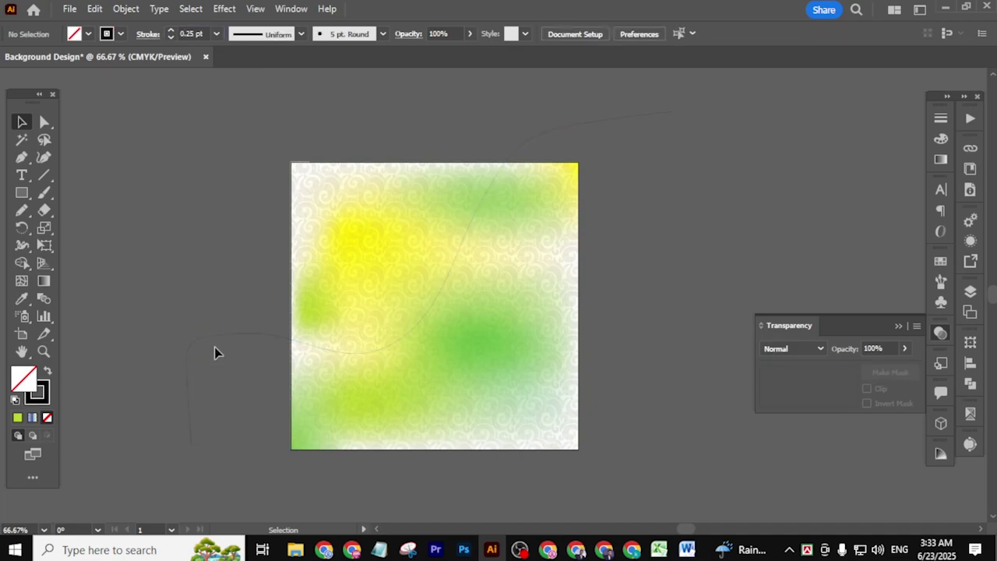
Draw a second, wavier freehand curve with the Pencil tool that crosses the first one and ends past the artboard's right edge
left_click(22, 212)
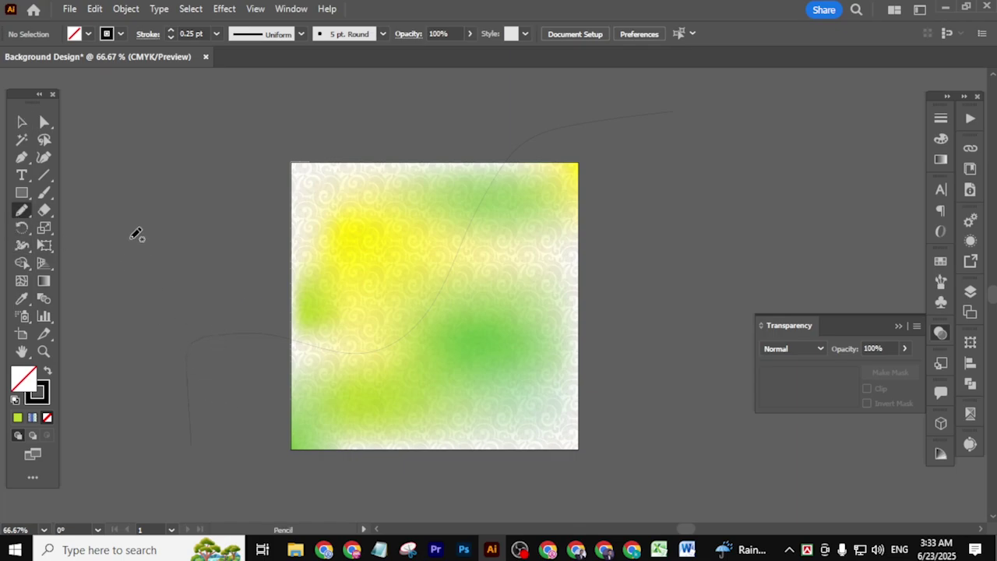
mouse_move(134, 224)
left_mouse_down()
mouse_move(168, 221)
mouse_move(335, 269)
mouse_move(503, 341)
mouse_move(529, 287)
mouse_move(515, 141)
mouse_move(555, 98)
mouse_move(754, 191)
left_mouse_up()
key("ctrl+z")
mouse_move(241, 408)
left_mouse_down()
mouse_move(235, 361)
mouse_move(272, 294)
mouse_move(322, 339)
mouse_move(369, 409)
mouse_move(450, 372)
mouse_move(425, 237)
mouse_move(491, 187)
mouse_move(619, 226)
left_mouse_up()
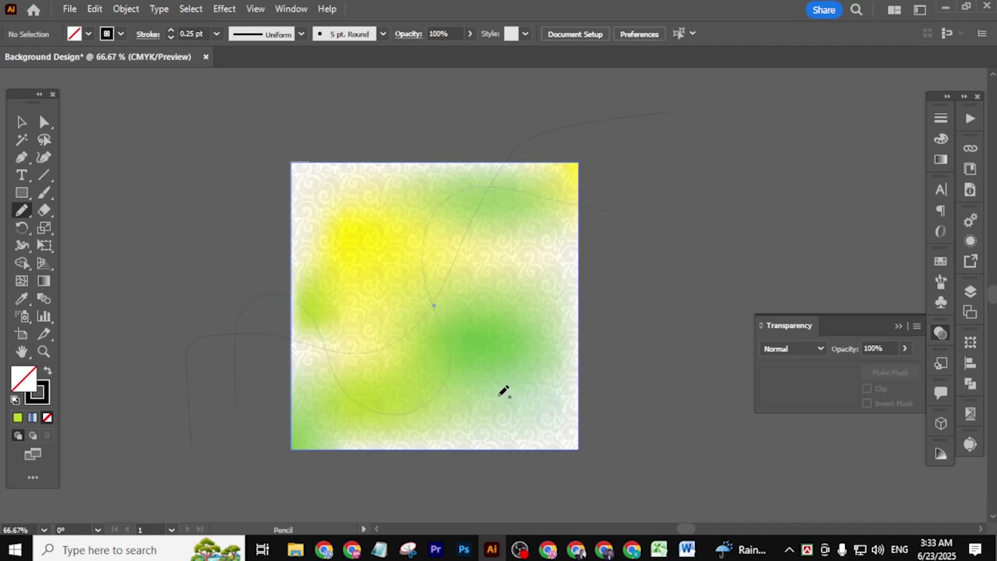
Select both freehand curves and make a blend between them
left_click(22, 121)
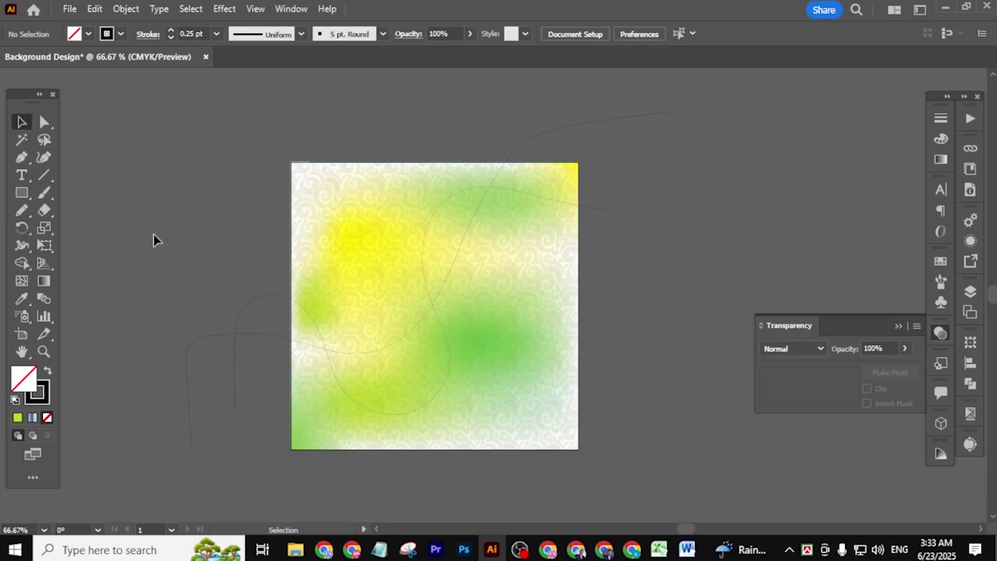
left_click_drag(276, 422, 276, 422)
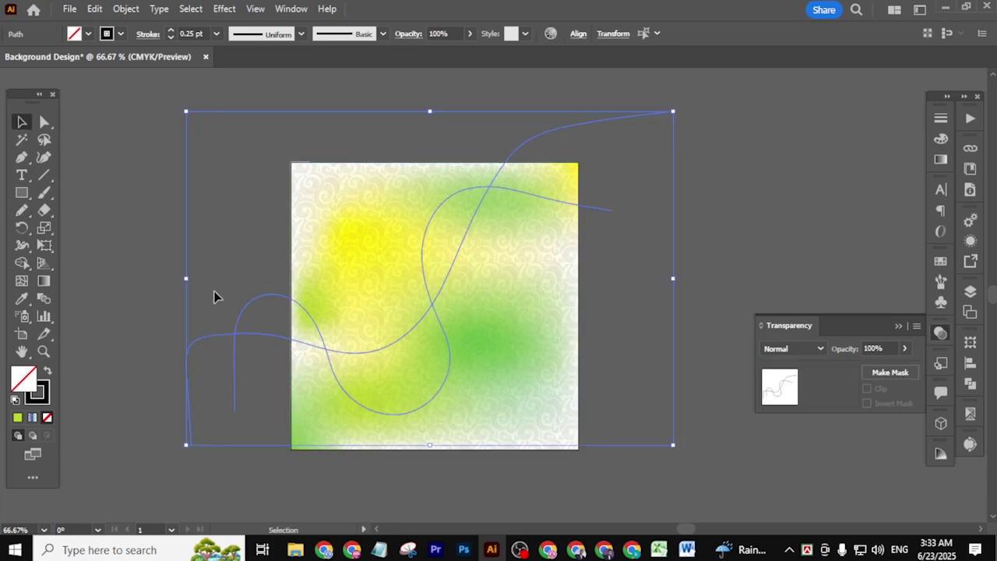
scroll(231, 352, "up", 3)
left_click(283, 368)
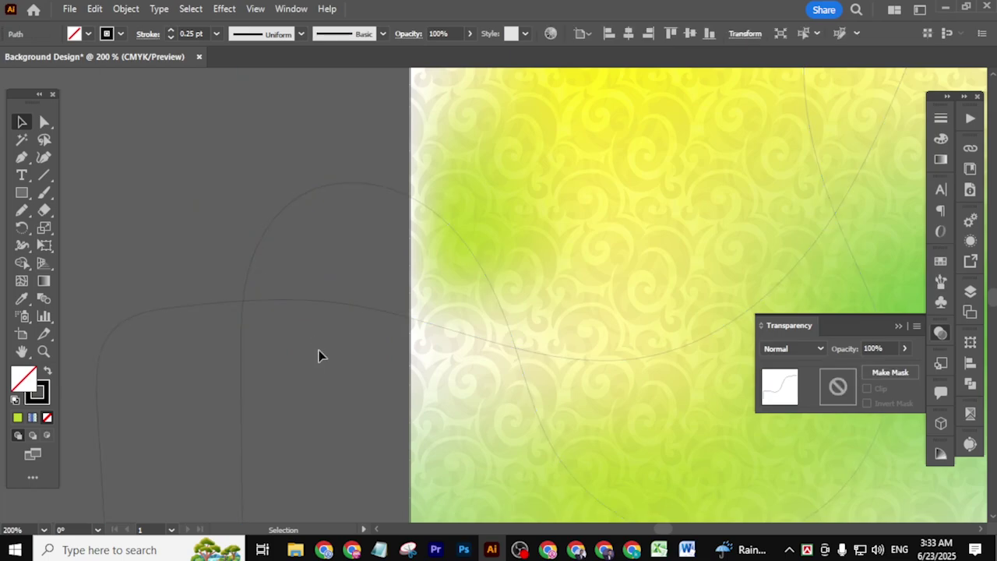
scroll(320, 353, "down", 1)
left_click_drag(348, 379, 358, 325)
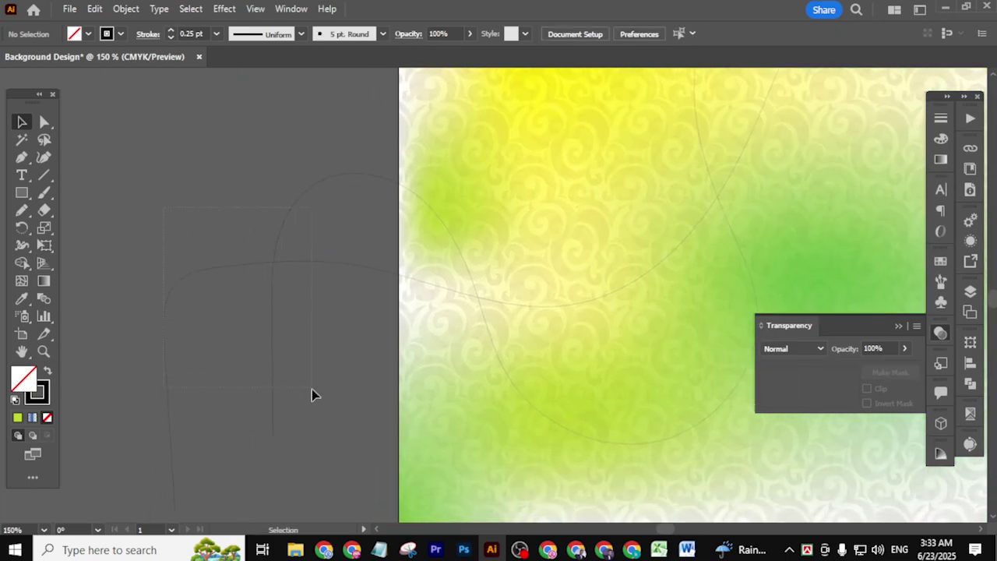
left_click_drag(163, 209, 313, 388)
left_click(125, 8)
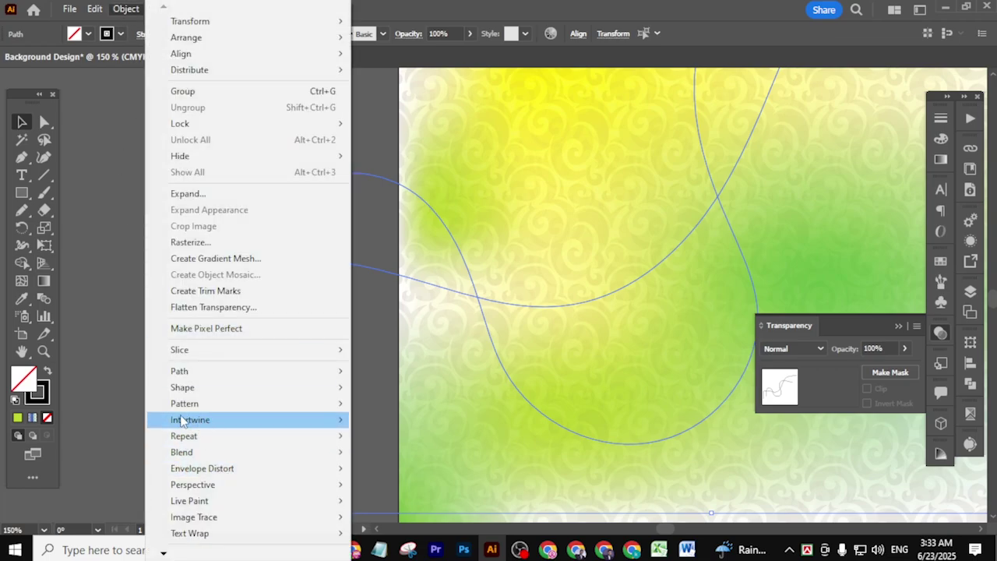
mouse_move(219, 458)
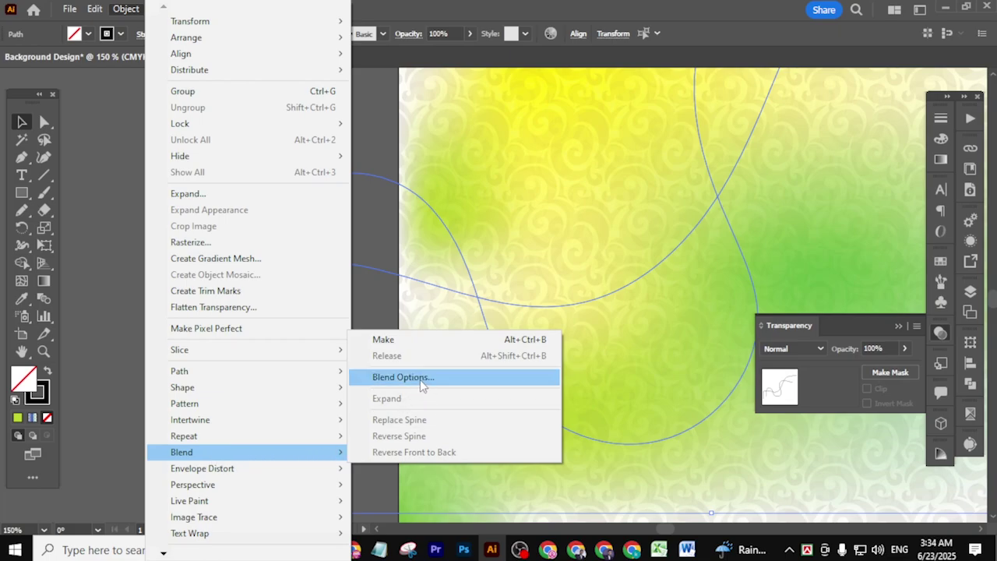
left_click(386, 340)
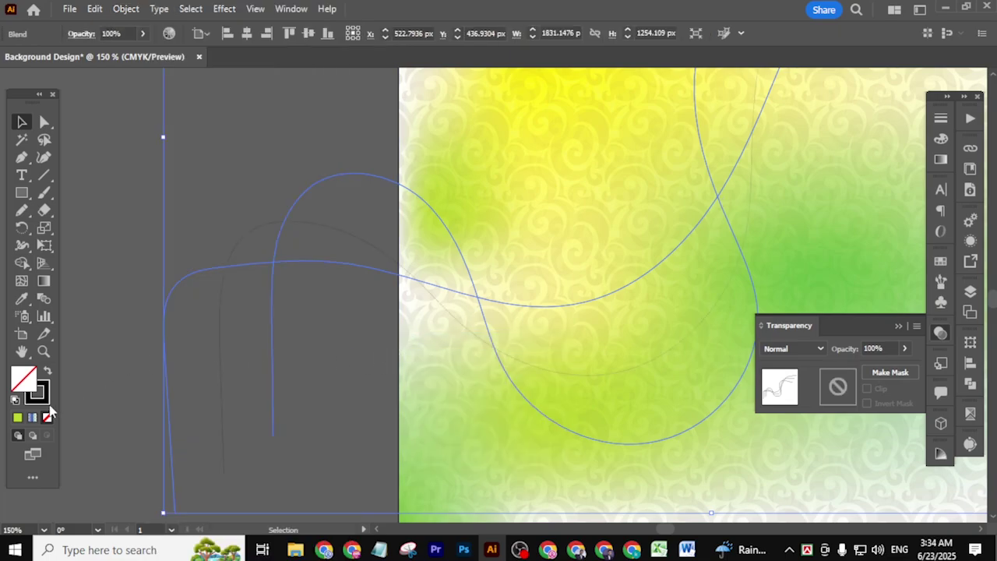
Set the curve blend's spacing to Specified Steps with 25 steps and deselect it
left_click(128, 9)
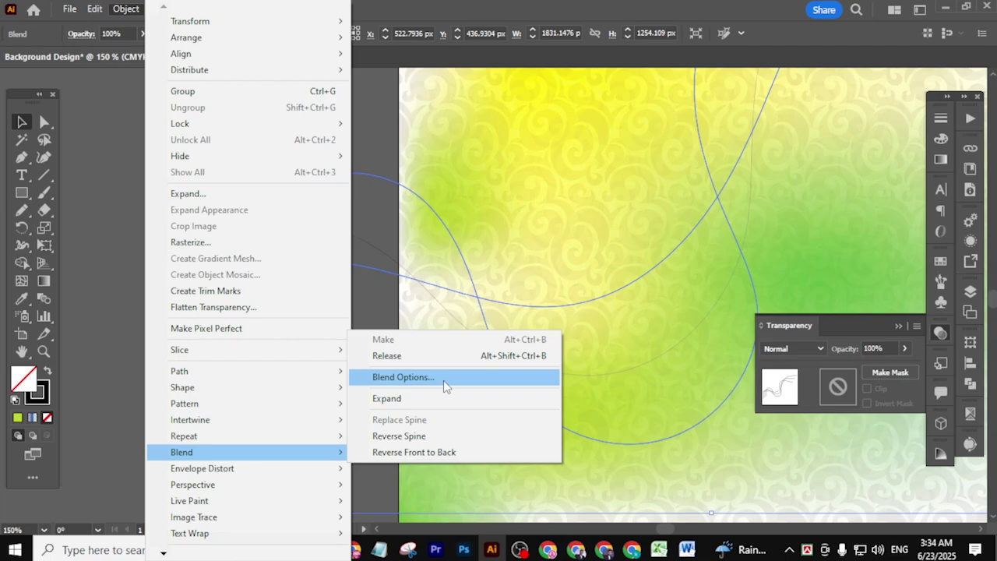
left_click(443, 380)
left_click(808, 204)
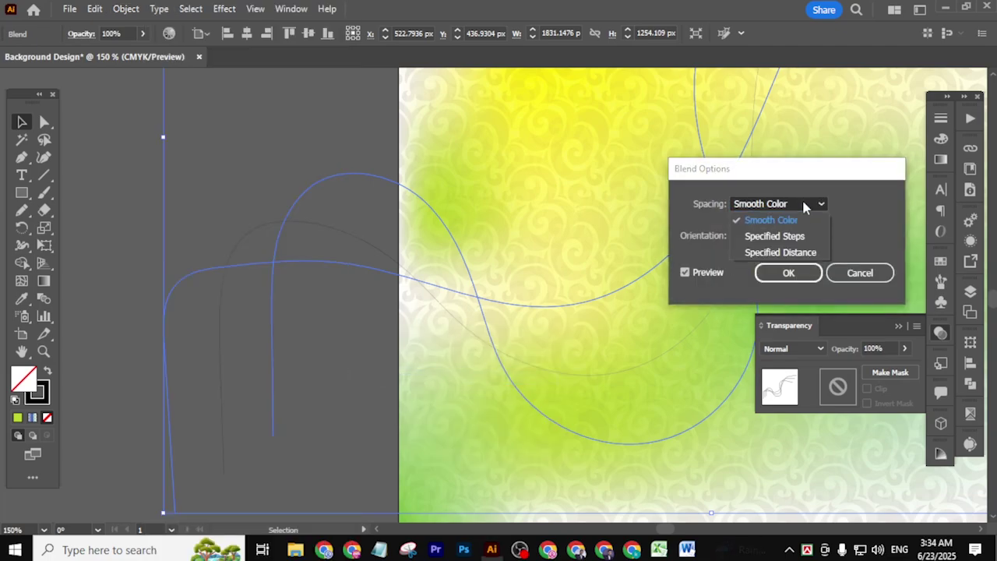
left_click(794, 243)
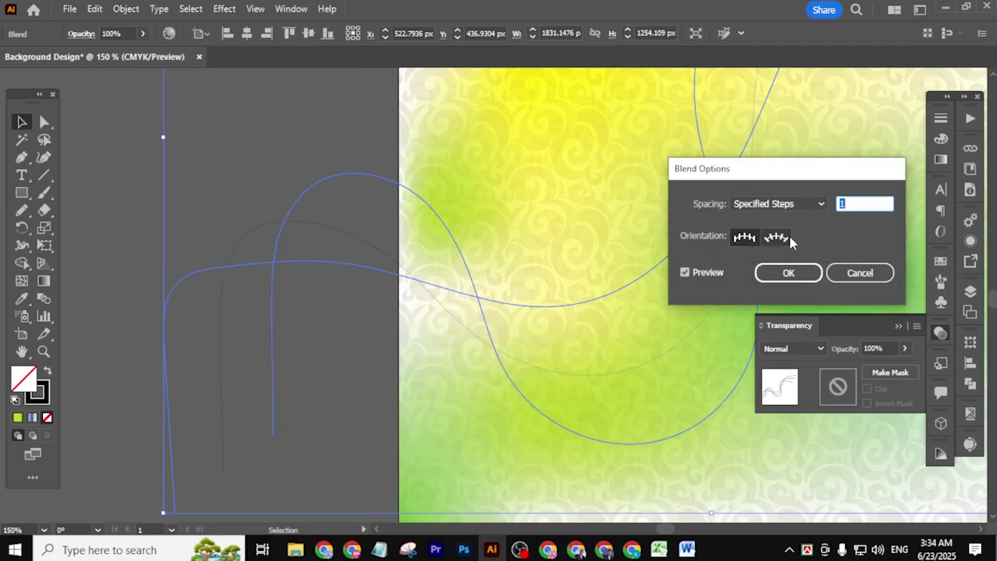
key("Up")
key("Up")
key("Up")
key("Up")
key("Up")
key("Up")
key("Up")
key("Up")
key("Up")
key("Up")
key("Up")
key("Up")
key("Up")
key("Up")
key("Up")
key("Up")
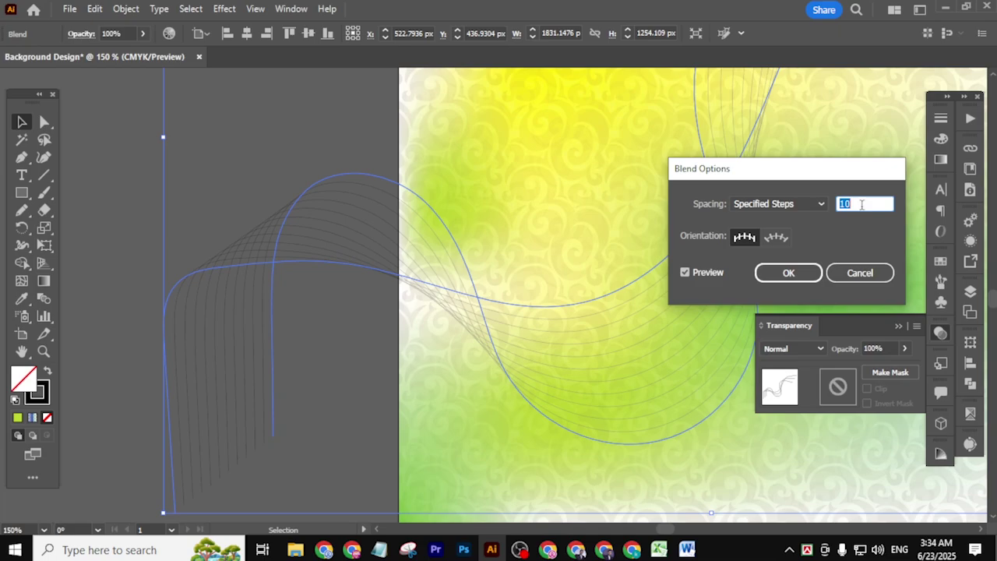
key("Up")
key("Up")
key("Up")
key("Up")
key("Up")
key("Up")
key("Up")
key("Up")
key("Up")
key("Up")
key("Up")
key("Up")
key("Up")
key("Up")
key("Up")
key("Up")
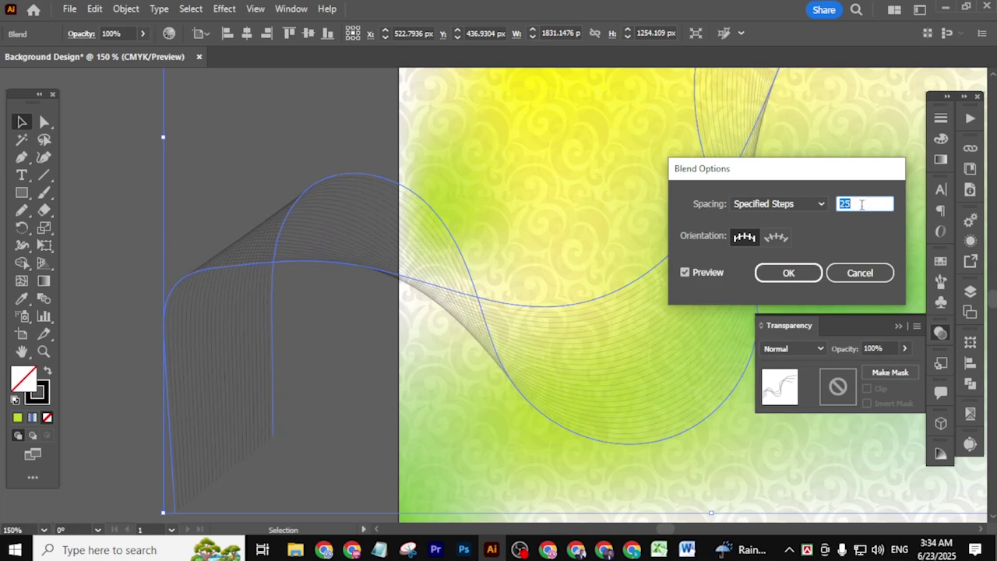
left_click(788, 273)
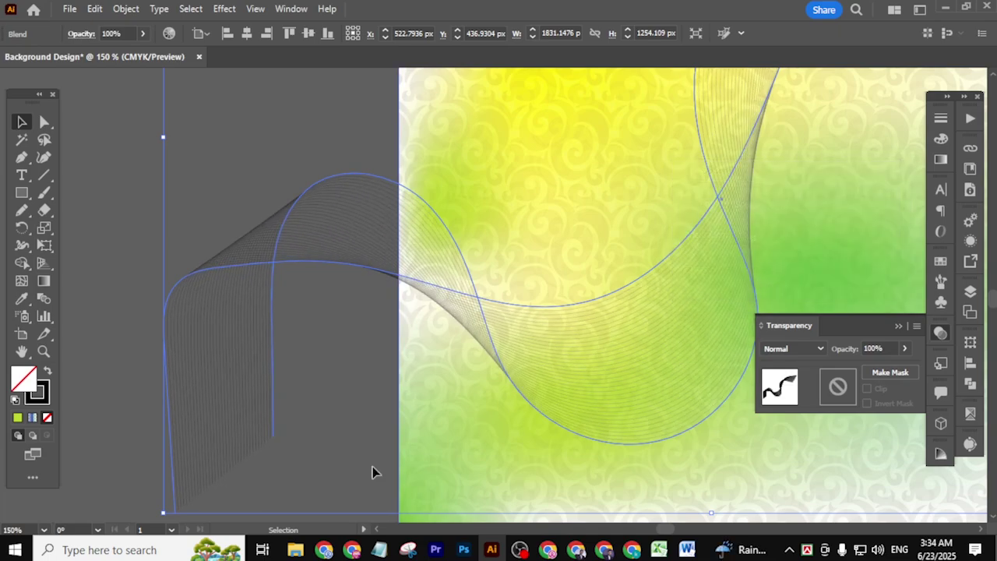
left_click(349, 421)
Isolate the line blend, set the wavier outer curve's stroke weight to 1 pt, and leave isolation mode
scroll(330, 376, "down", 3)
scroll(330, 378, "down", 2)
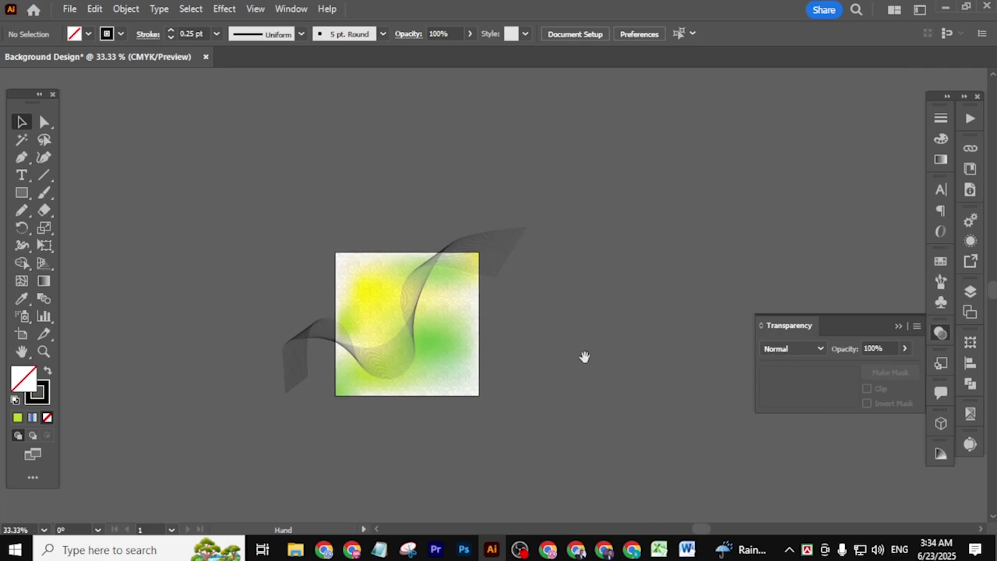
scroll(372, 332, "up", 5)
left_click_drag(634, 346, 508, 322)
scroll(494, 328, "down", 3)
left_click(620, 156)
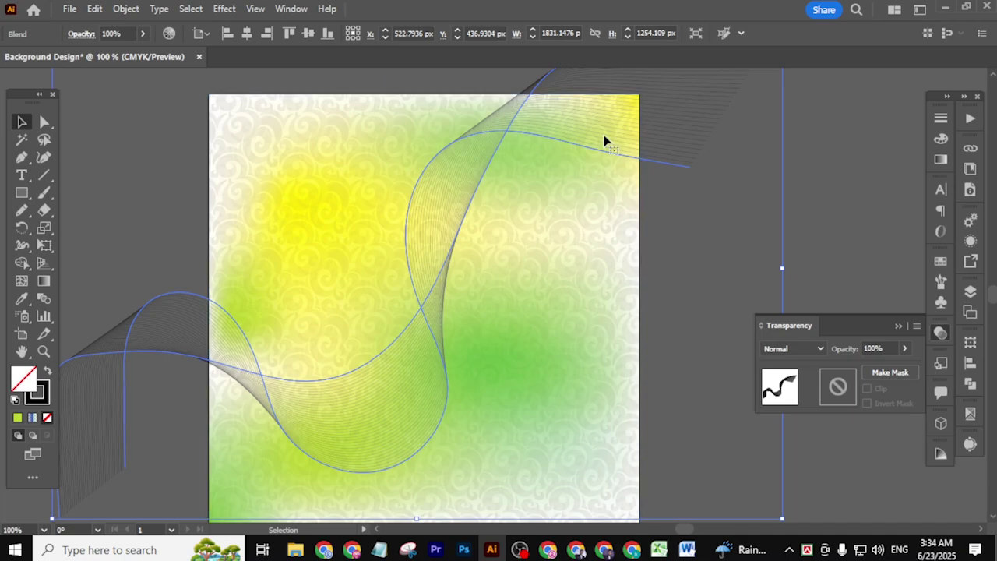
double_click(598, 153)
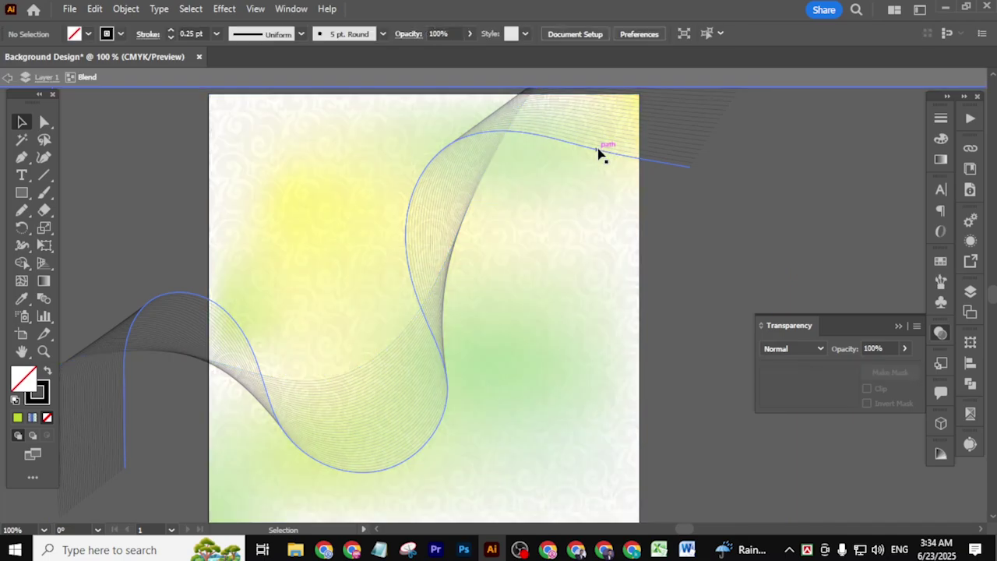
left_click(596, 153)
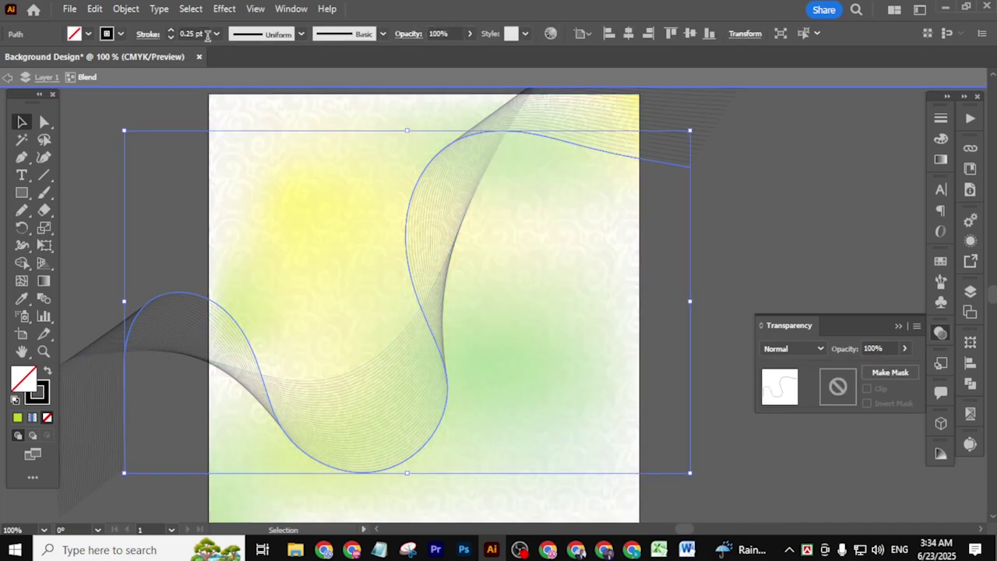
scroll(206, 35, "up", 3)
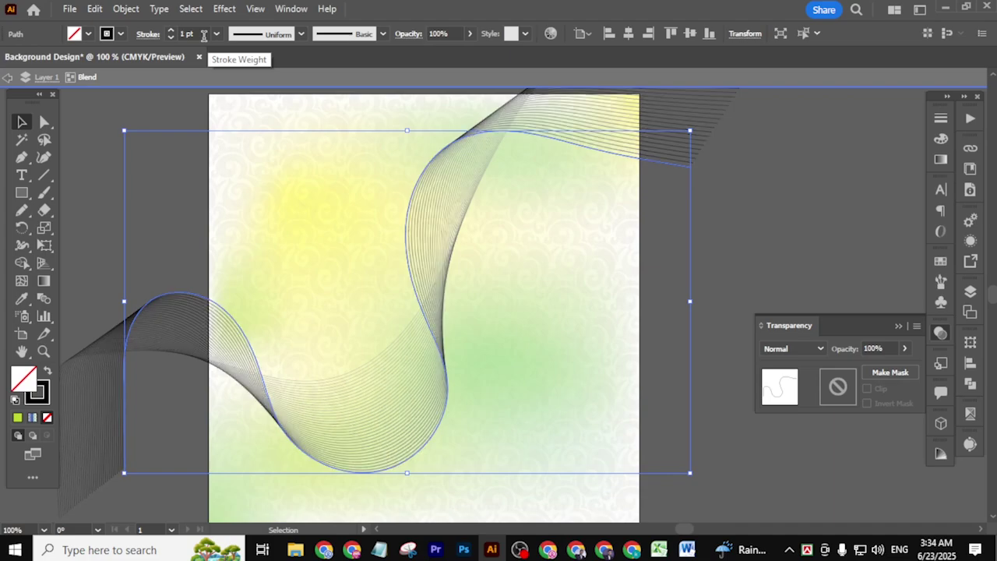
double_click(785, 213)
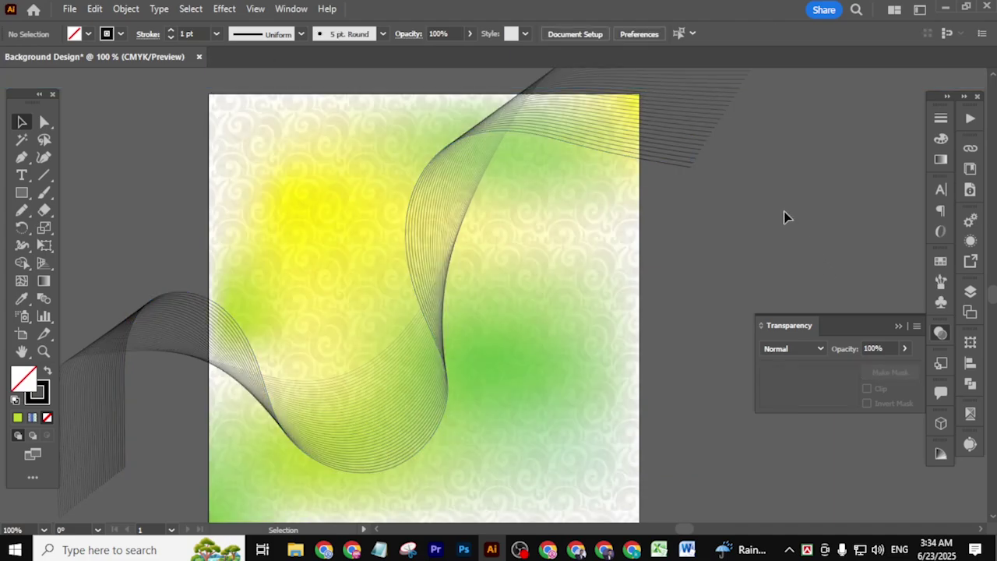
left_click(659, 165)
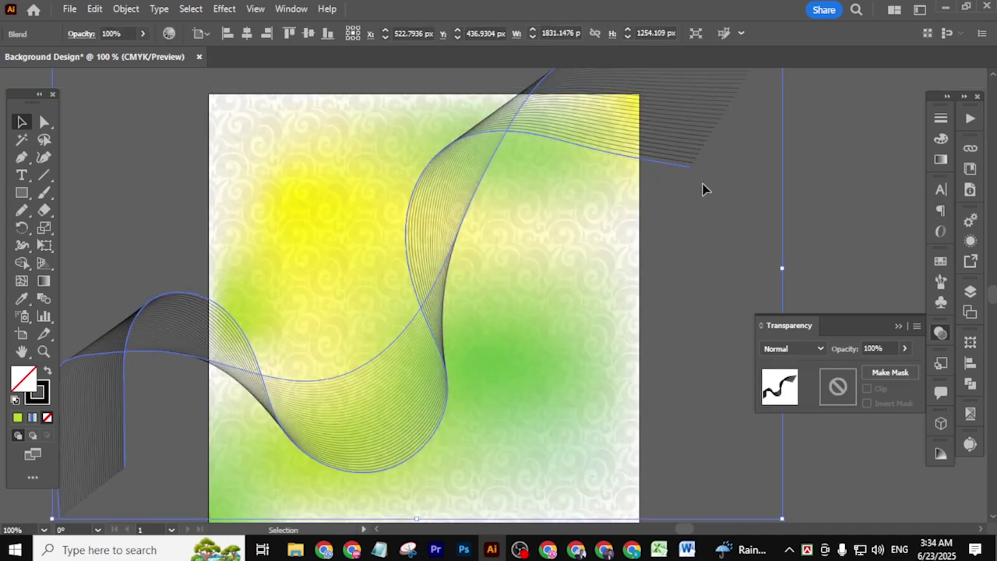
left_click(794, 189)
left_click(44, 123)
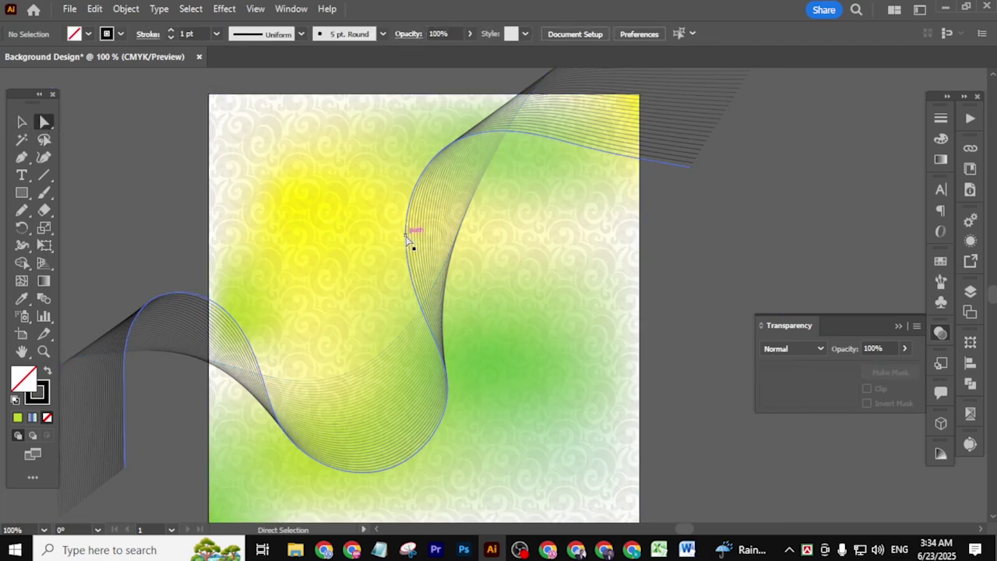
left_click(413, 243)
left_click(22, 123)
left_click(771, 181)
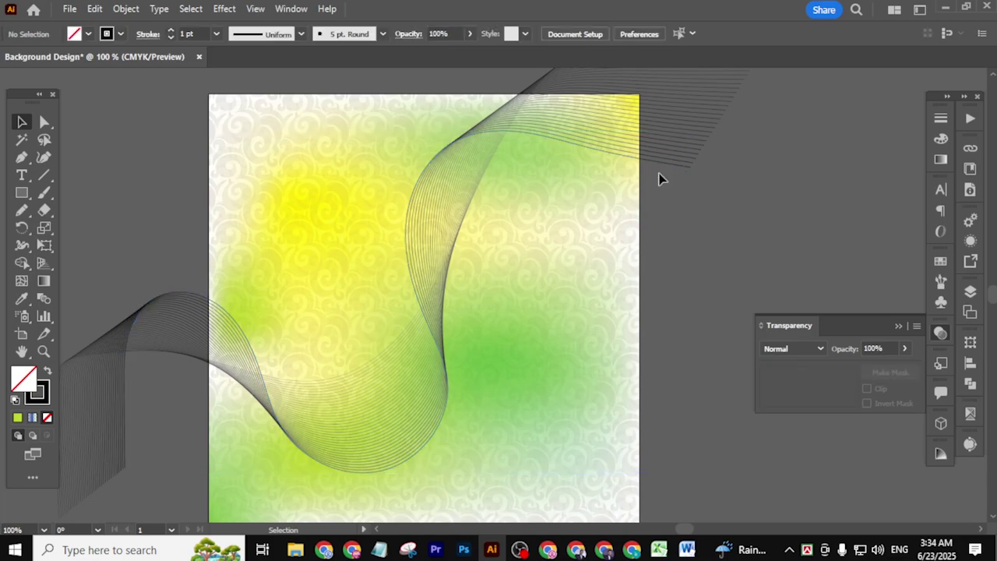
Isolate the line blend and set the wavier outer curve's stroke color to C 0, M 61, Y 100, K 0
double_click(668, 170)
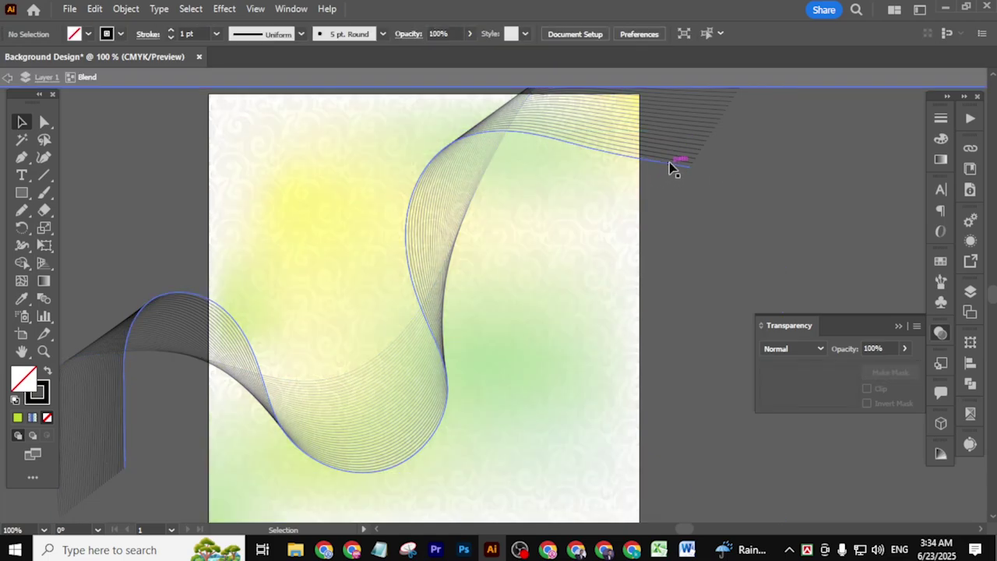
left_click(668, 170)
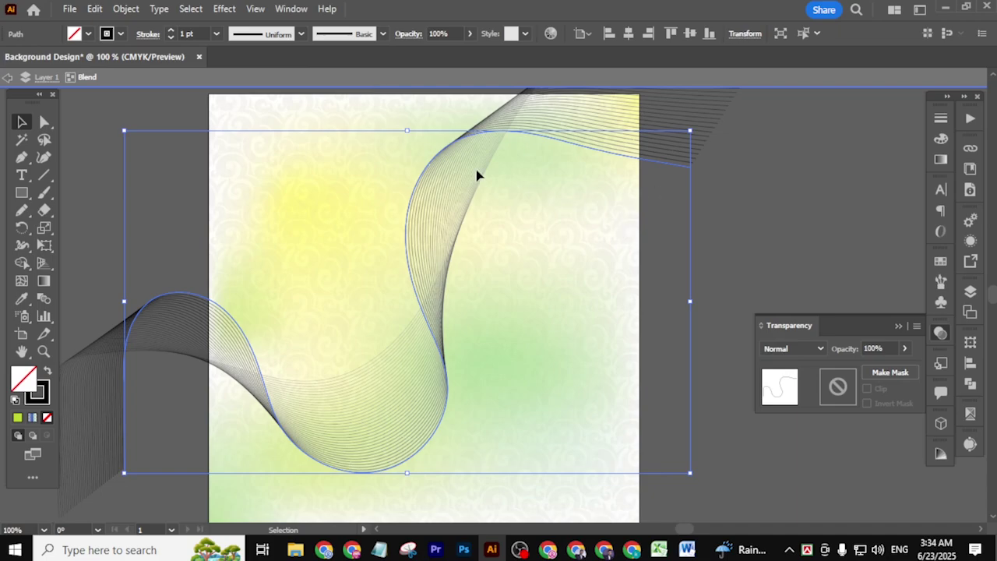
left_click(941, 141)
left_click(772, 158)
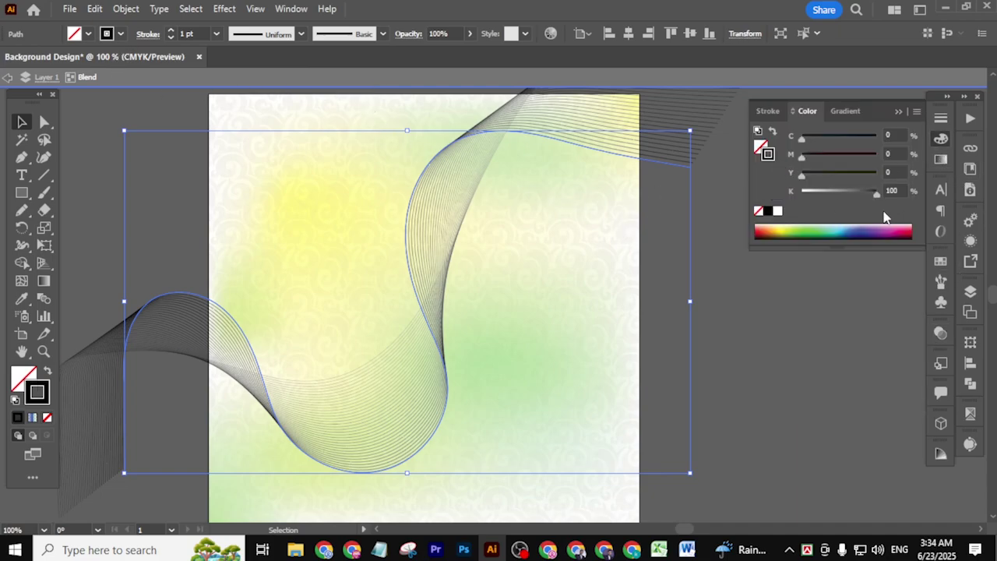
left_click_drag(877, 197, 767, 212)
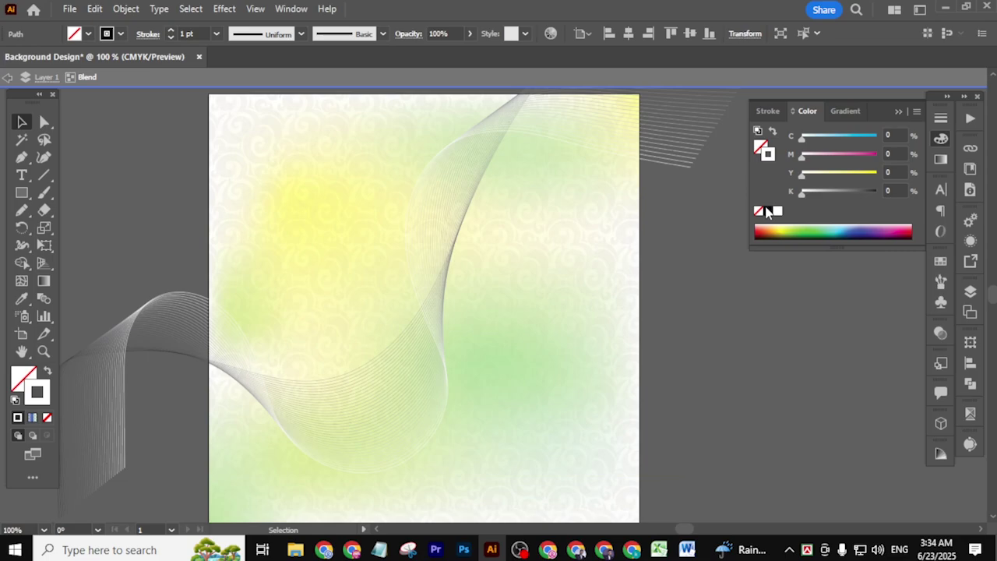
left_click_drag(803, 173, 923, 166)
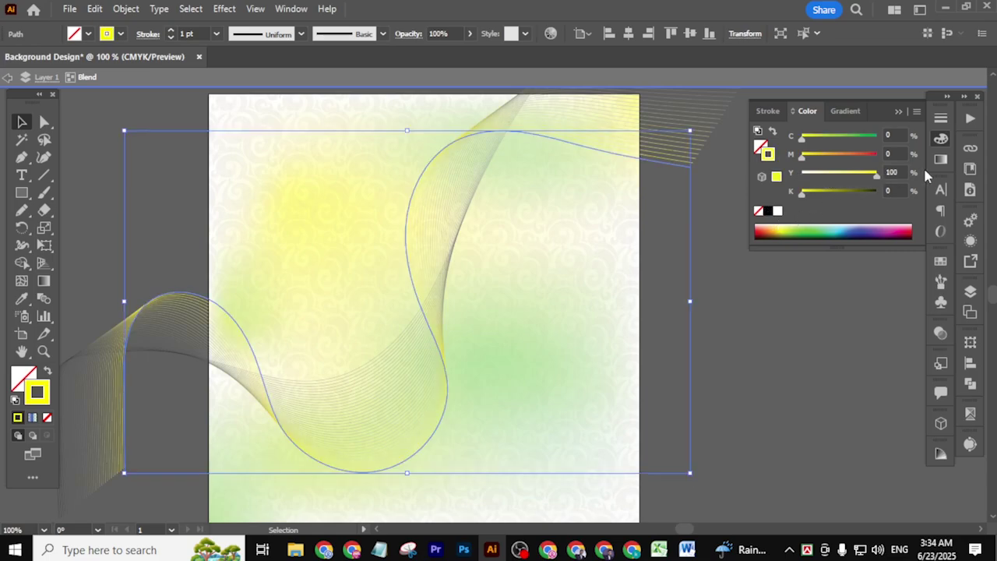
left_click_drag(805, 156, 849, 159)
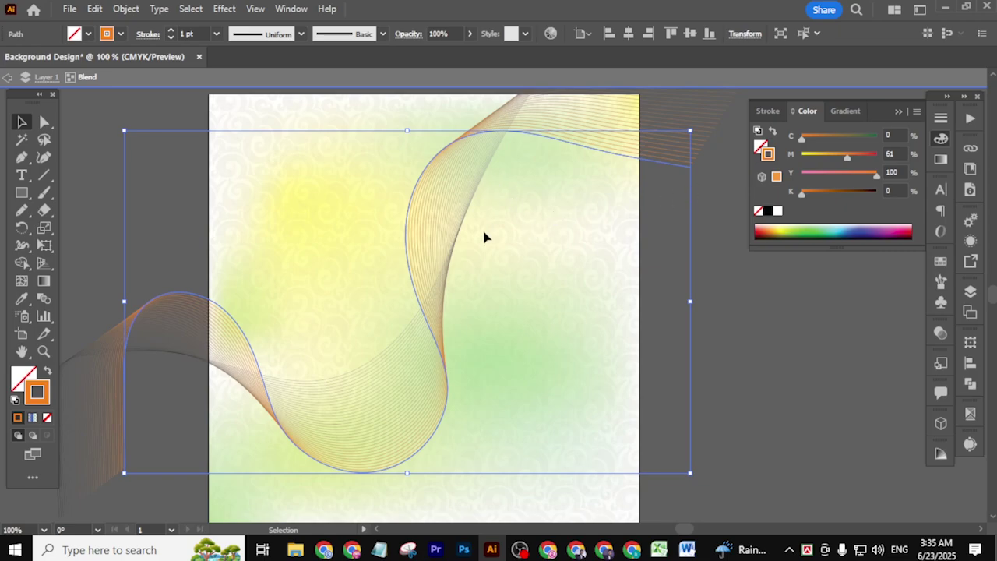
Set the smoother curve's stroke color to C 67, M 0, Y 100, K 0 and leave isolation mode
left_click(460, 240)
left_click(758, 211)
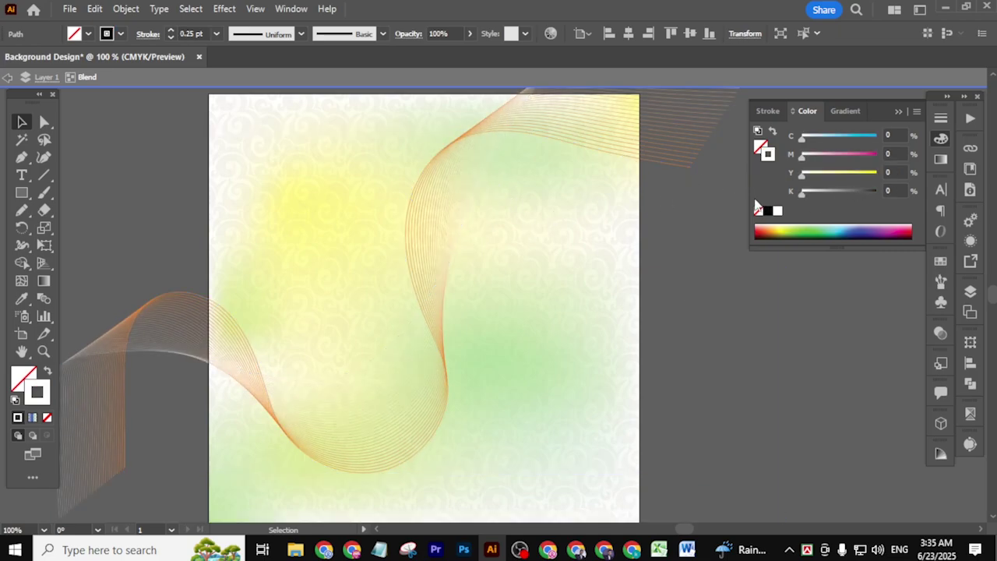
left_click_drag(869, 179, 911, 179)
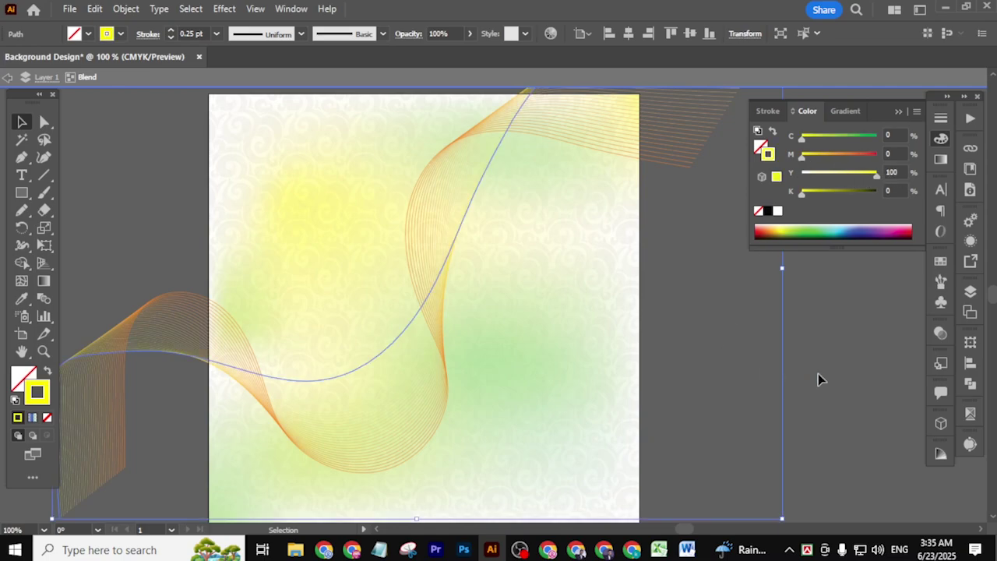
left_click_drag(805, 155, 848, 143)
left_click(803, 155)
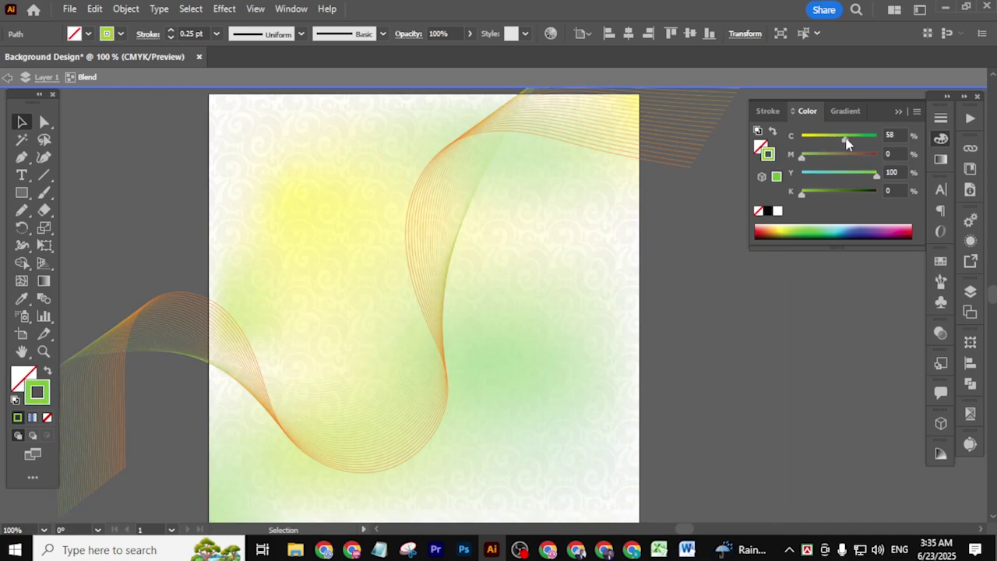
left_click(849, 395)
scroll(674, 388, "down", 2)
scroll(674, 387, "up", 2)
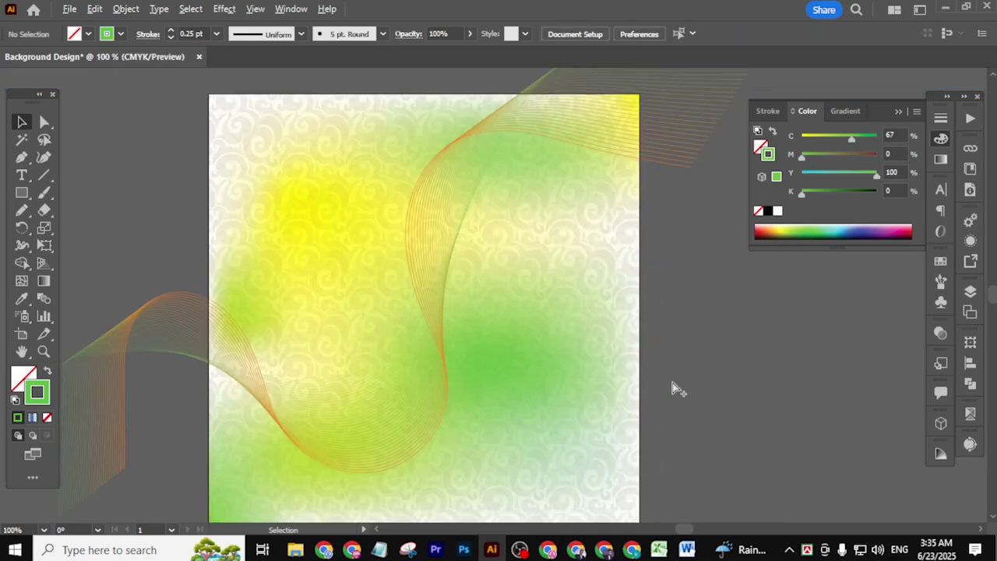
Try the Multiply and Color Burn blending modes on the line blend, then deselect it to check the look
left_click_drag(717, 300, 704, 325)
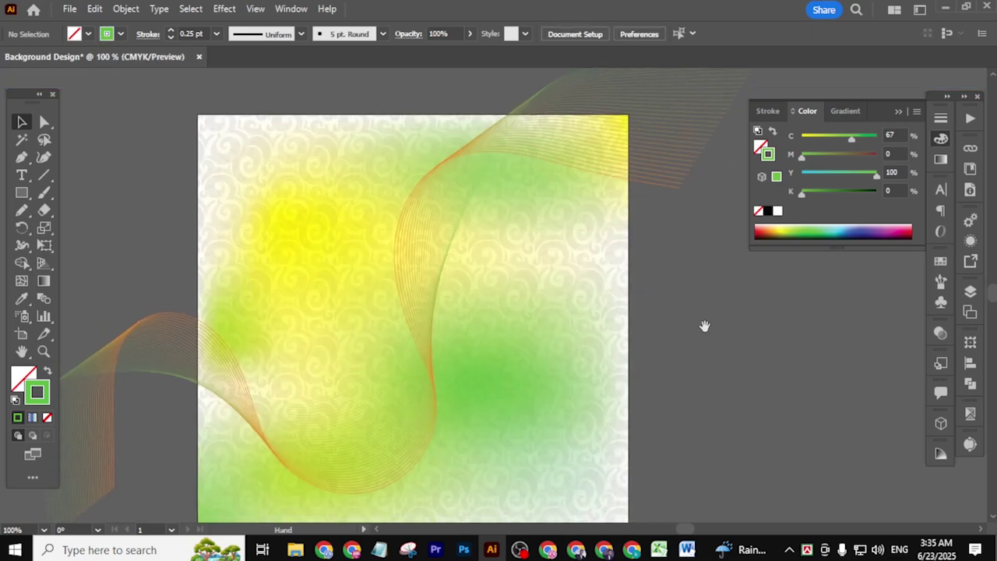
left_click(568, 164)
left_click(941, 335)
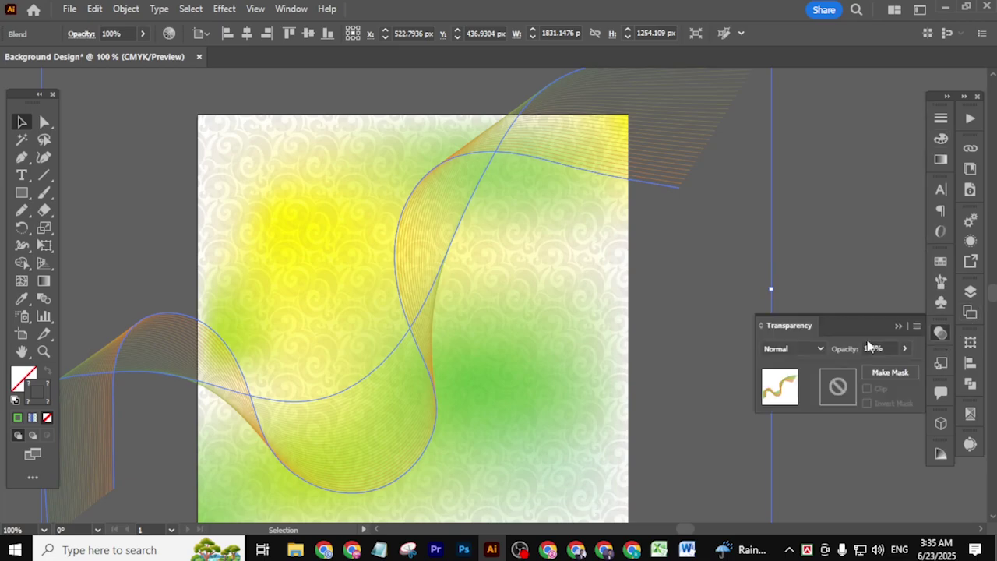
left_click(808, 351)
left_click(801, 109)
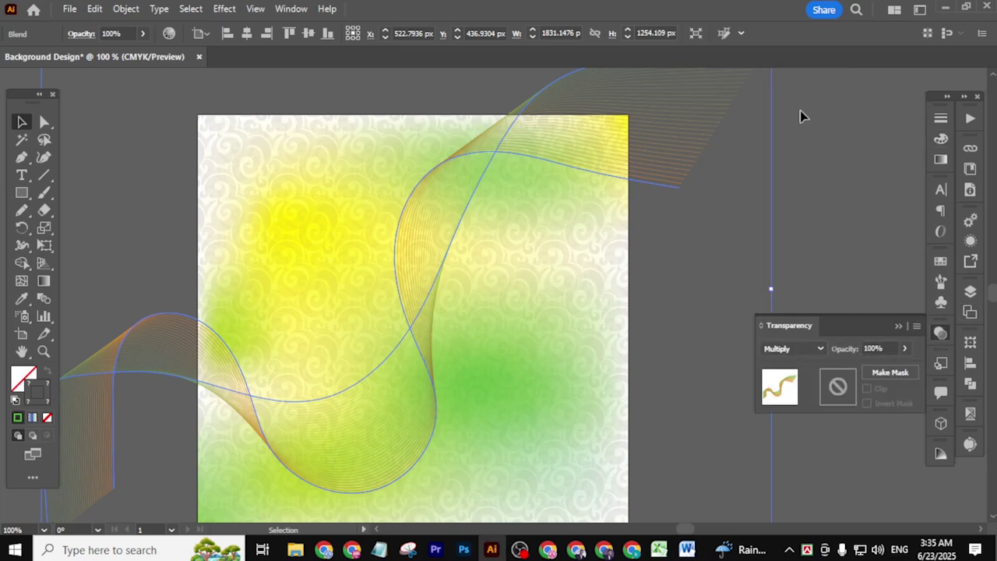
left_click(796, 351)
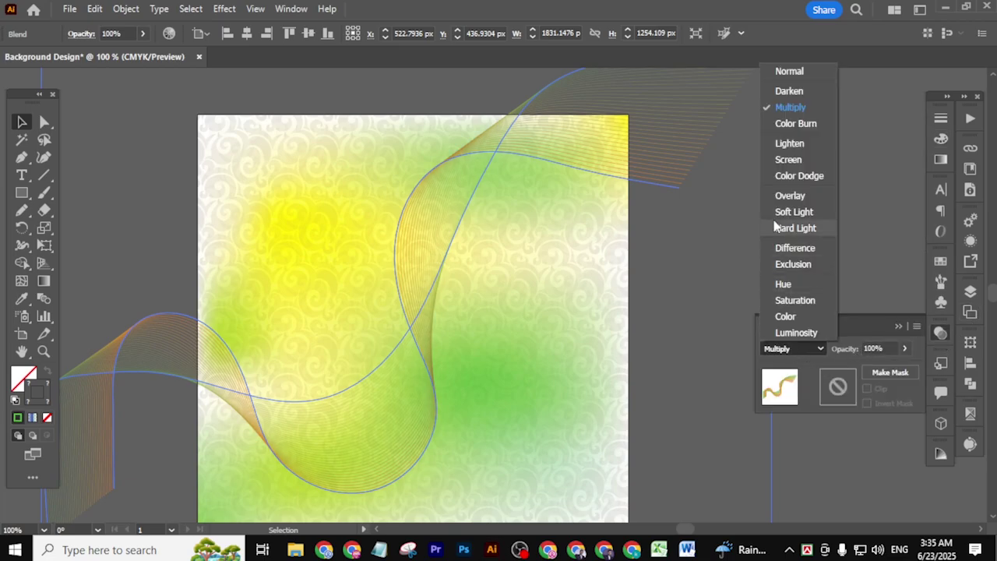
left_click(796, 123)
left_click(685, 422)
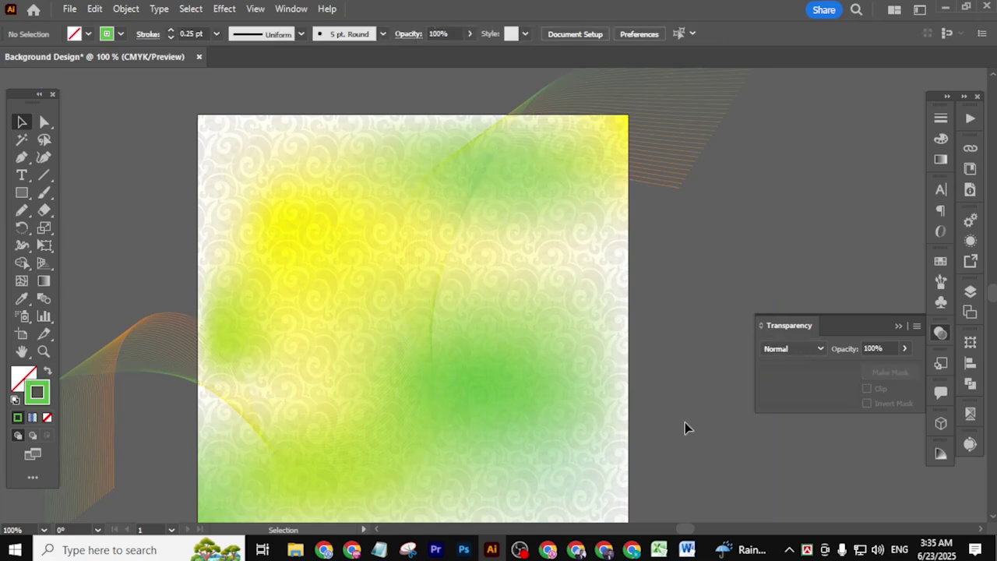
scroll(685, 422, "down", 1)
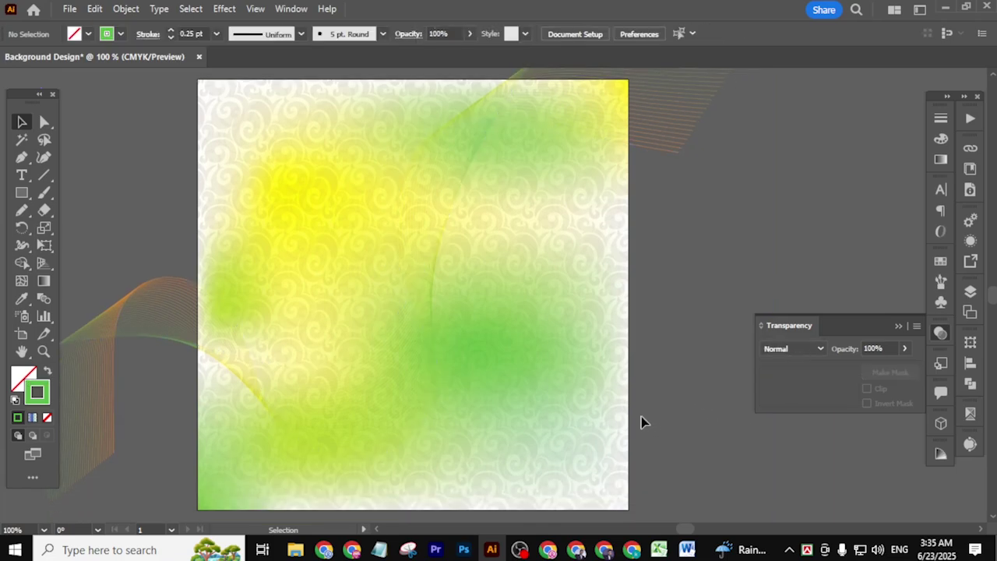
scroll(537, 403, "down", 3)
scroll(533, 401, "up", 3)
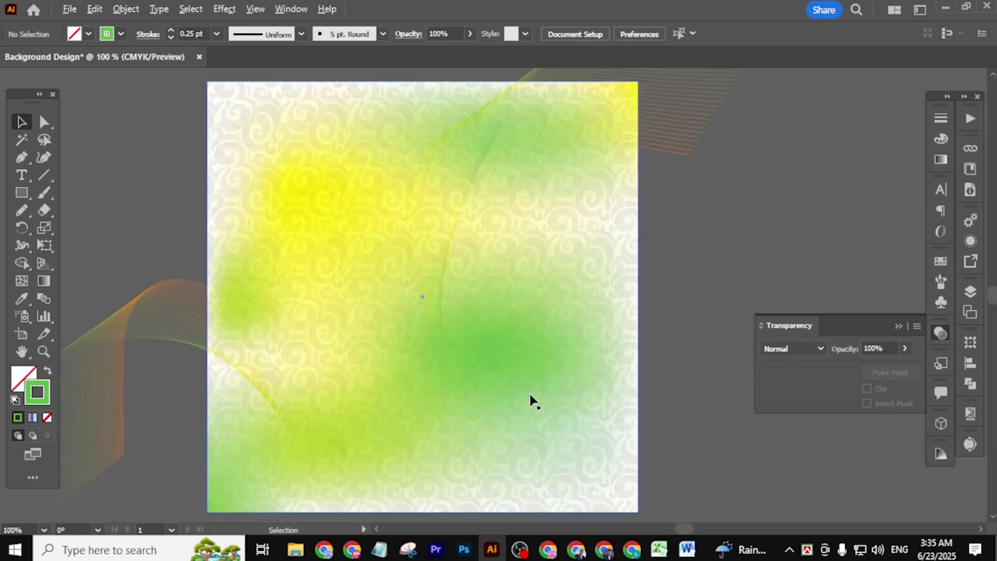
Isolate the line blend, set the wavier curve's stroke to white with all CMYK values at 0, and leave isolation mode
left_click(662, 150)
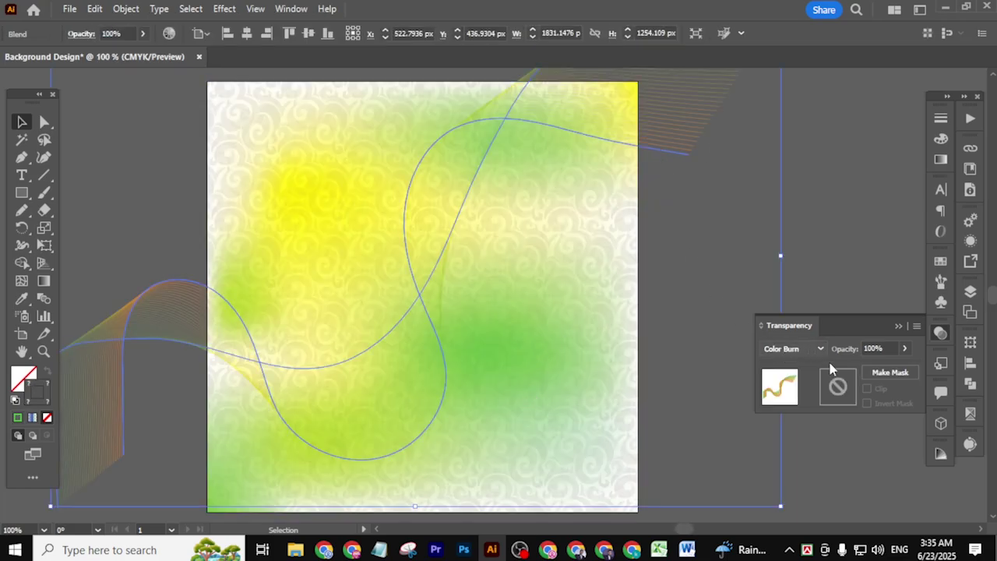
double_click(624, 148)
left_click(623, 149)
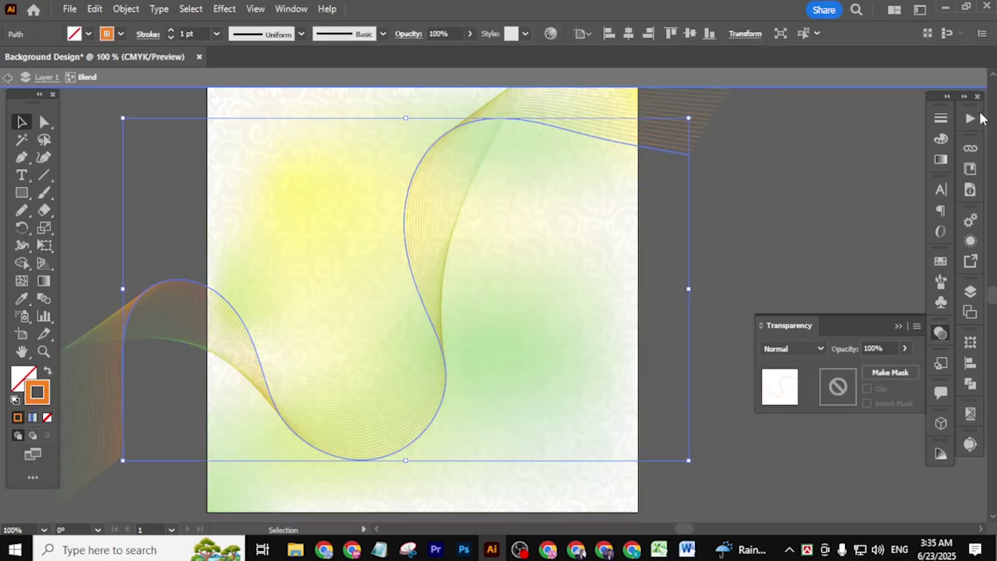
left_click(941, 139)
left_click_drag(819, 160, 801, 155)
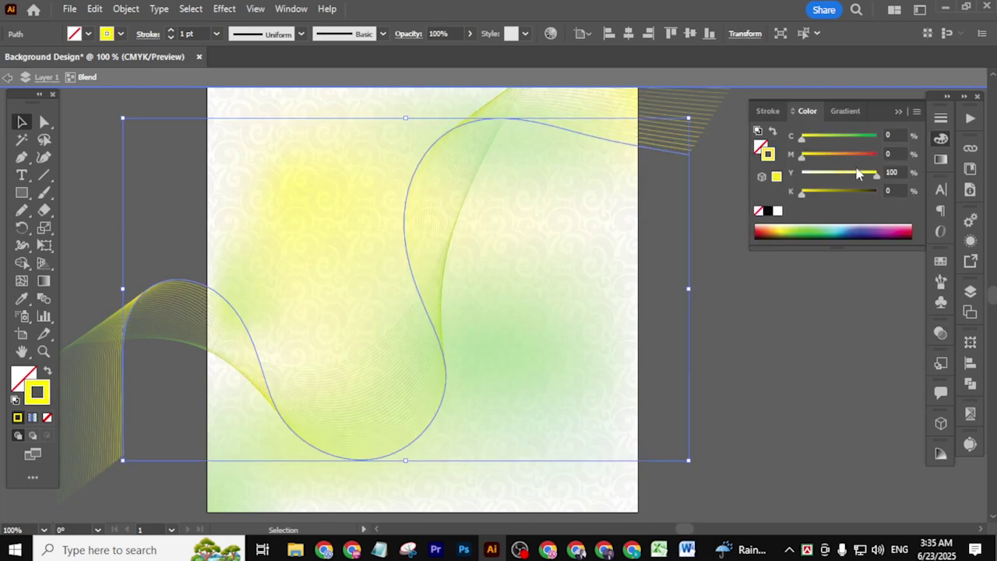
left_click_drag(860, 181, 723, 175)
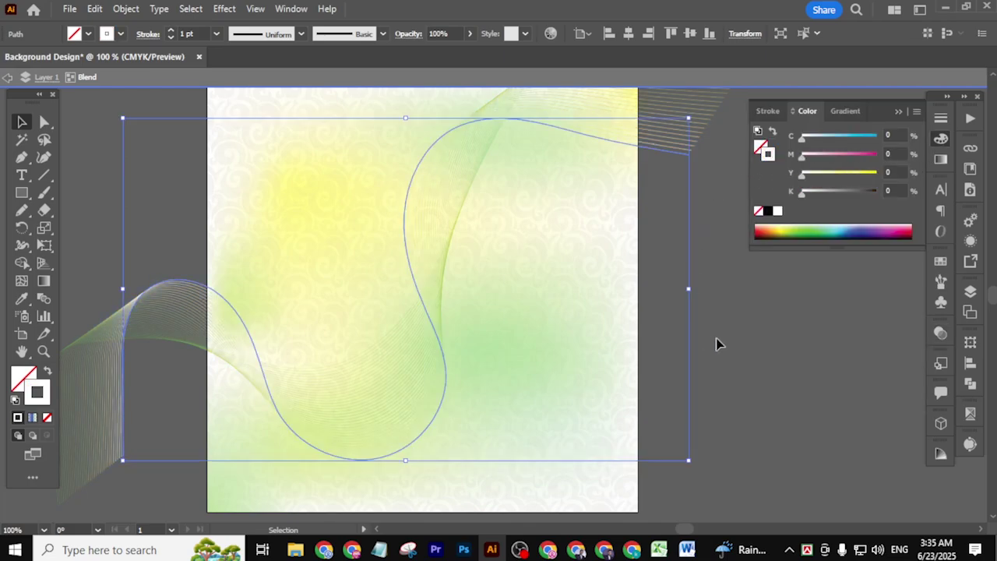
left_click(769, 340)
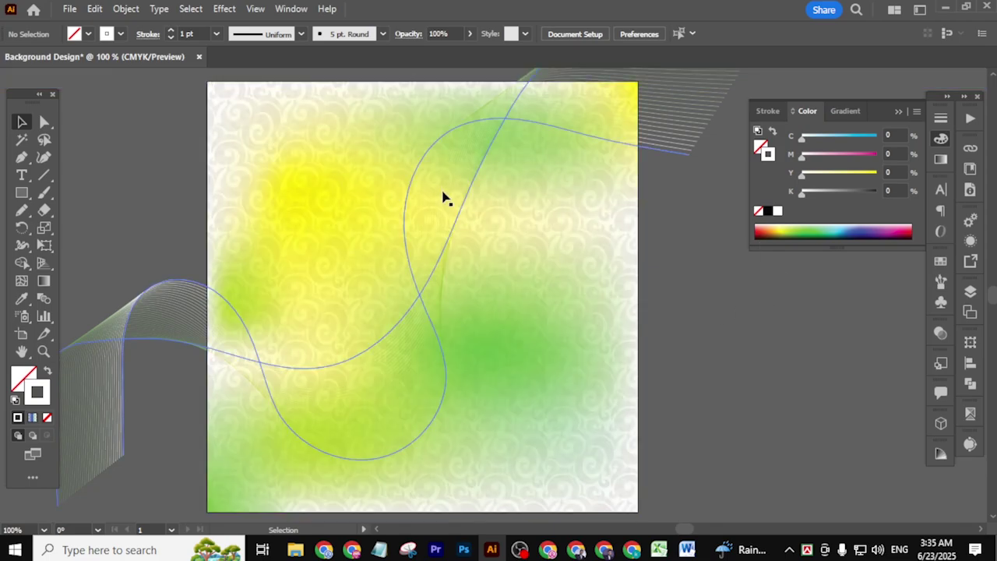
Change the line blend's blending mode to Multiply and deselect it
left_click(443, 195)
left_click(942, 334)
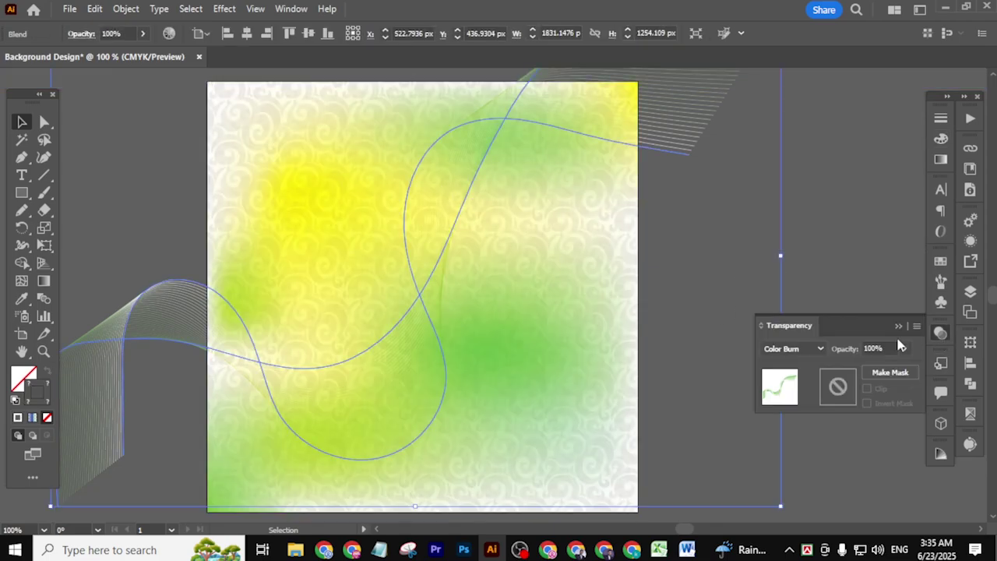
left_click(810, 350)
left_click(791, 108)
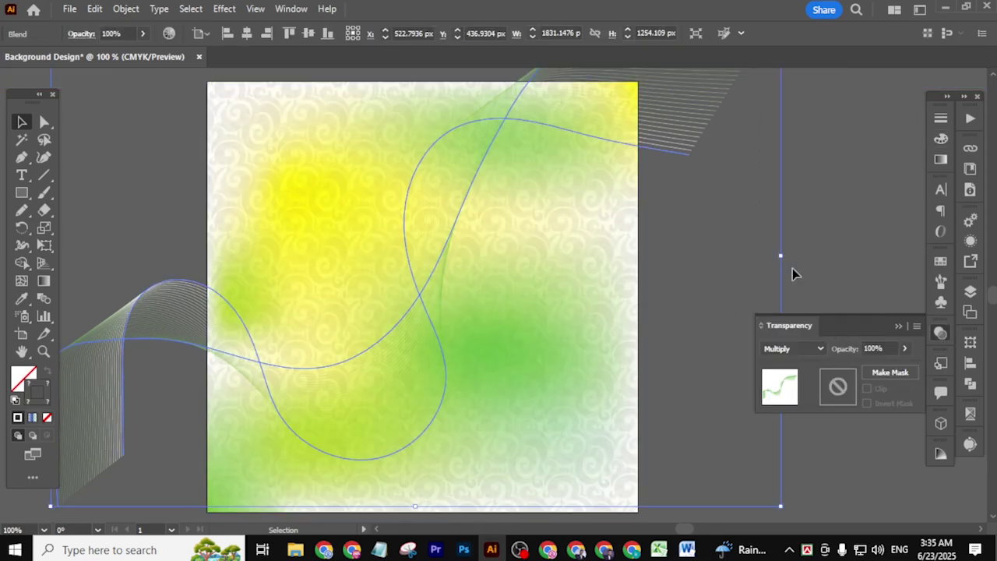
left_click(691, 330)
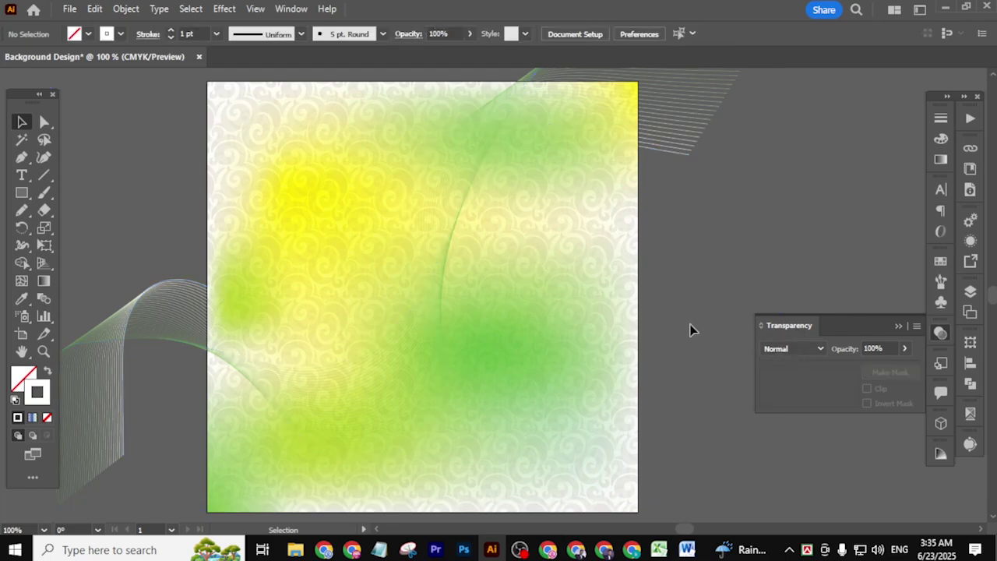
Set the line blend's blending mode back to Normal and deselect it
left_click(683, 146)
left_click(784, 349)
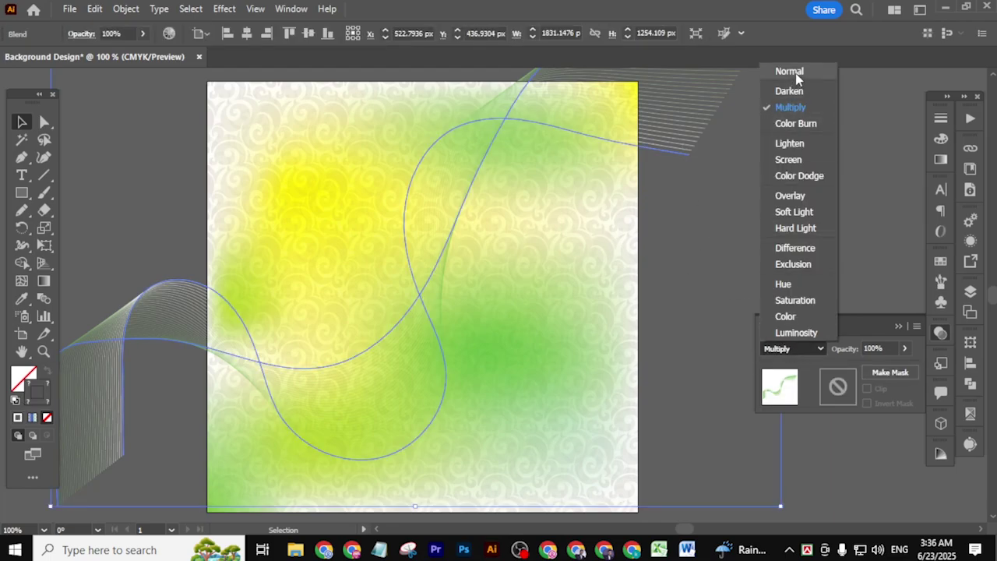
left_click(790, 71)
left_click(731, 280)
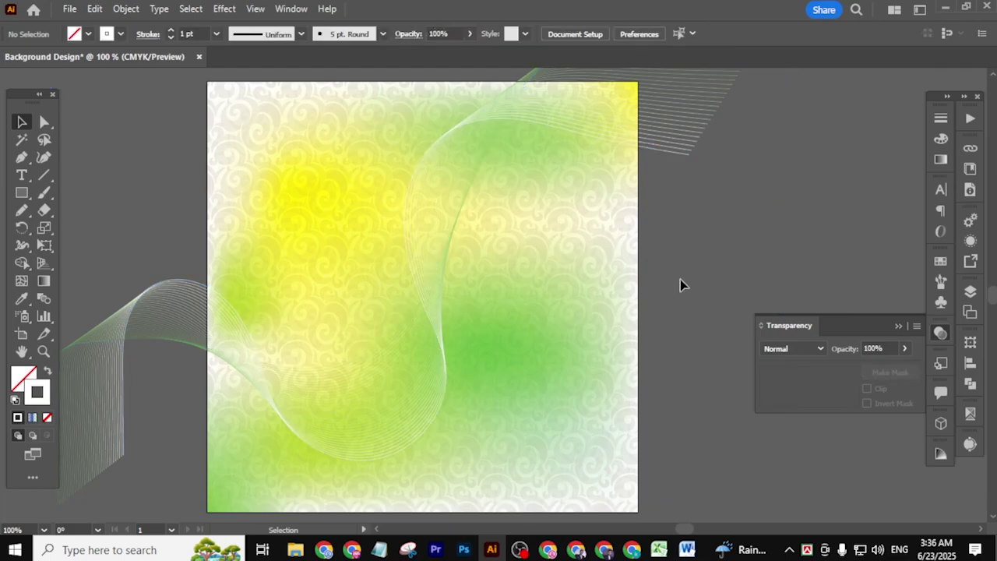
Move the line blend off the artboard onto the empty canvas to its right and deselect it
scroll(652, 293, "down", 3)
scroll(678, 313, "up", 2)
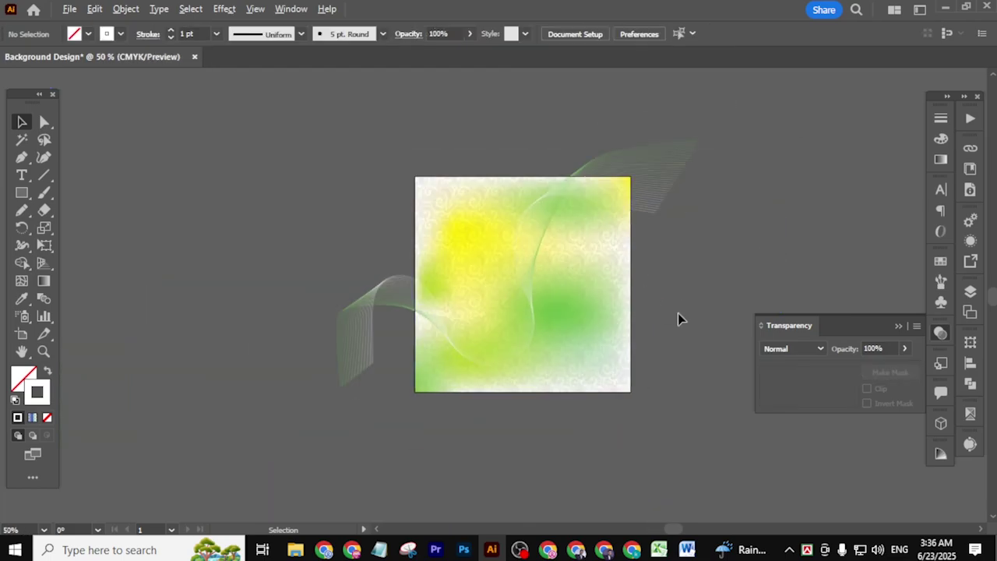
left_click_drag(678, 316, 601, 273)
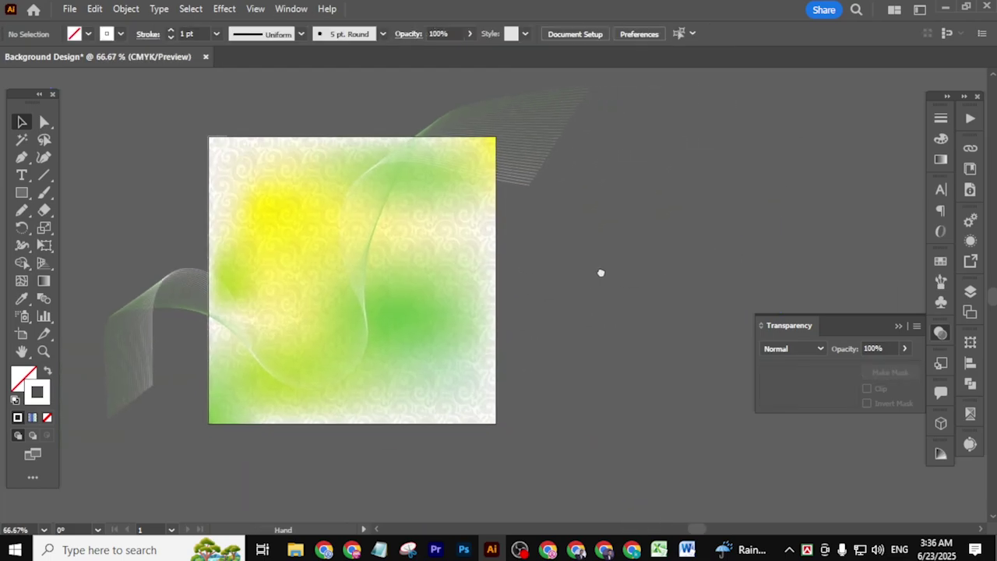
left_click_drag(529, 182, 885, 232)
left_click_drag(722, 288, 866, 218)
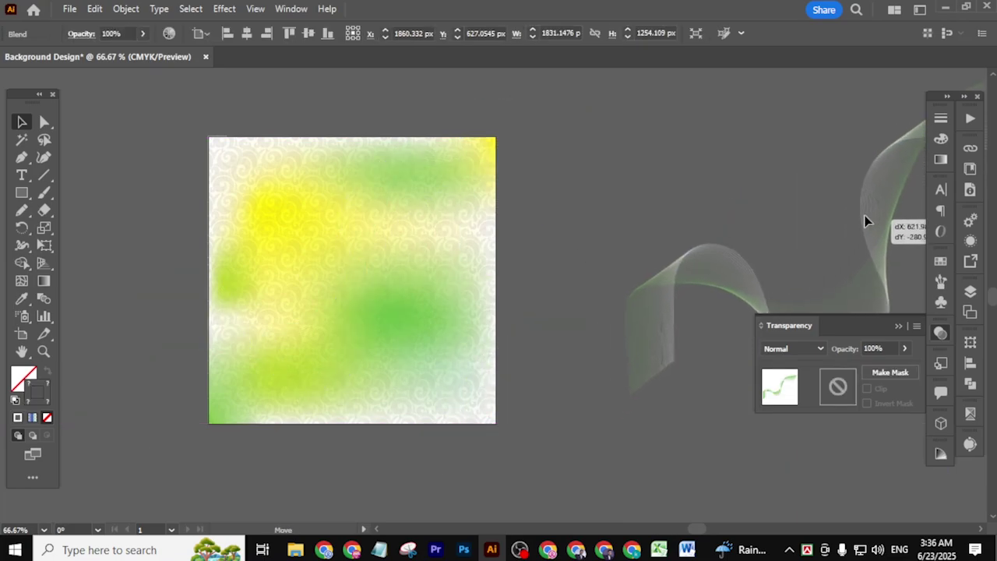
left_click(585, 249)
Draw a freehand Pencil curve from outside the artboard's upper-left edge, diagonally across it, ending beyond its lower-right corner
left_click(22, 211)
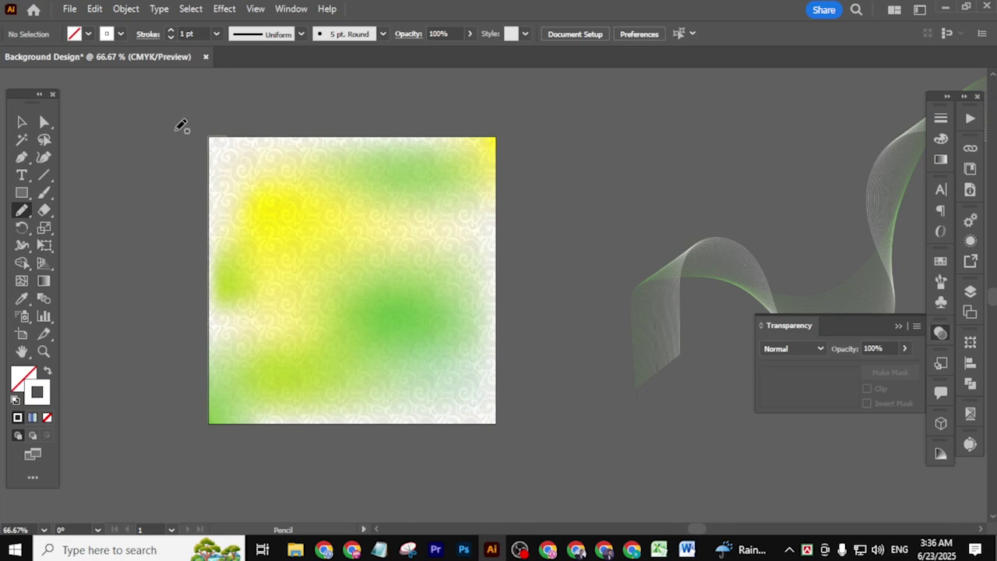
mouse_move(176, 128)
left_mouse_down()
mouse_move(271, 176)
mouse_move(312, 264)
mouse_move(393, 369)
mouse_move(541, 446)
mouse_move(575, 482)
left_mouse_up()
key("ctrl+z")
mouse_move(161, 138)
left_mouse_down()
mouse_move(187, 195)
mouse_move(228, 213)
left_mouse_up()
mouse_move(372, 357)
left_mouse_down()
mouse_move(438, 382)
mouse_move(527, 429)
mouse_move(550, 464)
left_mouse_up()
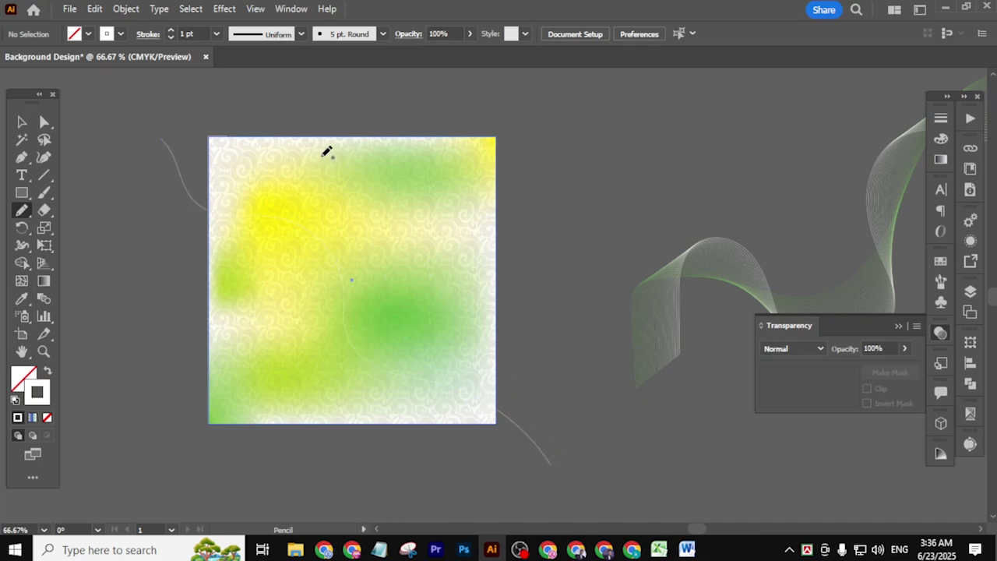
Draw a second freehand Pencil curve from above the artboard's upper-left corner, crossing the first curve and ending below the bottom edge
mouse_move(250, 122)
left_mouse_down()
mouse_move(296, 179)
mouse_move(316, 227)
left_mouse_up()
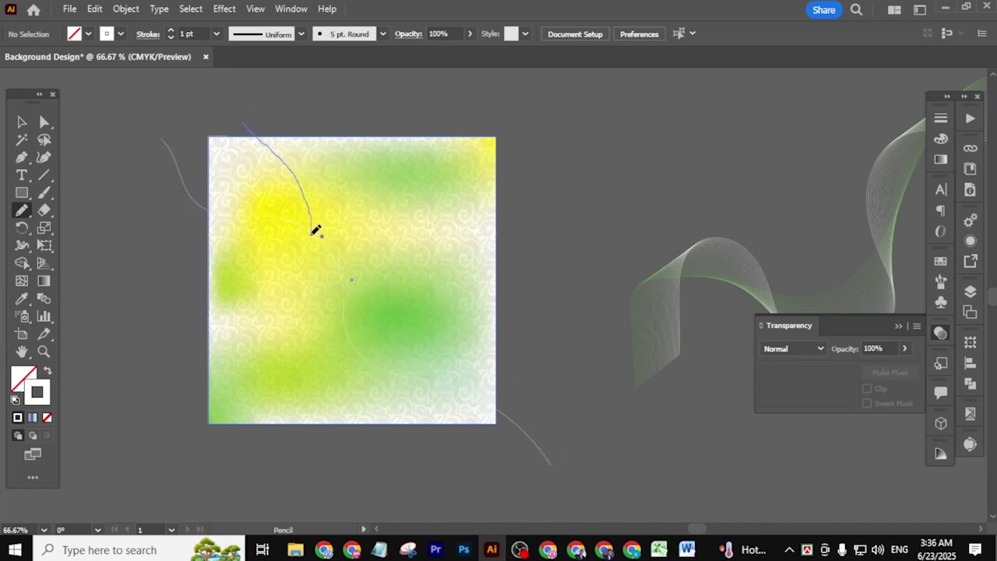
left_click_drag(308, 343, 310, 340)
key("ctrl+z")
mouse_move(216, 113)
left_mouse_down()
mouse_move(240, 127)
mouse_move(269, 210)
left_mouse_up()
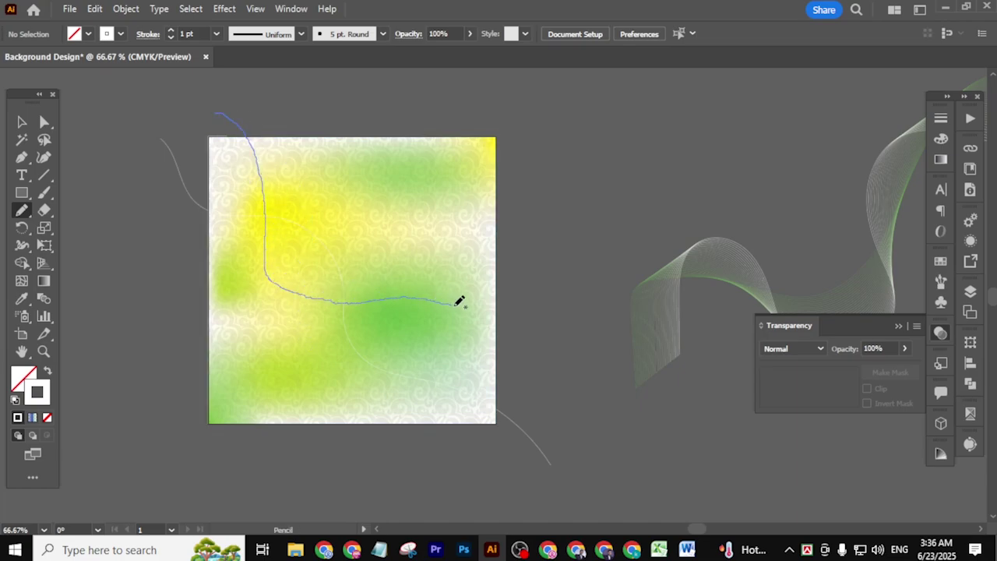
left_click_drag(464, 375, 422, 493)
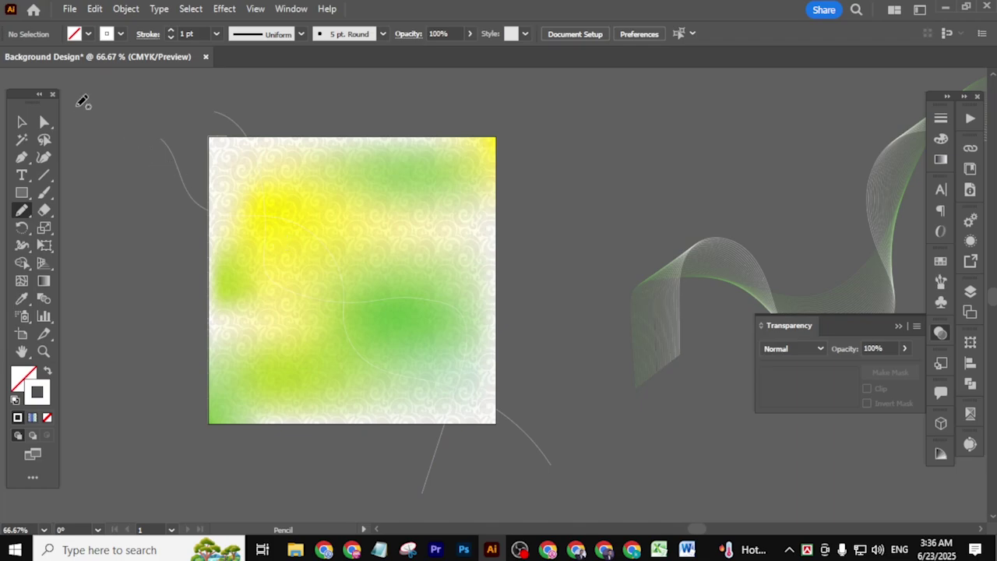
Select both crossing Pencil curves on the artboard and make a blend from them
left_click(22, 122)
left_click_drag(276, 100, 278, 112)
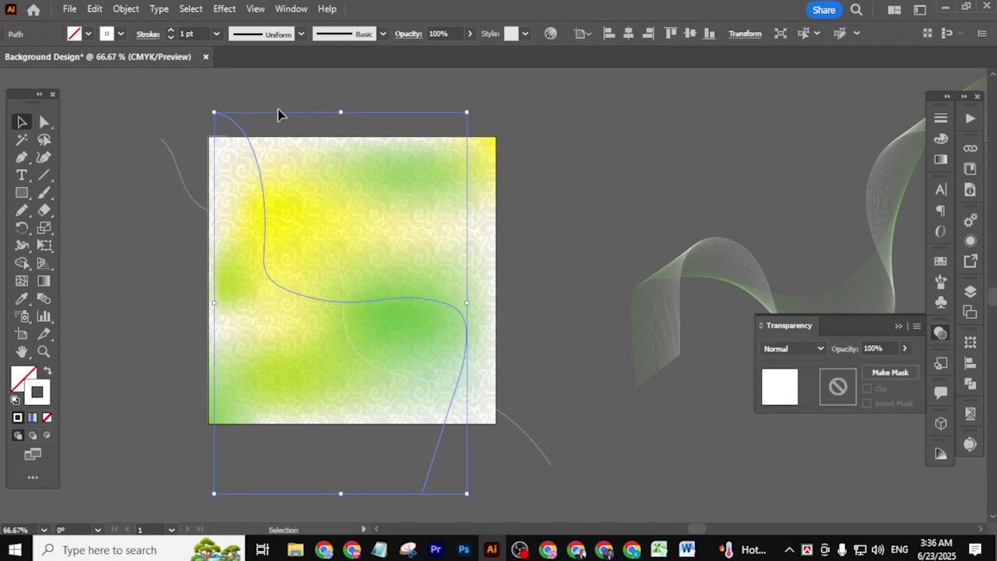
left_click(174, 158, "shift")
left_click(120, 10)
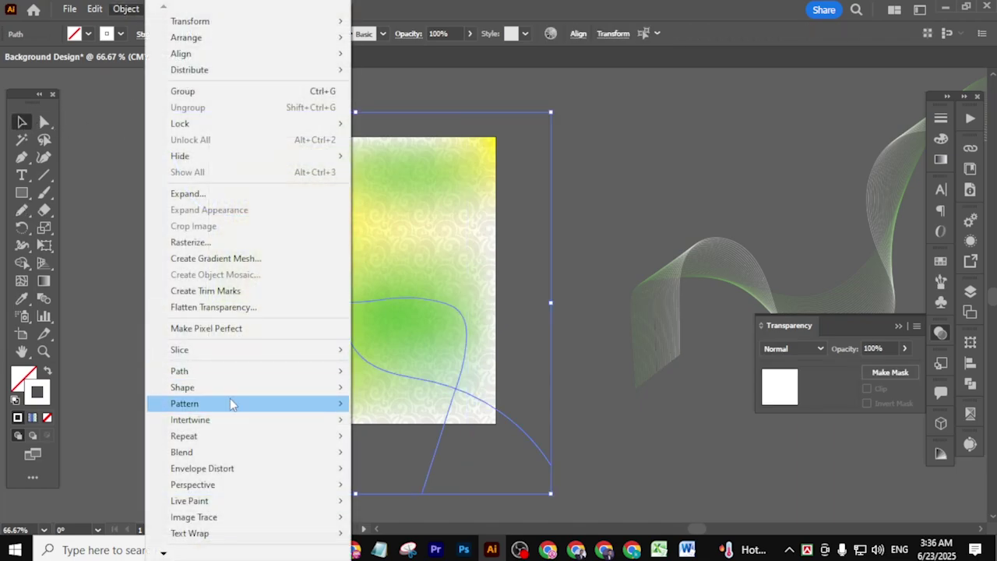
mouse_move(206, 461)
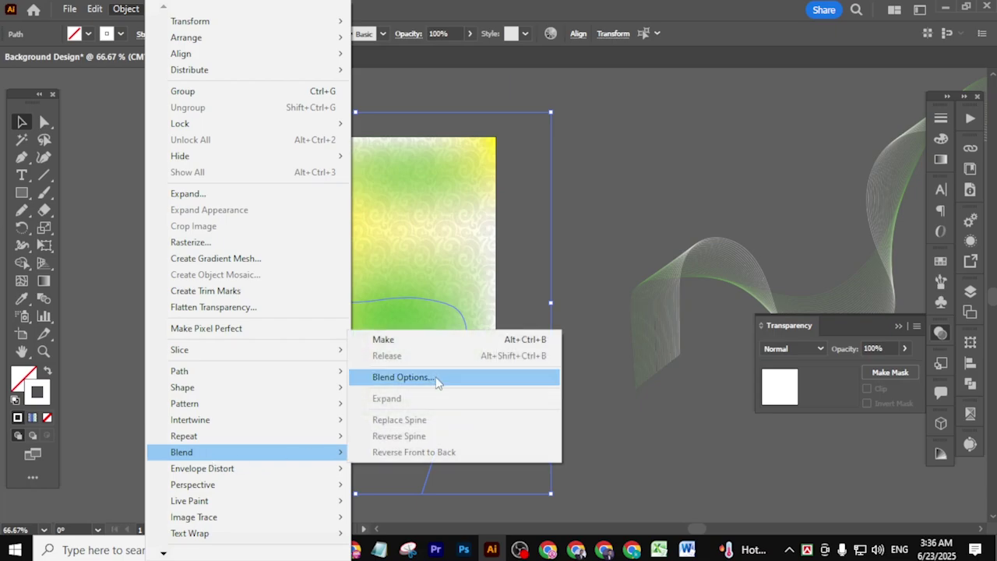
left_click(407, 338)
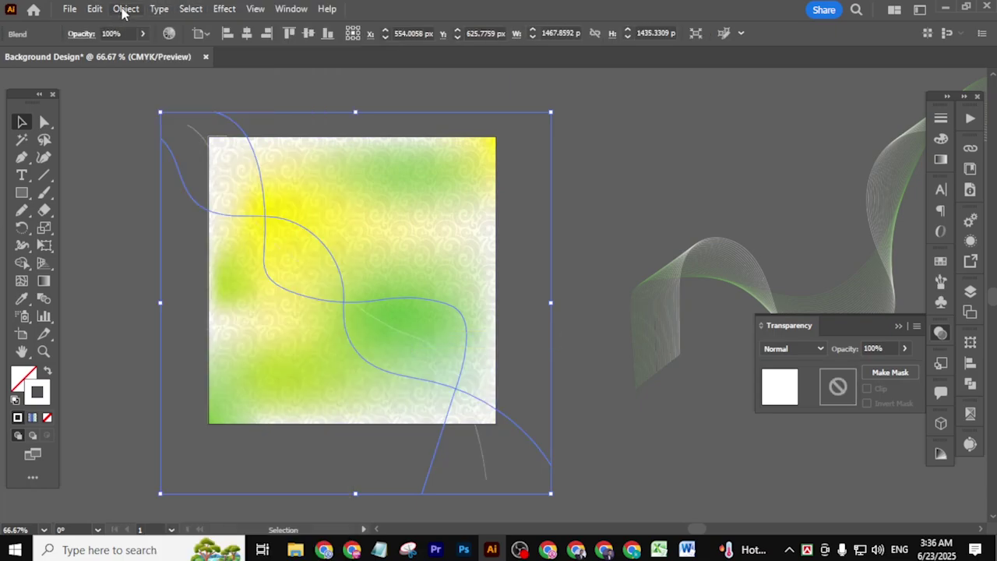
Set the new blend's spacing to Specified Steps with 29 steps, apply it and deselect the blend
left_click(120, 9)
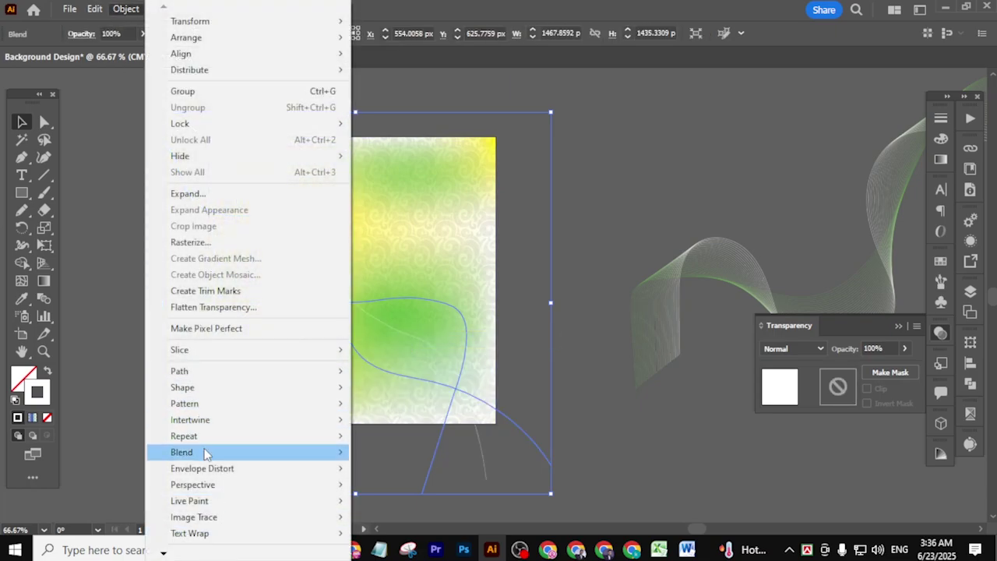
mouse_move(204, 448)
left_click(390, 379)
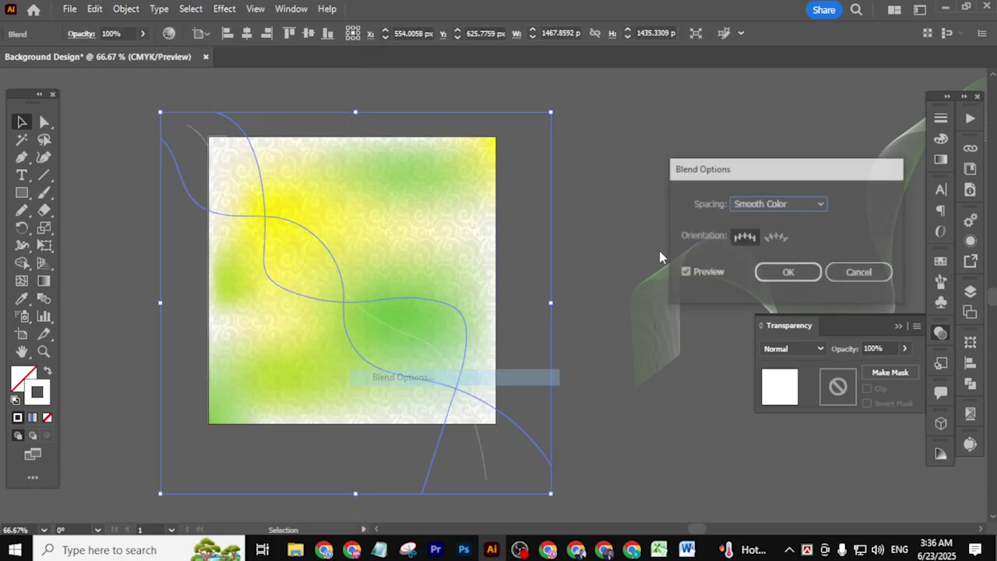
left_click(819, 204)
left_click(802, 232)
key("Up")
key("Up")
key("Up")
key("Up")
key("Up")
key("Up")
key("Up")
key("Up")
key("Up")
key("Up")
key("Up")
key("Up")
key("Up")
key("Up")
key("Up")
key("Up")
key("Up")
key("Up")
key("Up")
key("Up")
key("Up")
key("Up")
key("Up")
key("Up")
key("Up")
key("Up")
key("Up")
key("Up")
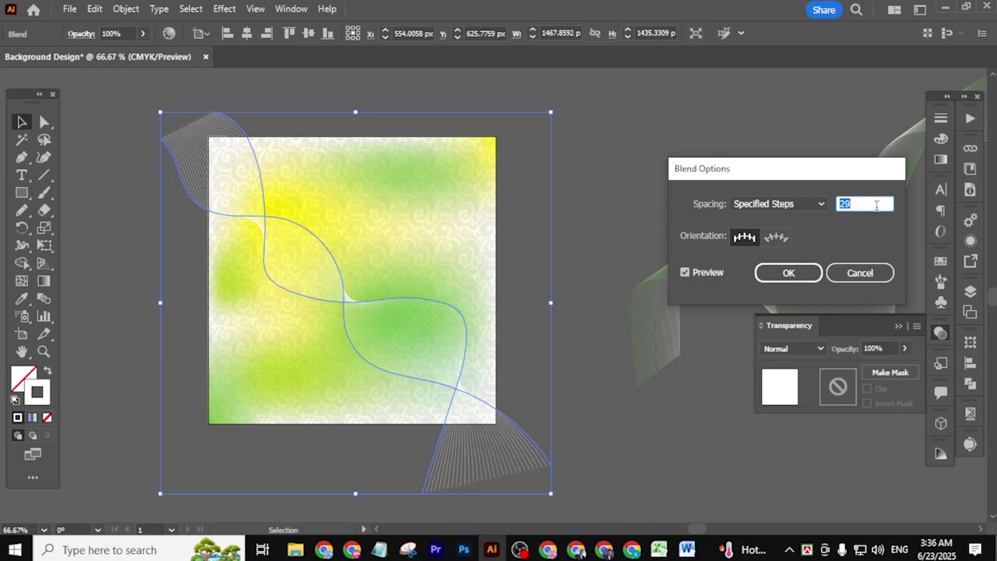
left_click(787, 276)
left_click(609, 181)
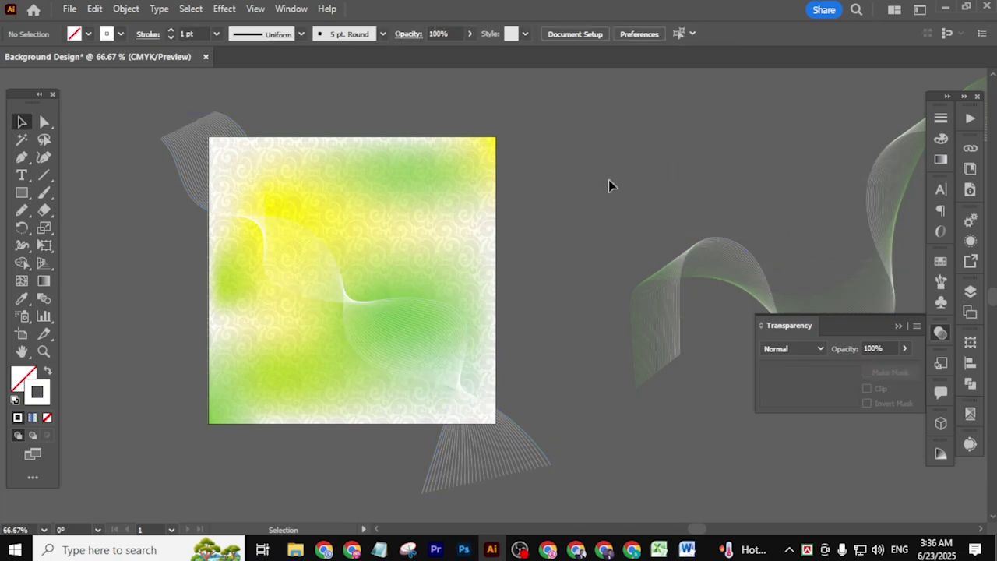
Move the diagonal line blend off the artboard, about 1430 px left and 148 px down, and deselect it
scroll(366, 356, "up", 2)
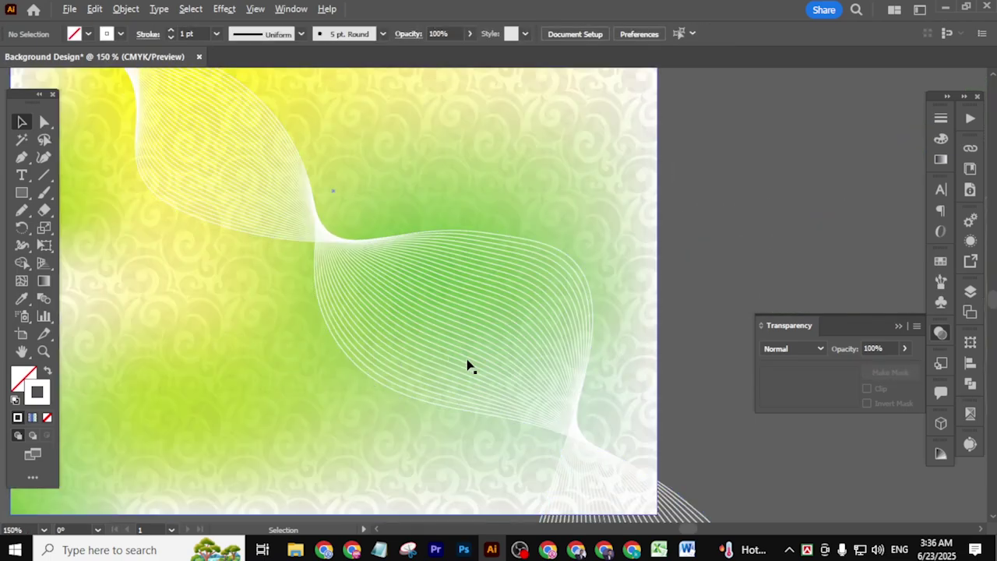
scroll(467, 366, "down", 2)
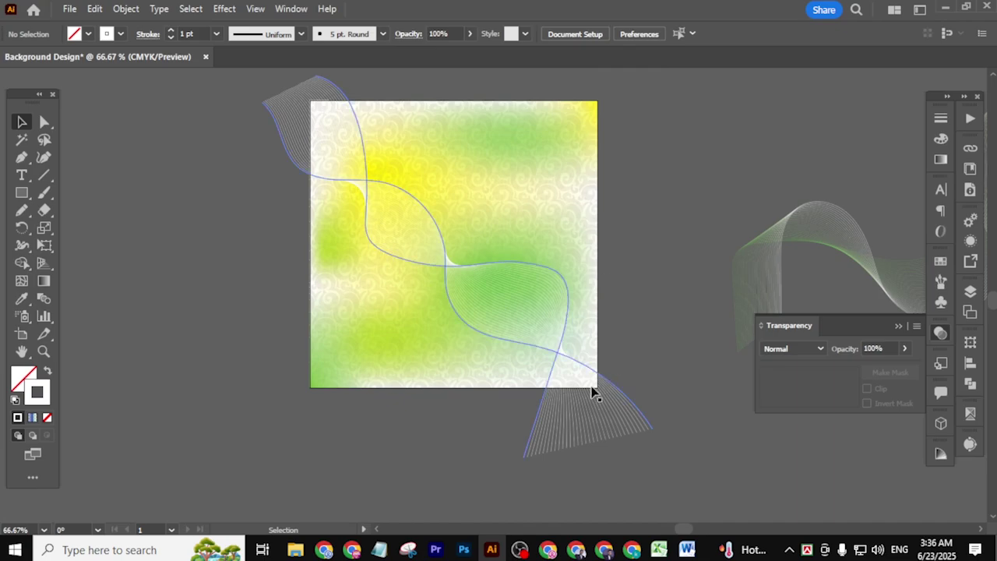
left_click(602, 422)
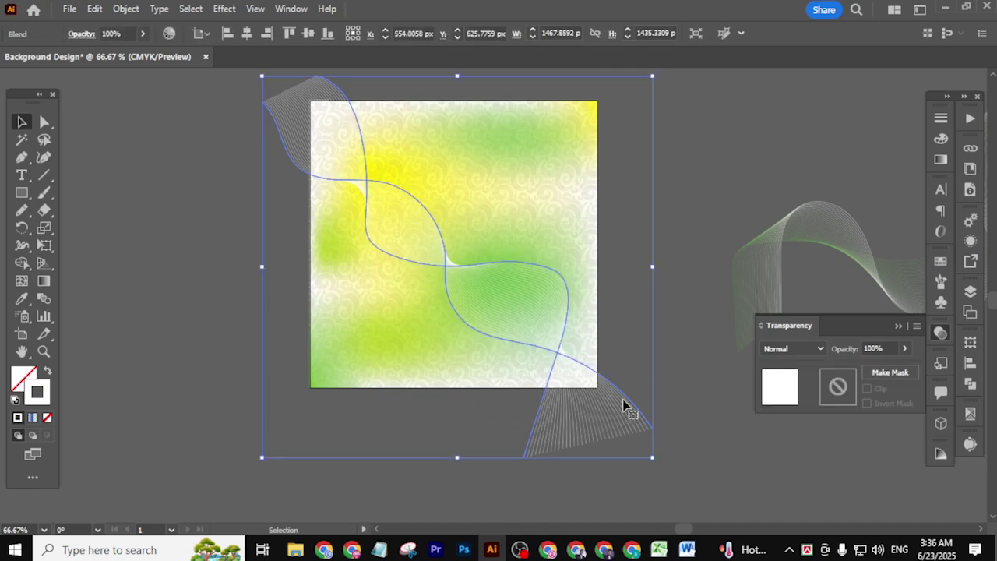
left_click(730, 403)
left_click_drag(639, 410, 251, 448)
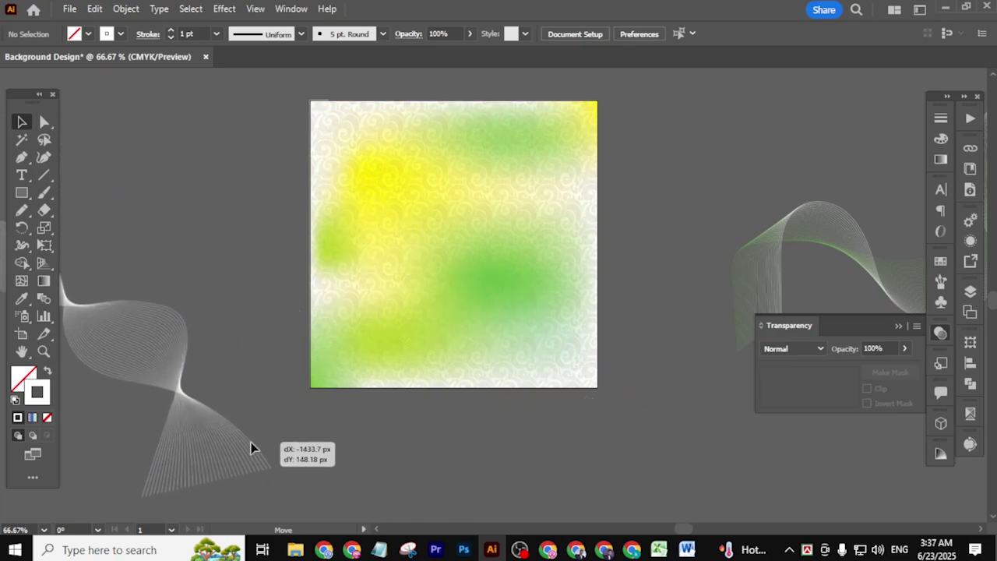
left_click_drag(251, 448, 252, 449)
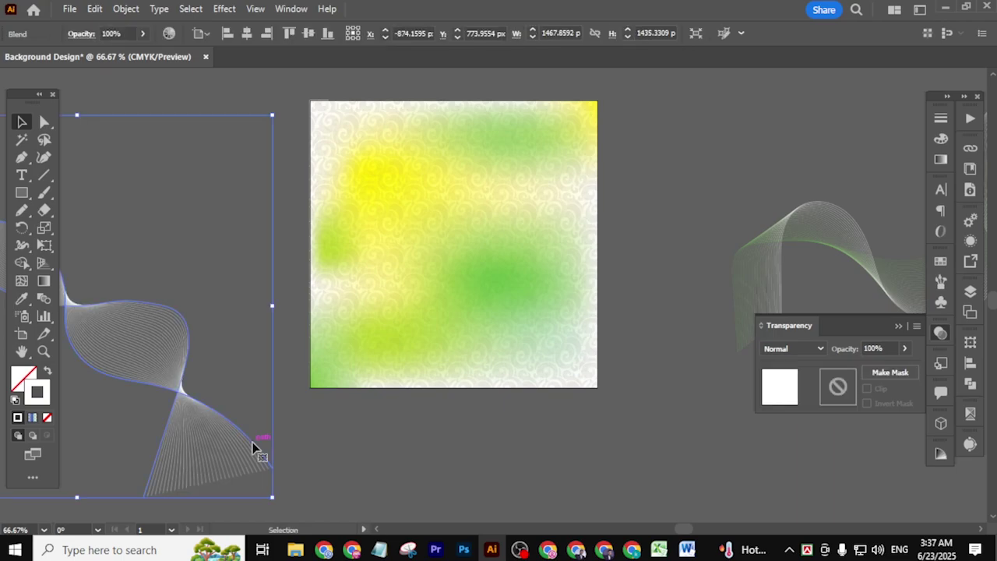
left_click(234, 245)
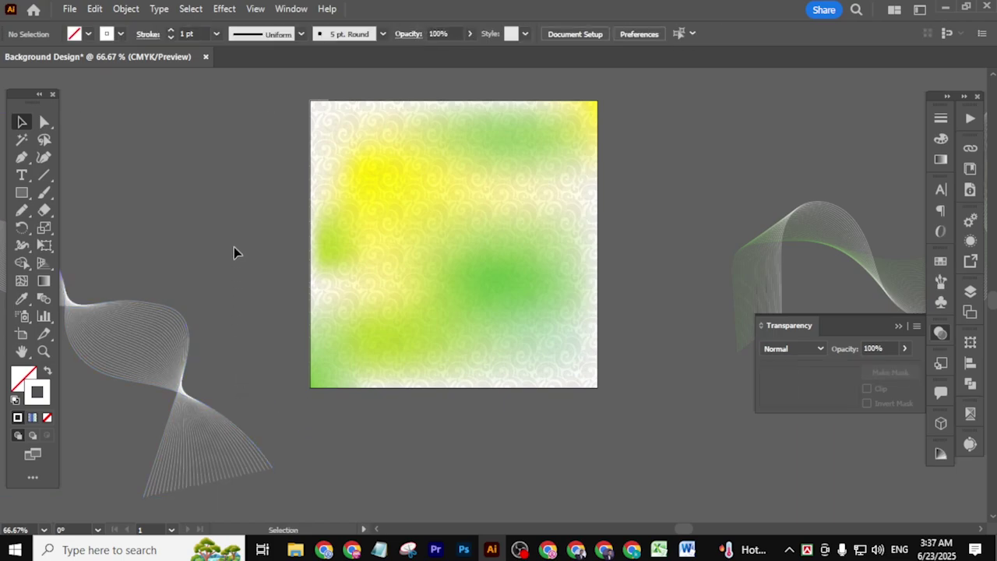
Draw a freehand Pencil curve from outside the artboard's lower-left corner, waving along the bottom edge and rising beyond the upper-right corner
left_click(22, 211)
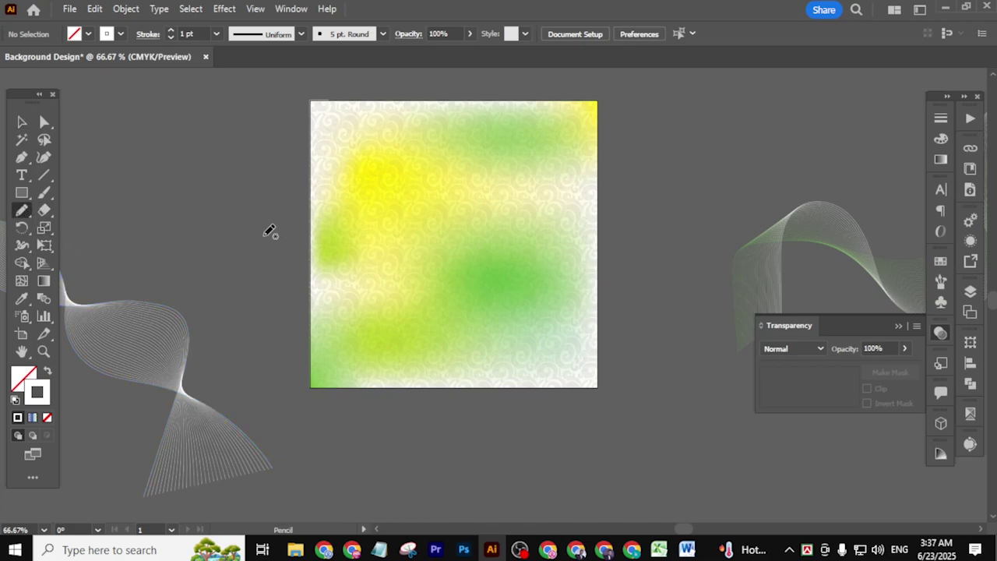
mouse_move(279, 389)
left_mouse_down()
mouse_move(306, 343)
mouse_move(393, 358)
mouse_move(438, 386)
mouse_move(492, 378)
mouse_move(640, 193)
mouse_move(754, 79)
left_mouse_up()
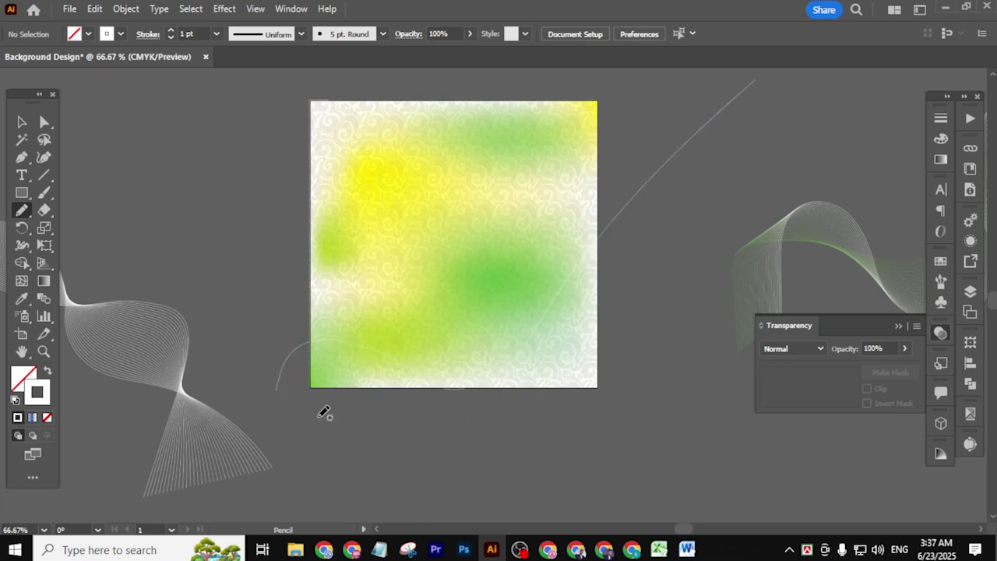
Draw a second Pencil curve from left of the artboard, dipping twice below it, looping past its right edge and ending above its upper-right corner
mouse_move(367, 320)
left_mouse_down()
mouse_move(452, 344)
mouse_move(540, 405)
mouse_move(588, 373)
mouse_move(561, 241)
mouse_move(579, 165)
mouse_move(688, 70)
left_mouse_up()
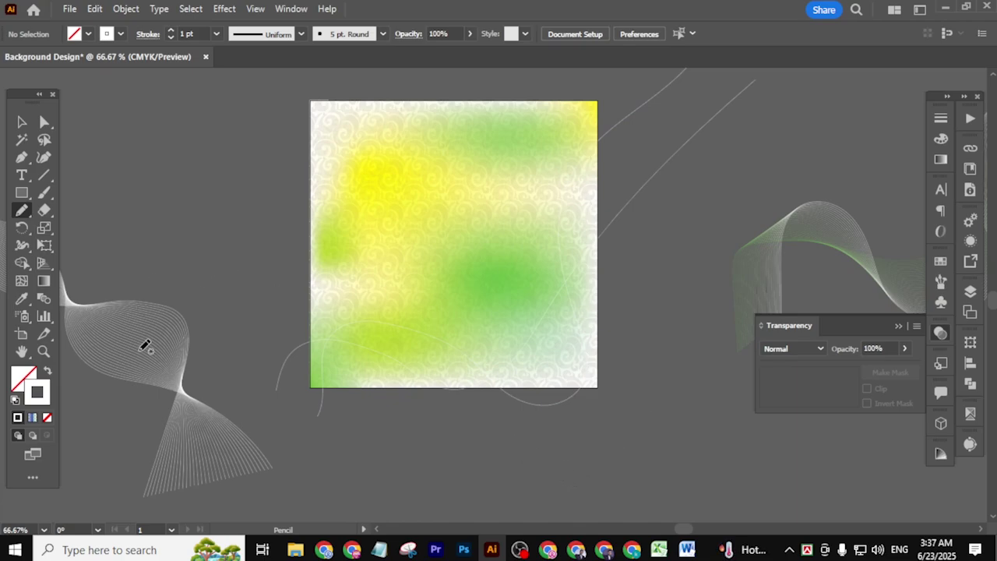
key("ctrl+z")
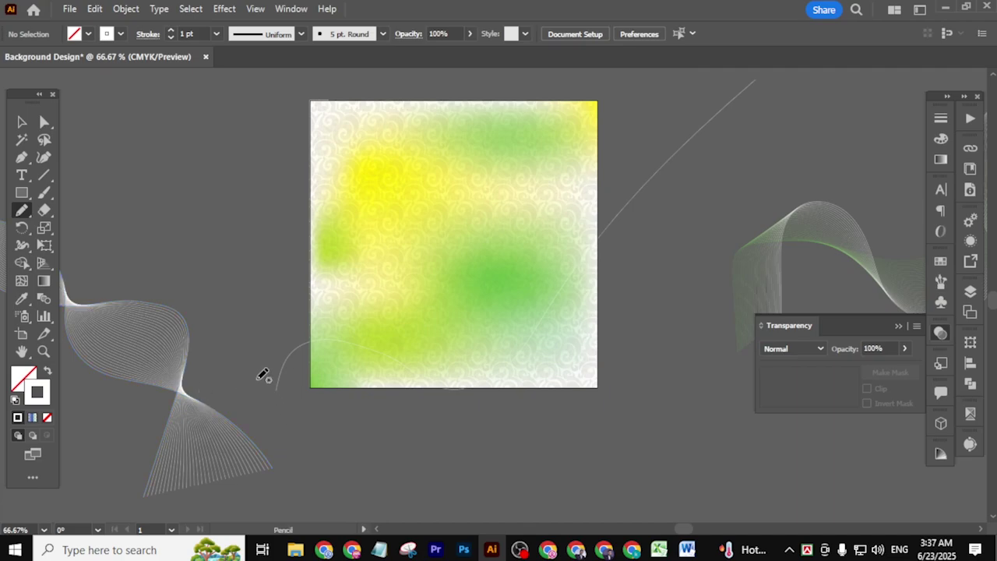
mouse_move(254, 313)
left_mouse_down()
mouse_move(327, 414)
mouse_move(376, 416)
mouse_move(427, 332)
mouse_move(525, 383)
mouse_move(664, 399)
mouse_move(624, 283)
mouse_move(551, 148)
mouse_move(616, 83)
mouse_move(659, 58)
left_mouse_up()
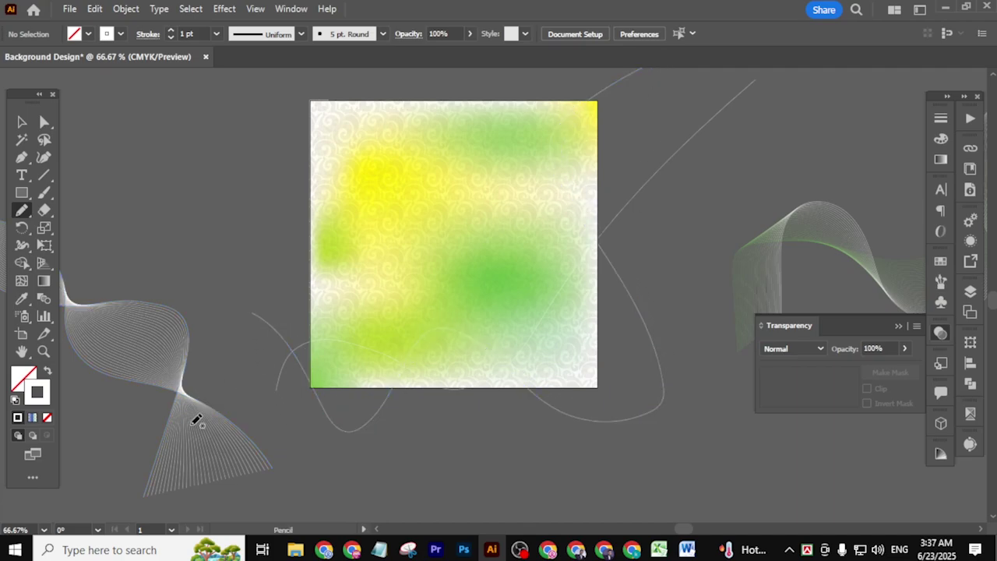
Select the two newly drawn Pencil curves together and make a blend from them
left_click(22, 122)
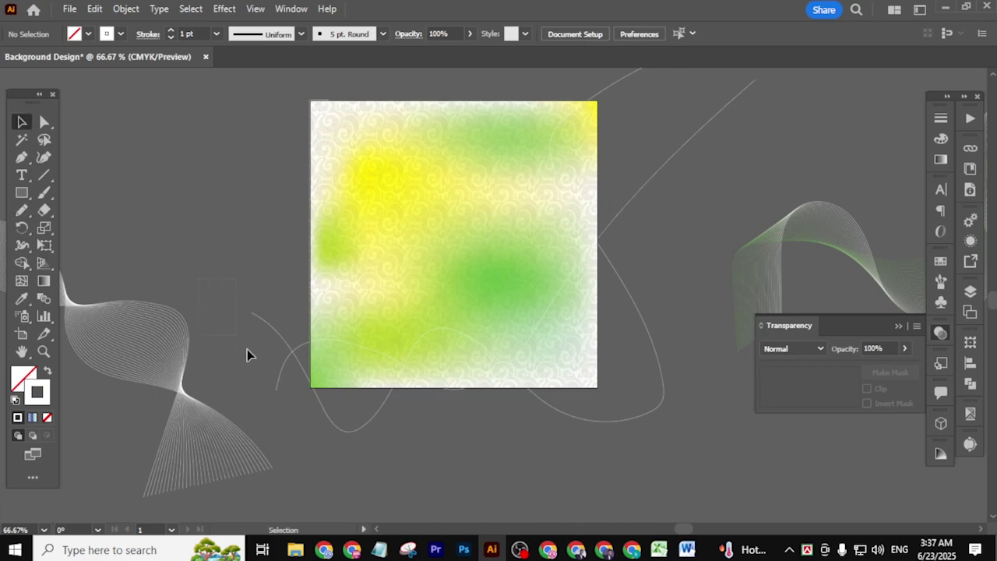
left_click(303, 414)
left_click(254, 252)
left_click(286, 384)
left_click(125, 8)
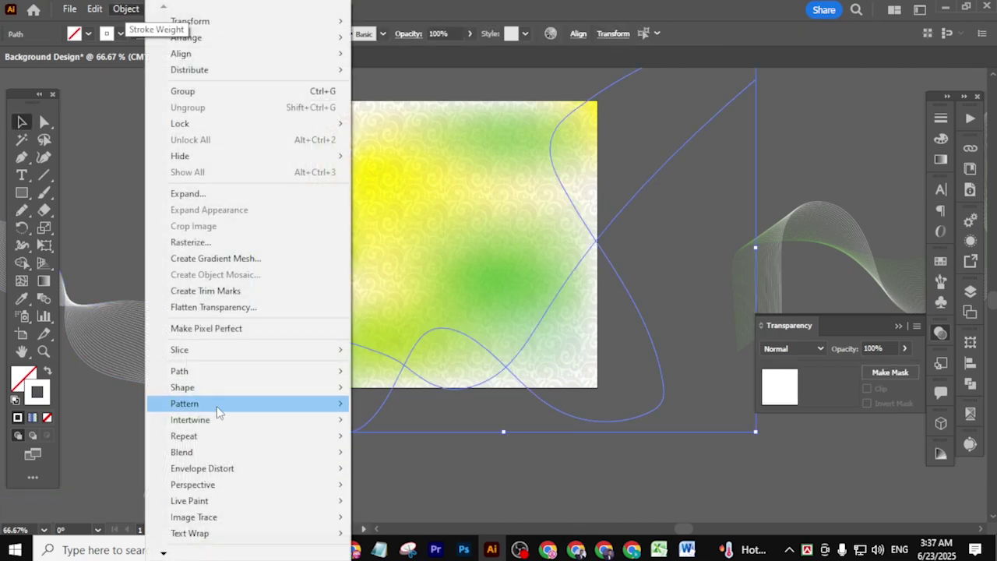
mouse_move(305, 462)
left_click(417, 343)
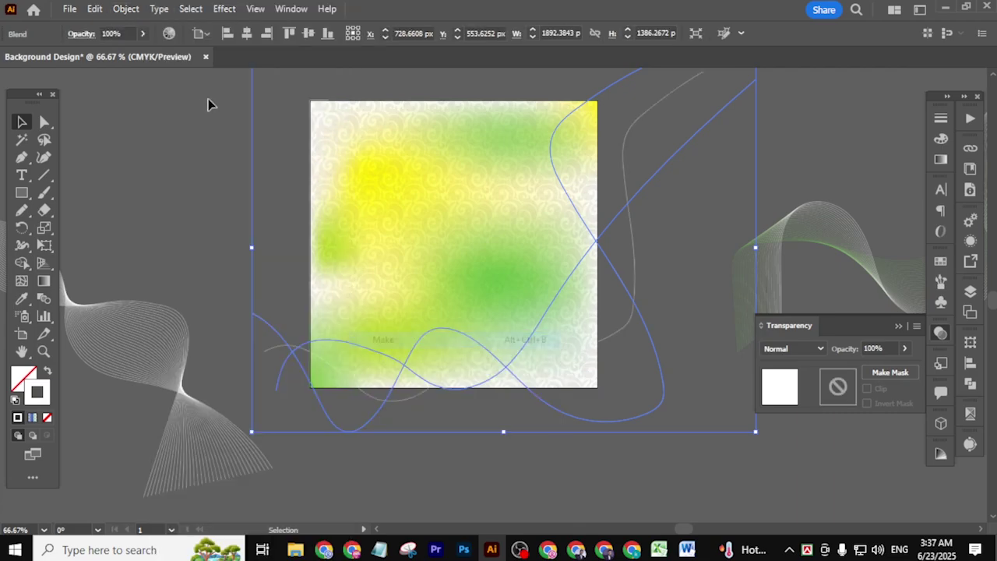
Set the new curve blend's spacing to Specified Steps with 30 steps, apply it and deselect the blend
left_click(127, 9)
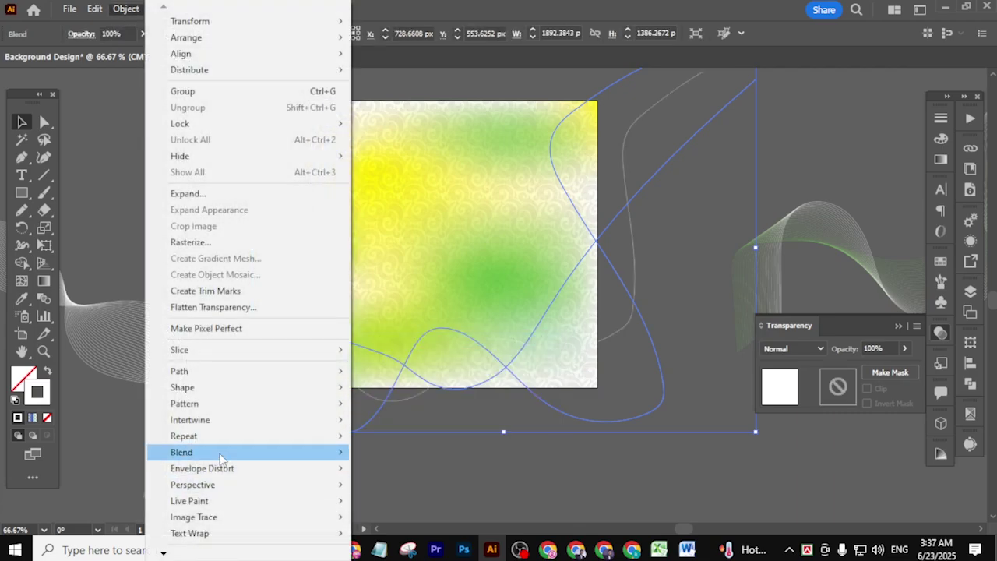
mouse_move(269, 456)
left_click(411, 379)
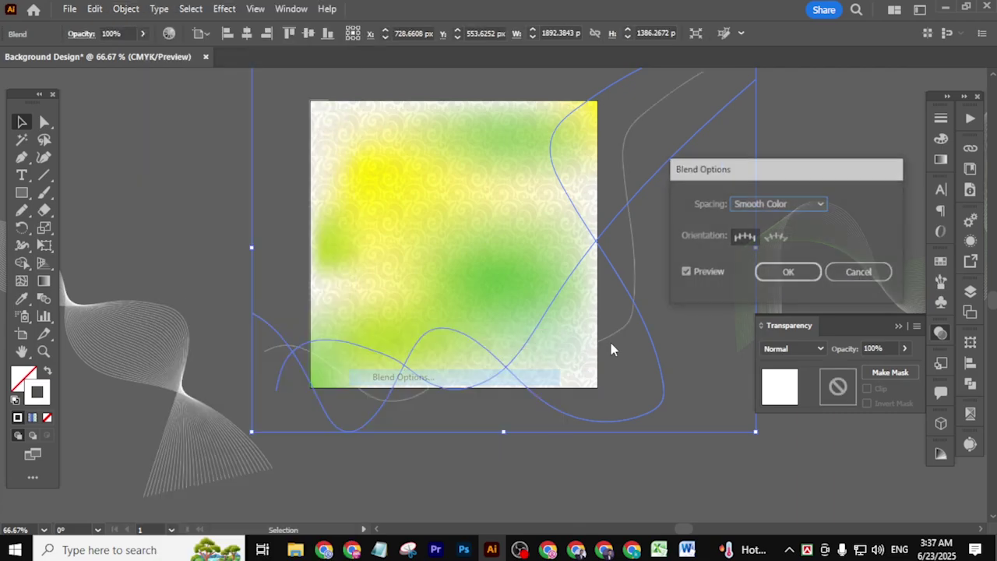
left_click(817, 204)
left_click(808, 234)
double_click(865, 201)
key("Up")
key("Up")
key("Up")
key("Up")
key("Up")
key("Up")
key("Up")
key("Up")
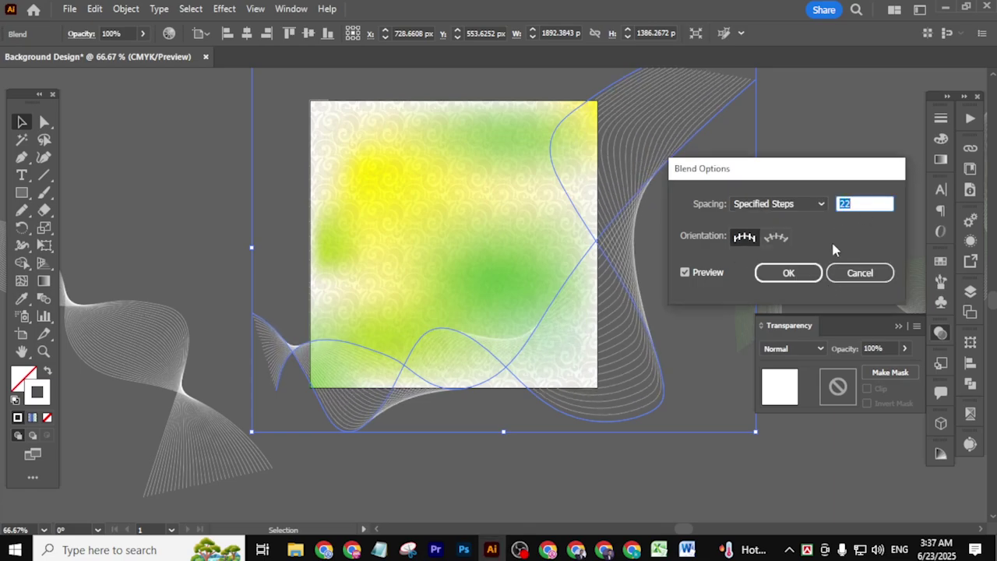
key("Up")
key("Up")
key("Up")
key("Up")
key("Up")
key("Up")
key("Up")
key("Up")
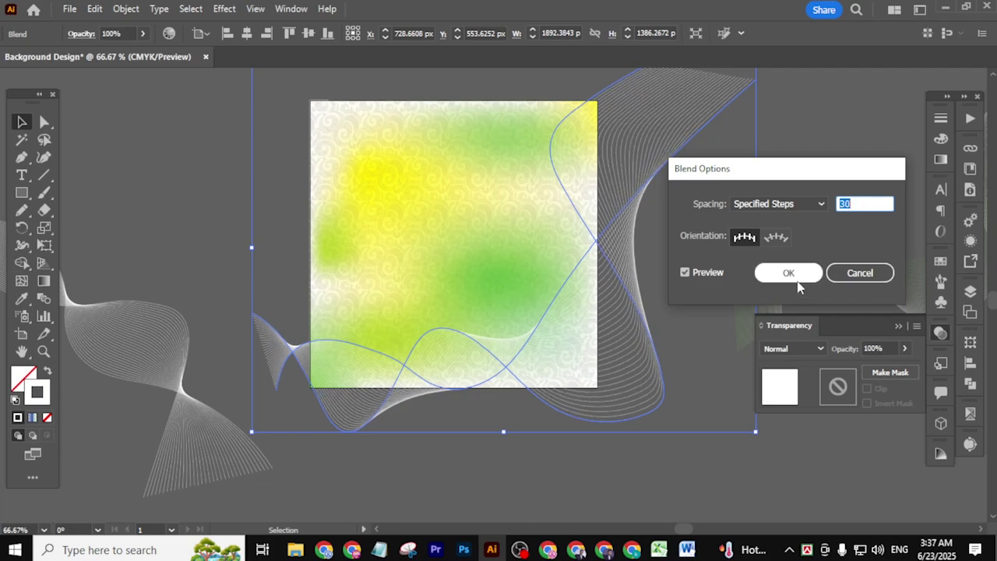
left_click(797, 274)
left_click(611, 362)
Delete the two line blends parked on the canvas to either side of the artboard
scroll(545, 390, "down", 2)
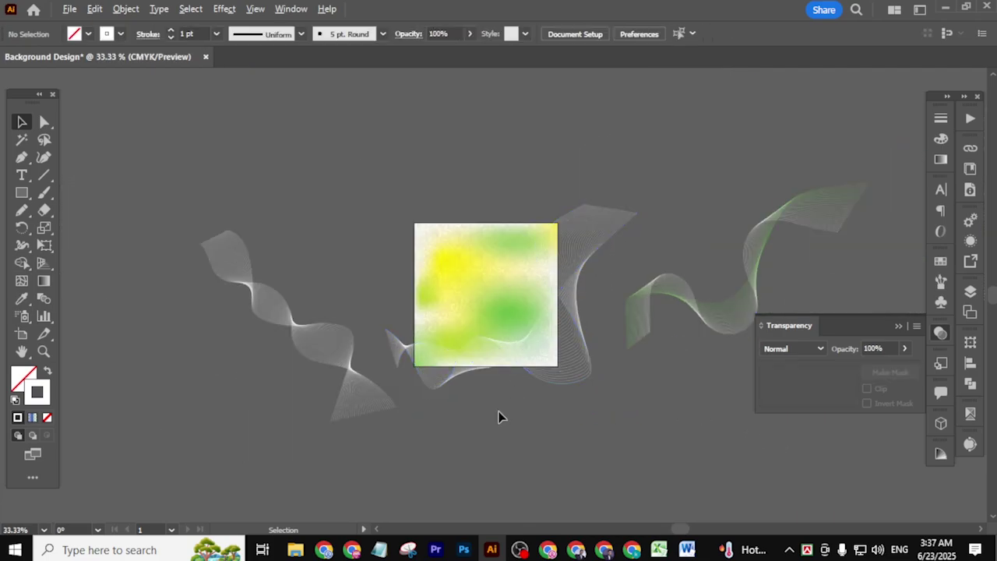
left_click(348, 370)
key("Delete")
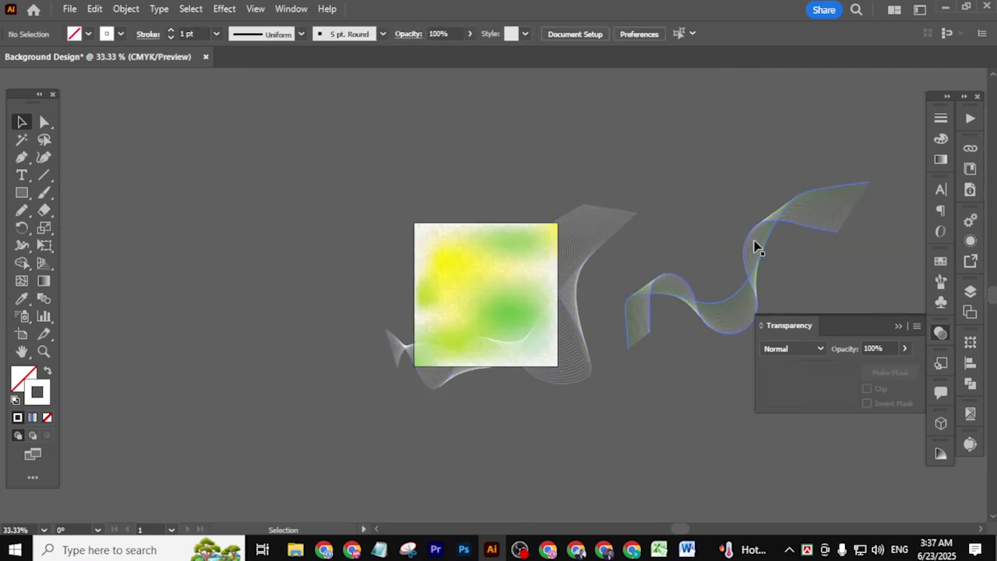
left_click(755, 242)
key("Delete")
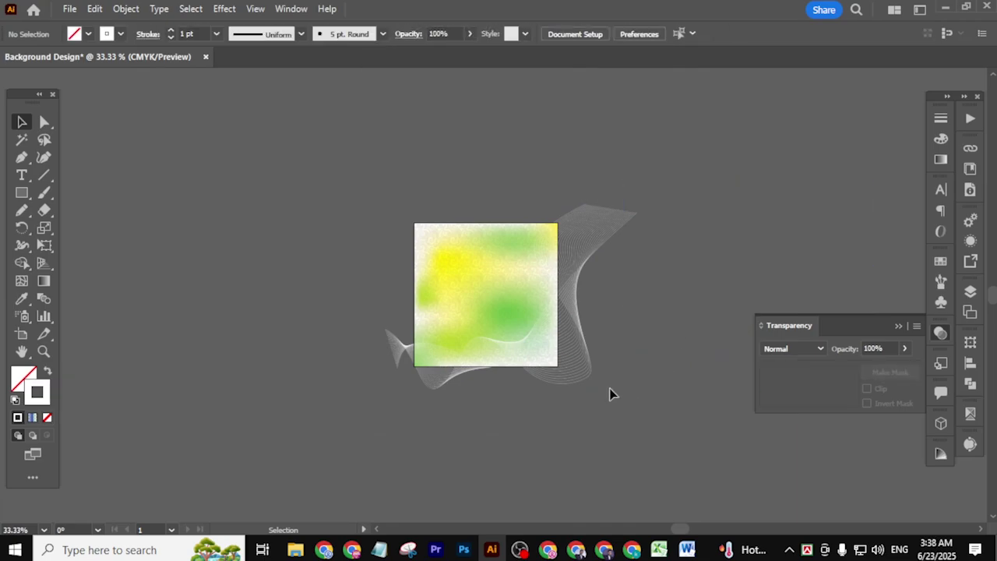
Move the remaining line blend about 204 px left and 33 px up so it sweeps across the artboard
scroll(527, 361, "up", 2)
left_click_drag(690, 283, 529, 350)
left_click(585, 356)
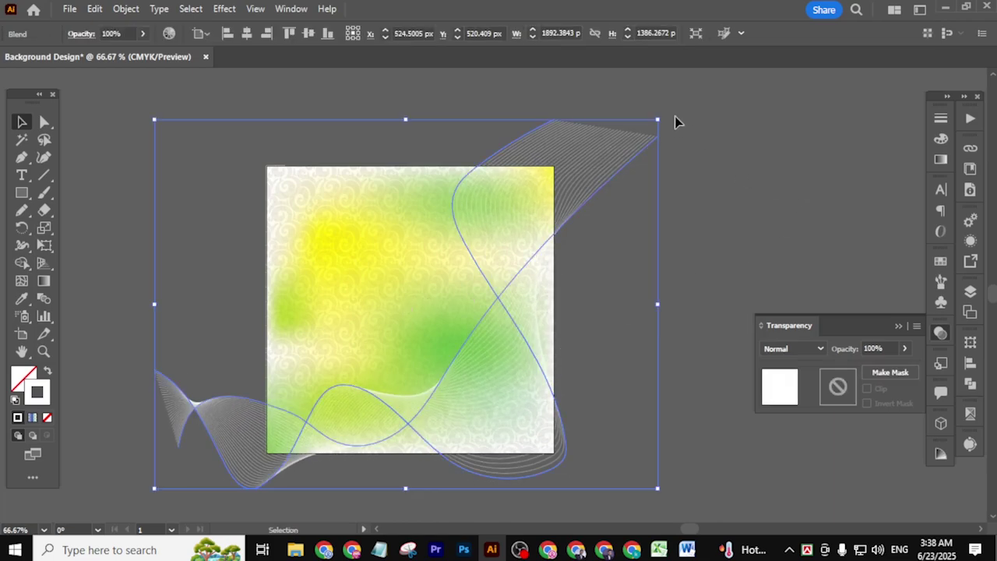
Try rotating the line blend slightly clockwise and undo the rotation
left_click_drag(686, 127, 724, 162)
left_click(622, 323)
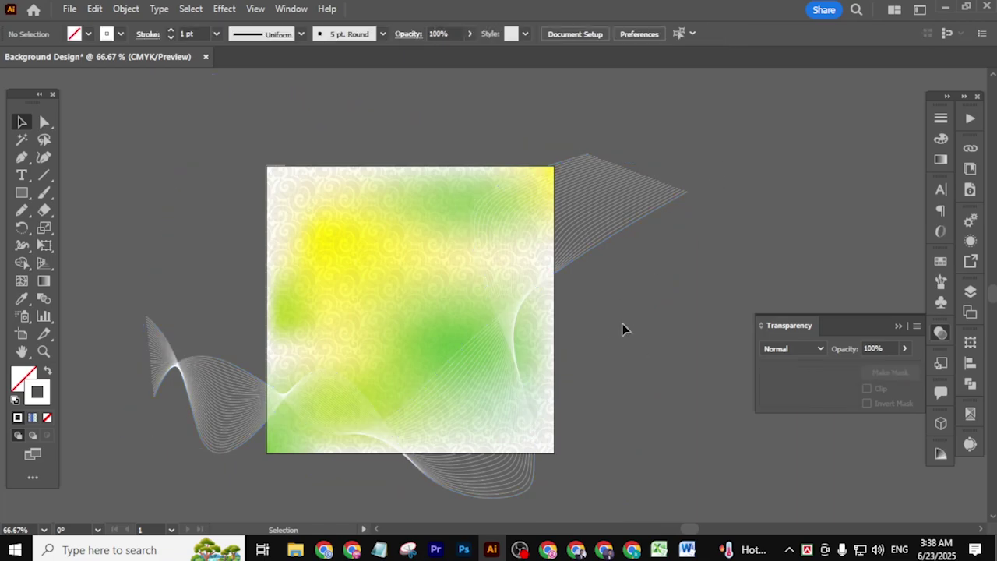
key("ctrl+z")
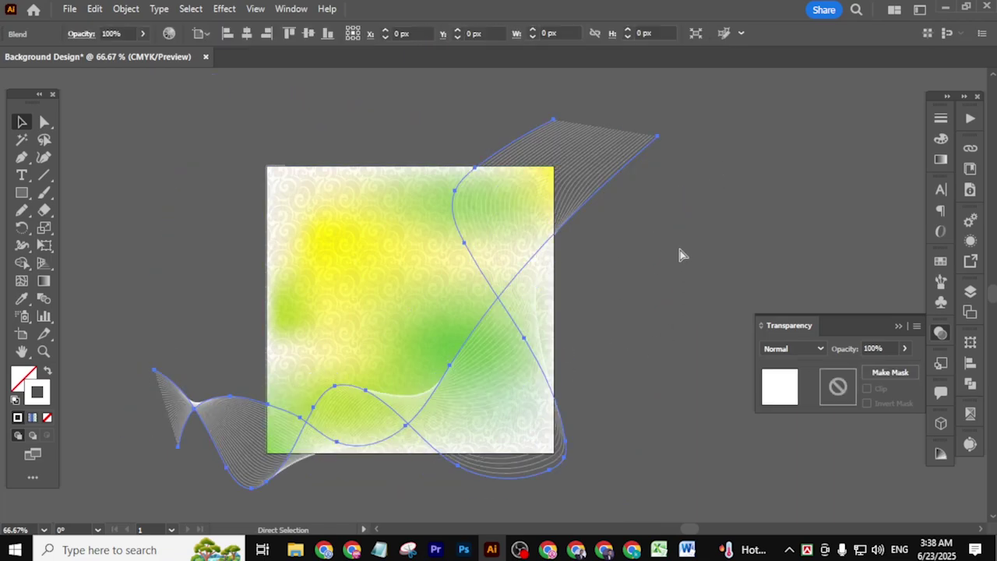
Shift the line blend slightly to the right over the artboard and deselect it
left_click_drag(499, 305, 519, 312)
left_click(655, 350)
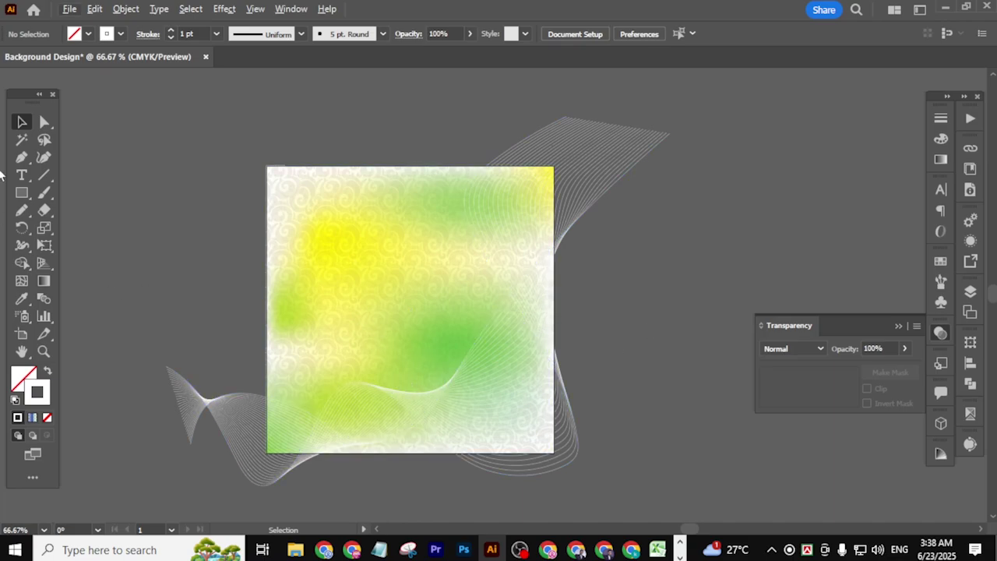
Draw a very flat, wide horizontal ellipse across the middle of the artboard with the Ellipse tool
left_click(22, 193)
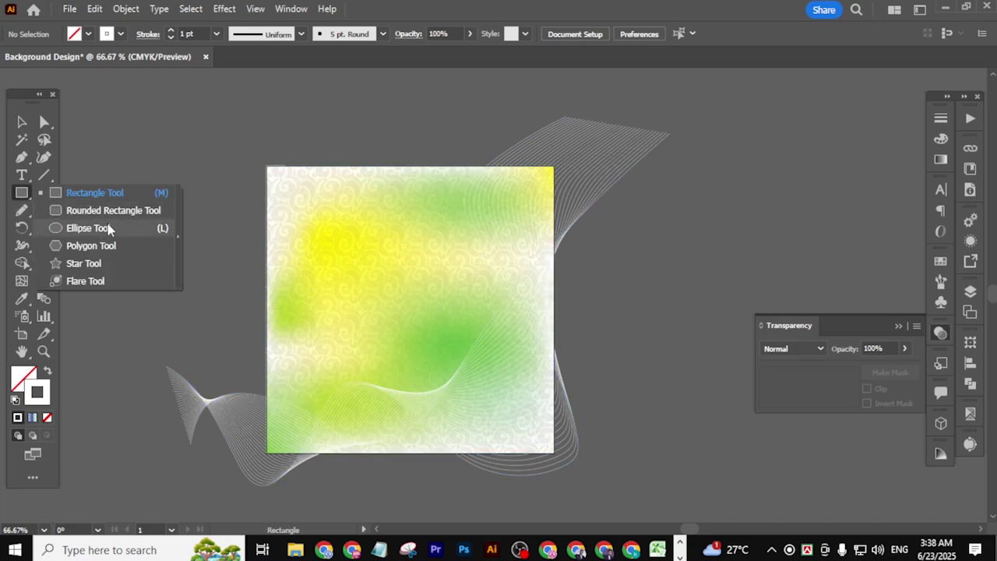
left_click(98, 229)
scroll(346, 299, "up", 1)
left_click_drag(316, 293, 558, 274)
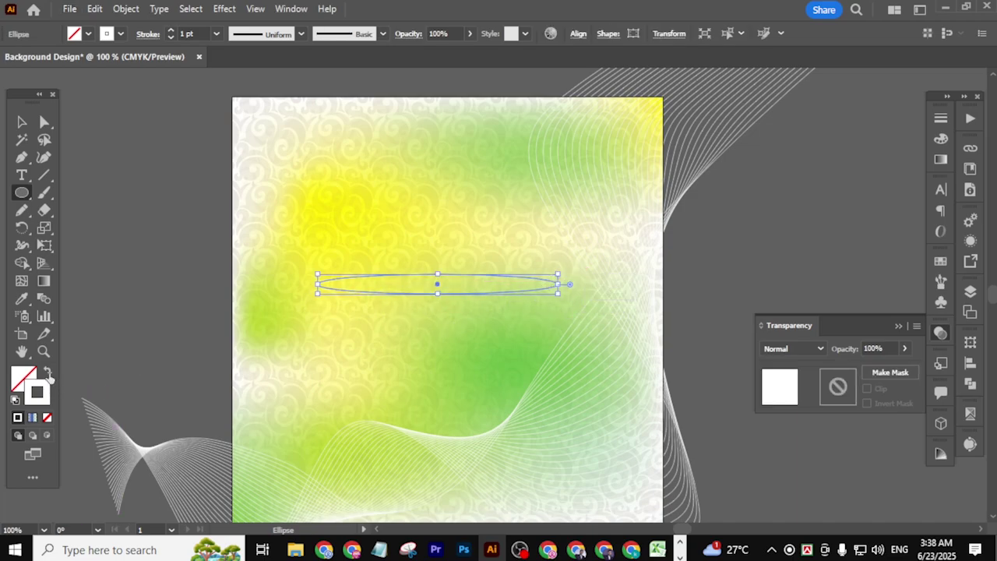
Give the flat ellipse a white fill with no stroke and place an aligned copy directly below it
left_click(48, 374)
left_click(22, 122)
left_click(166, 253)
left_click(463, 284)
left_click_drag(470, 288, 453, 381)
left_click(477, 289, "shift")
left_click(240, 374)
scroll(285, 378, "up", 1)
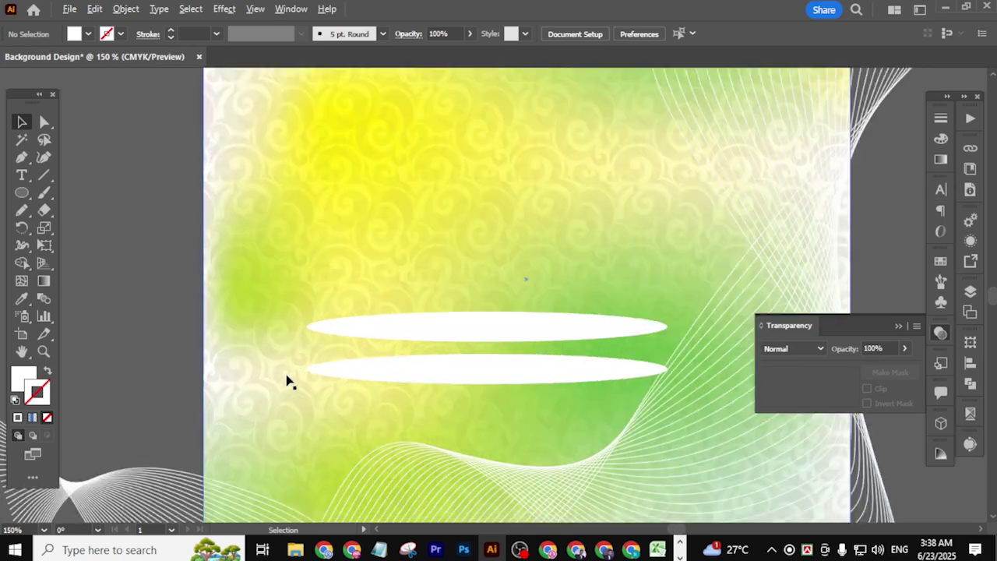
Draw a white rectangle spanning the full width of the ellipses, from the upper ellipse's side anchor to the lower one's
left_click_drag(529, 365, 438, 341)
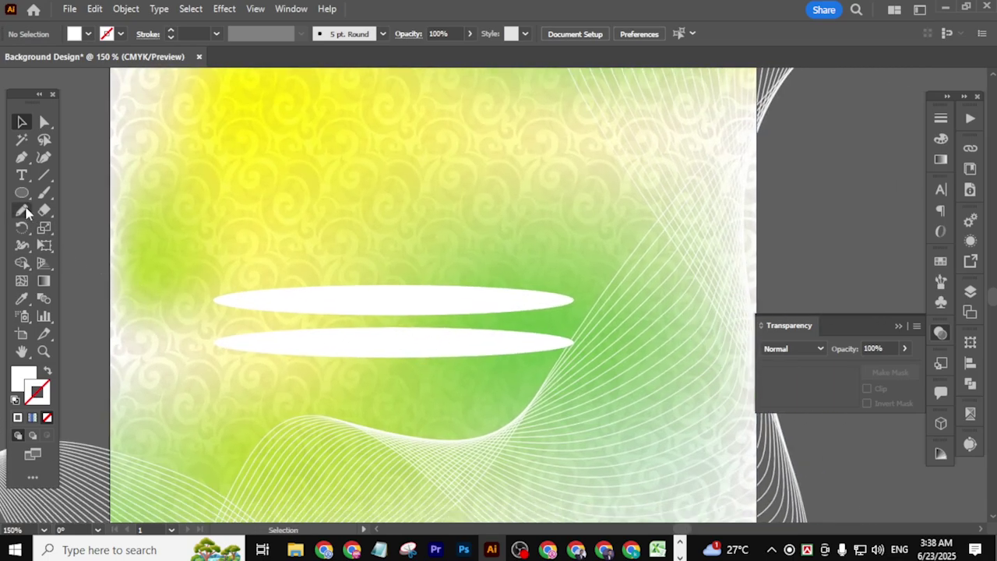
left_click_drag(22, 193, 86, 193)
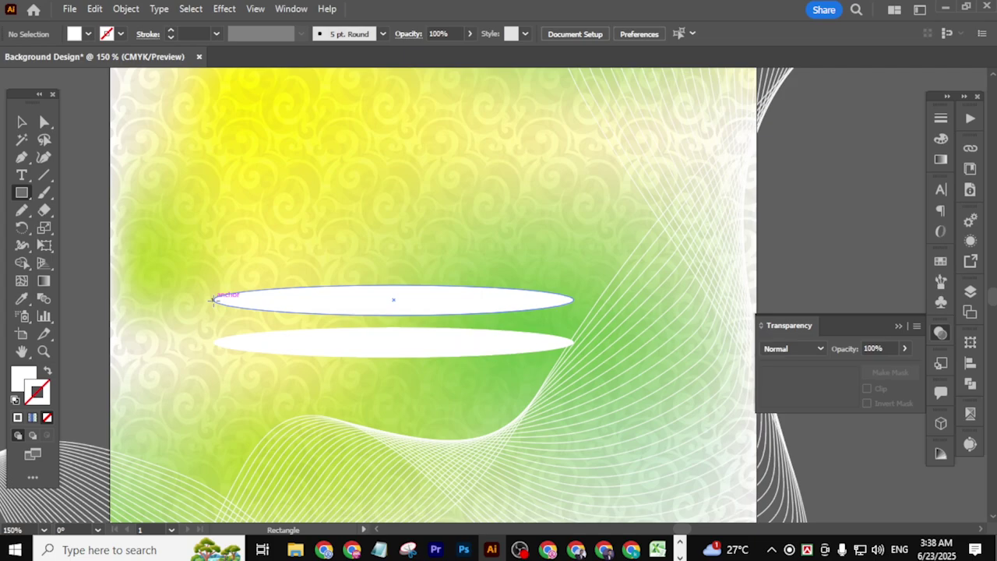
scroll(212, 300, "up", 3)
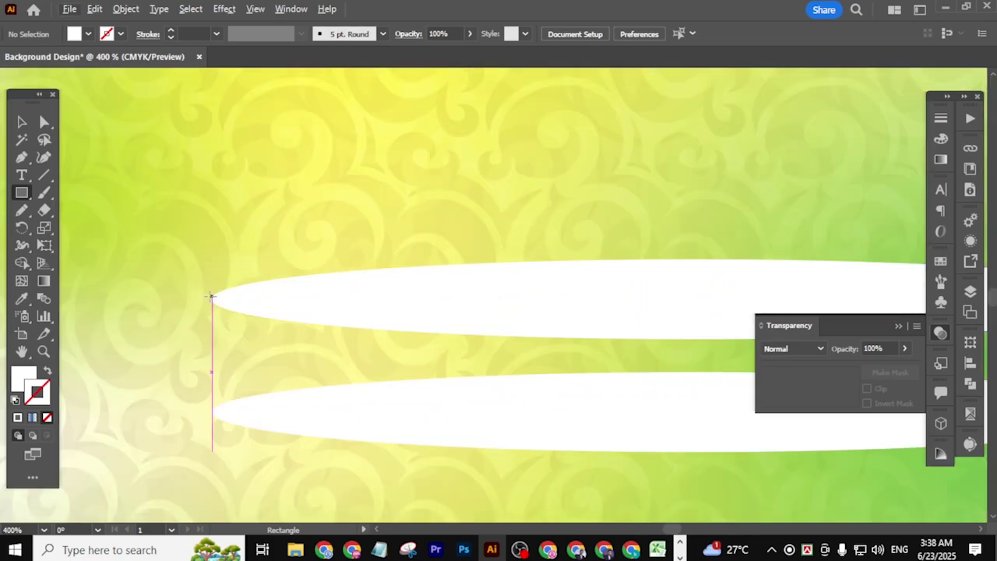
left_click_drag(212, 300, 573, 355)
key("ctrl+minus")
key("ctrl+minus")
left_click(21, 122)
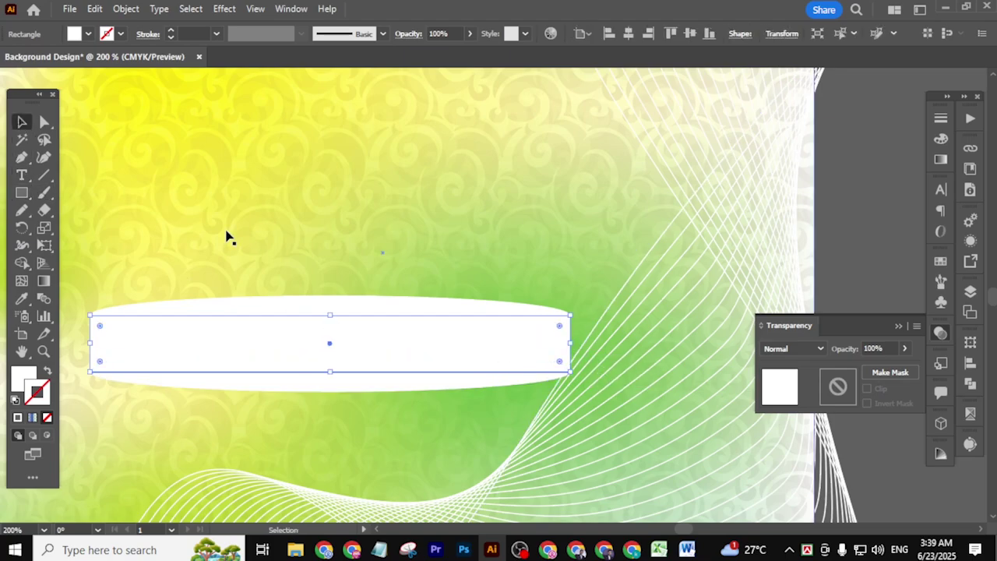
Put the upper ellipse in front and unite the lower ellipse with the rectangle to form the disc's side
left_click(361, 302)
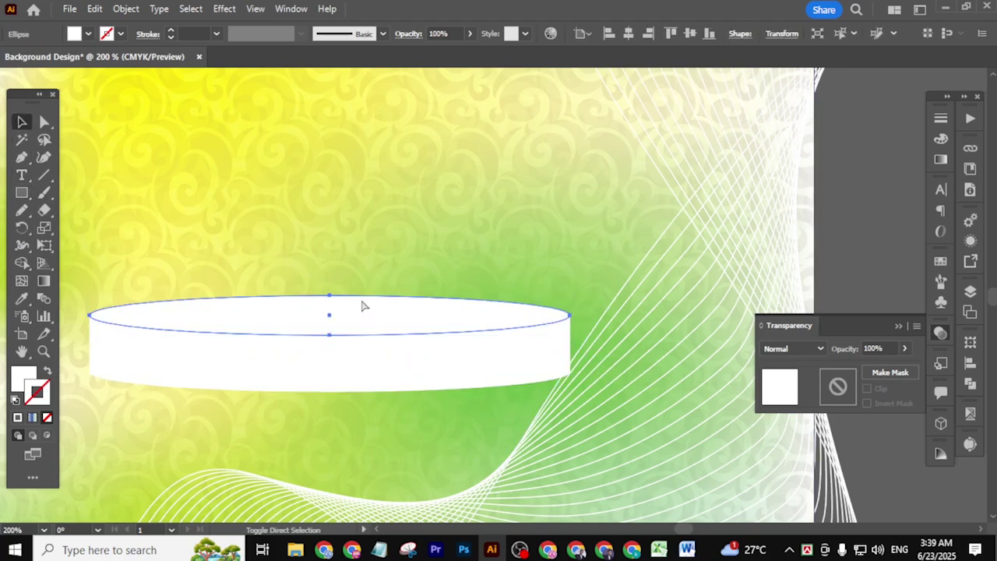
left_click_drag(405, 334, 467, 383)
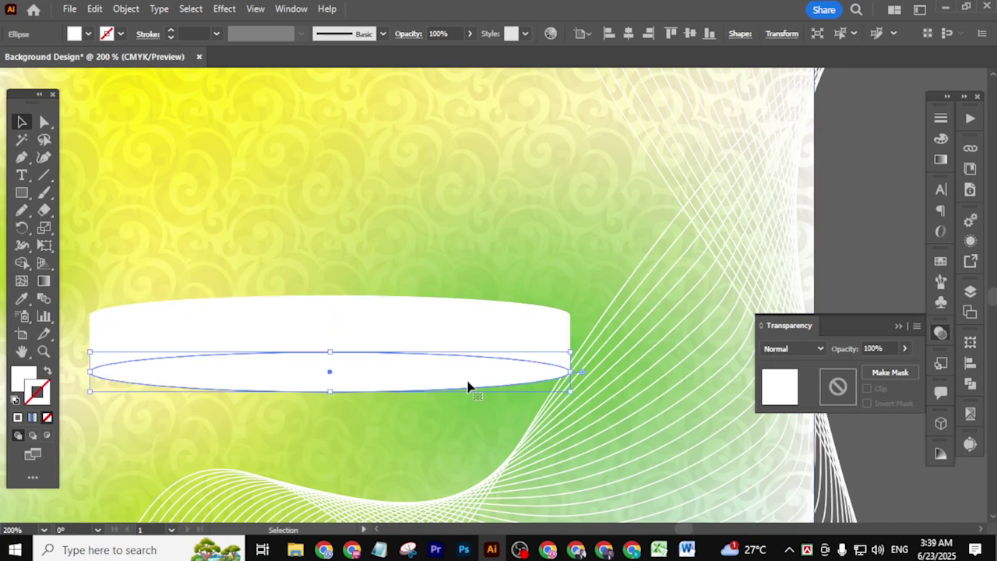
left_click(550, 353, "shift")
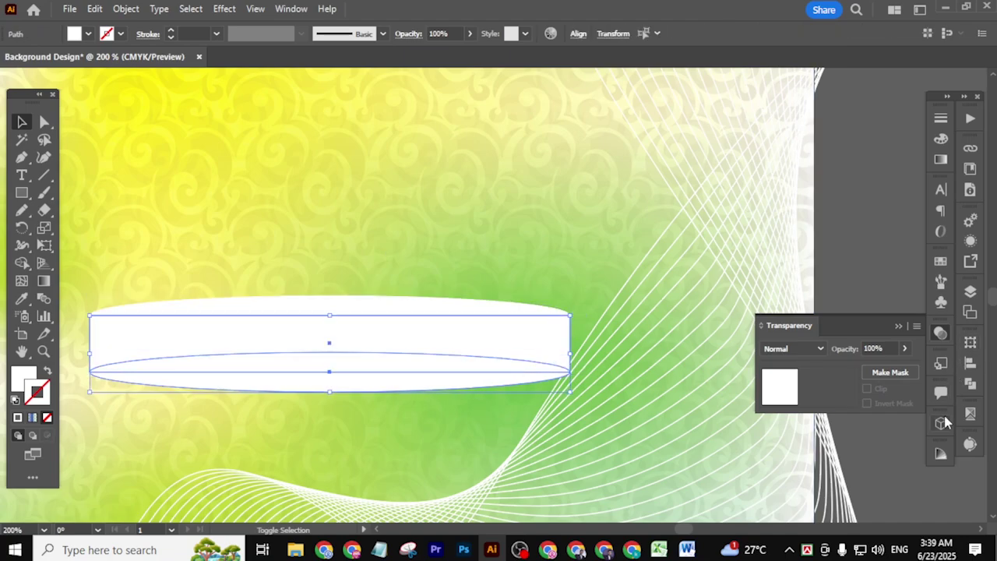
left_click(971, 389)
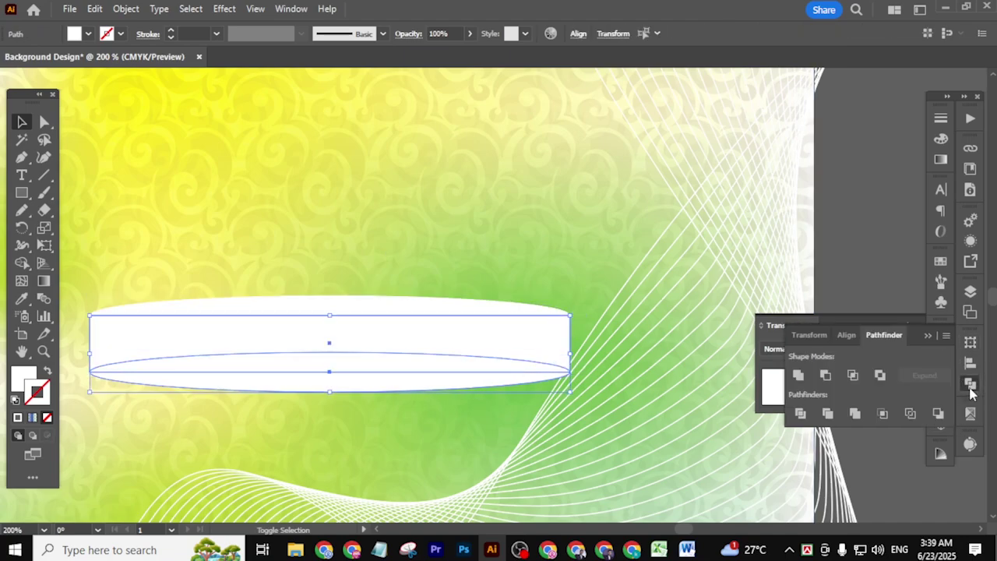
left_click(798, 377)
left_click(836, 265)
left_click(433, 370)
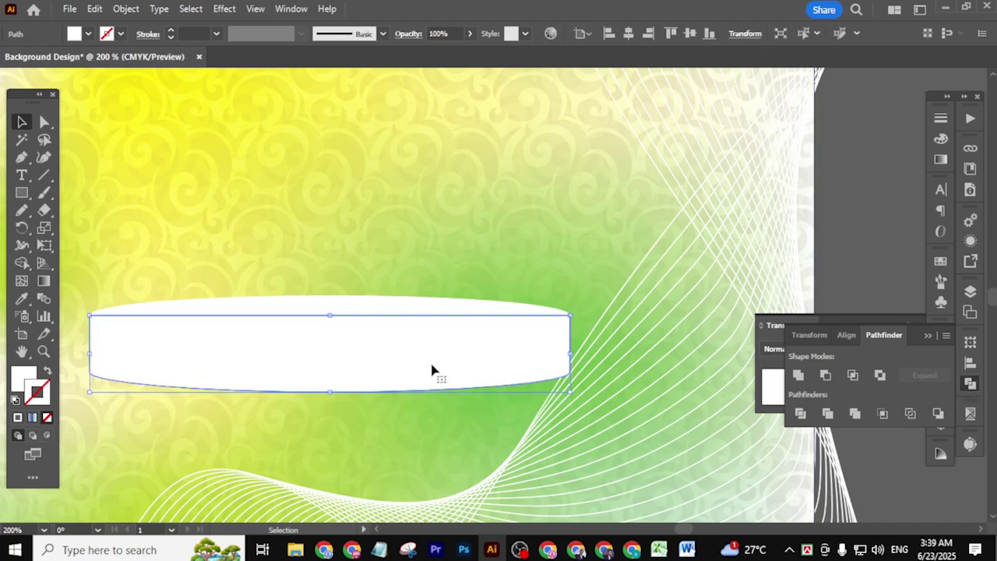
Fill the top ellipse of the disc with light grey at K 19%
left_click(396, 314)
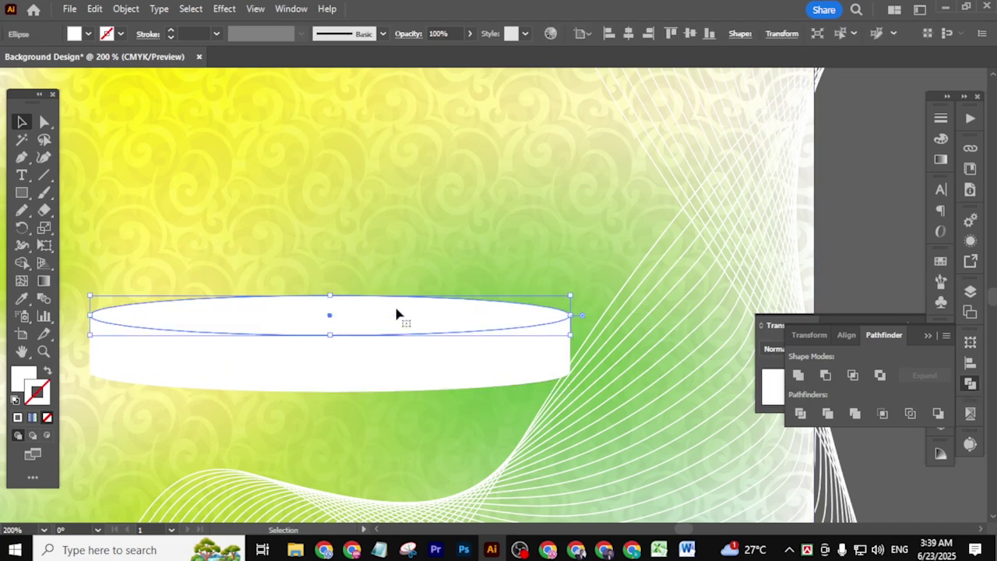
left_click(941, 139)
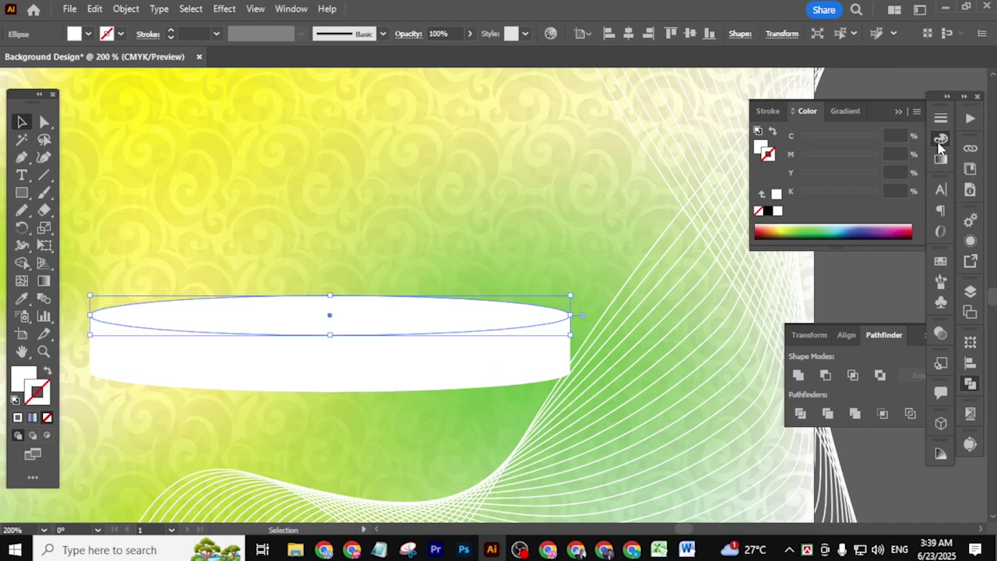
left_click(762, 145)
left_click_drag(811, 199, 816, 195)
left_click(841, 301)
scroll(608, 403, "down", 4)
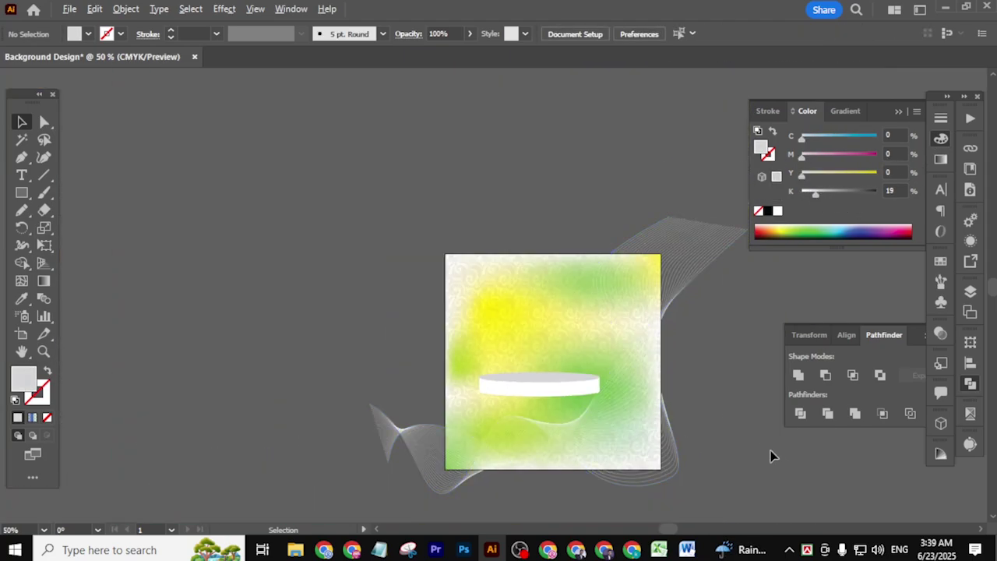
scroll(552, 375, "up", 6)
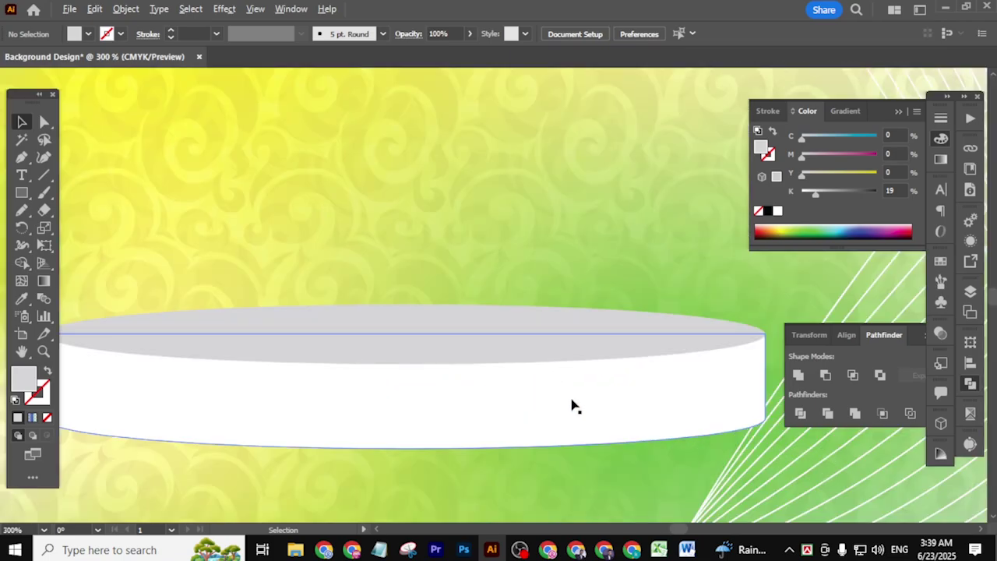
scroll(575, 406, "down", 2)
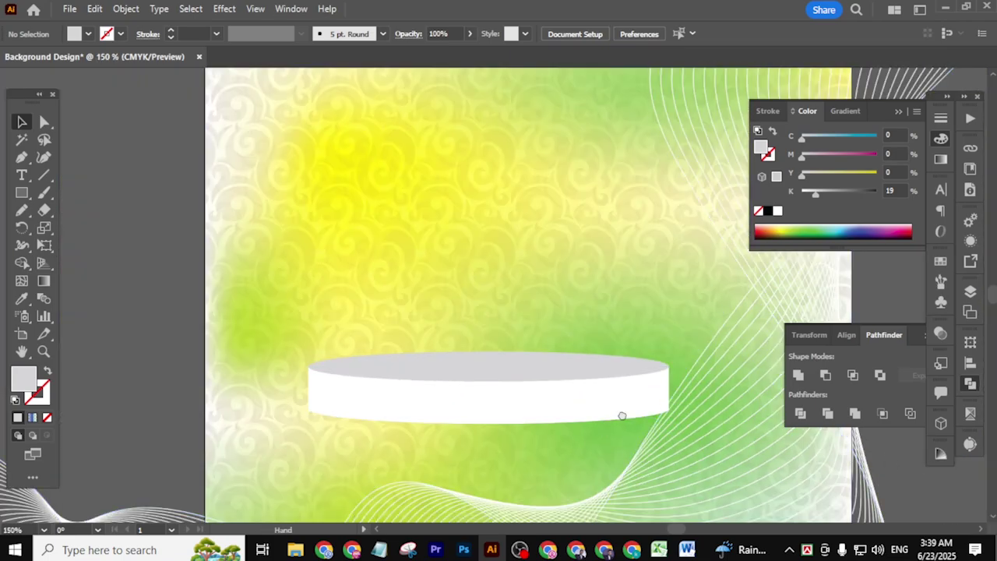
Copy the disc's top and side about 73 px straight down, group the copy and enlarge it around its centre
scroll(622, 416, "down", 2)
left_click(524, 326)
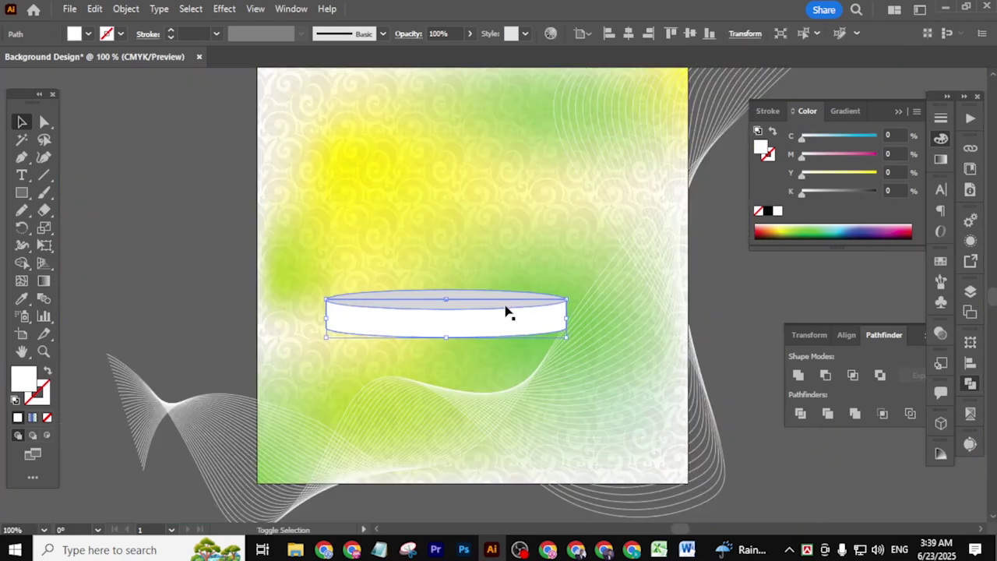
left_click(527, 322, "shift")
left_click_drag(523, 326, 527, 355)
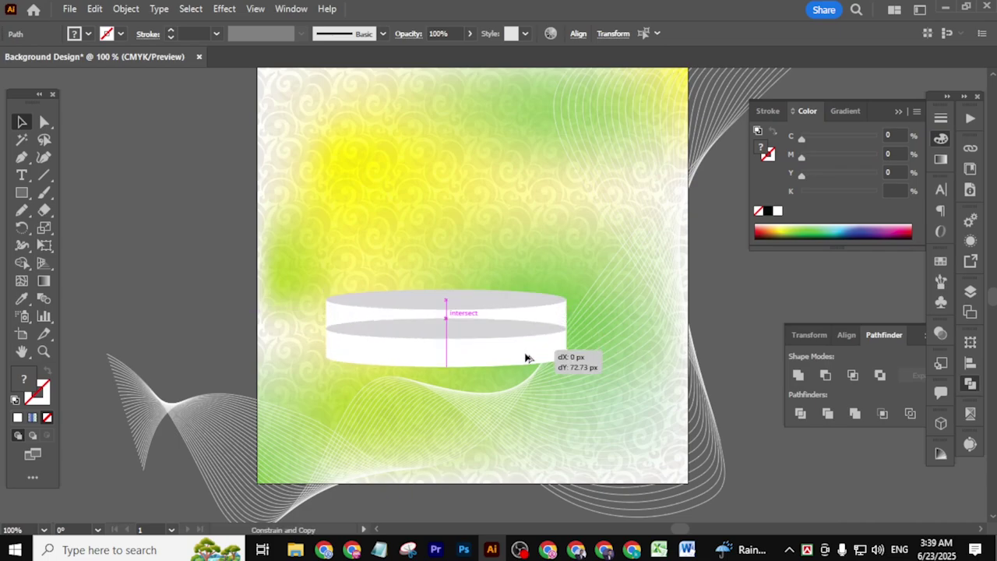
key("v")
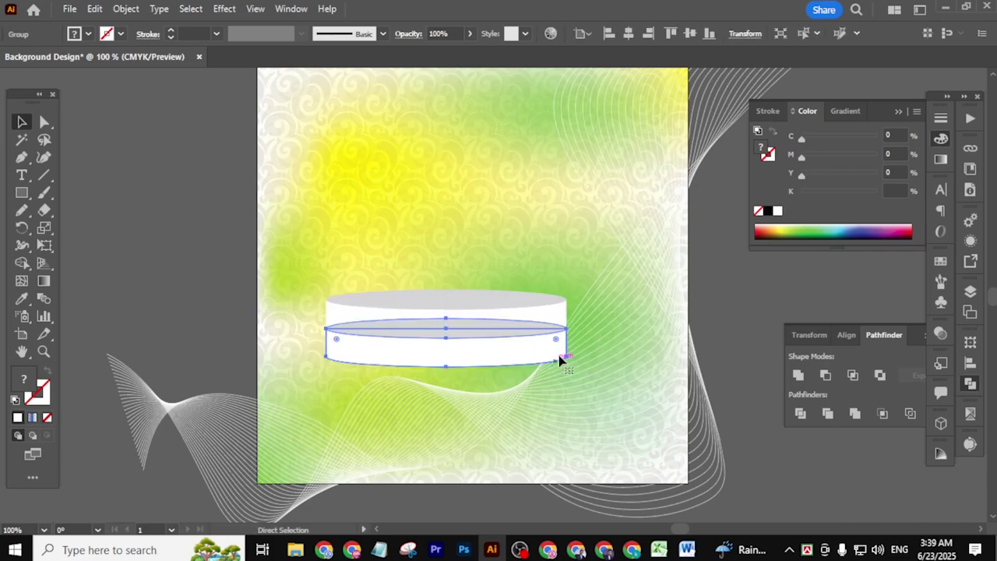
left_click_drag(566, 343, 599, 343)
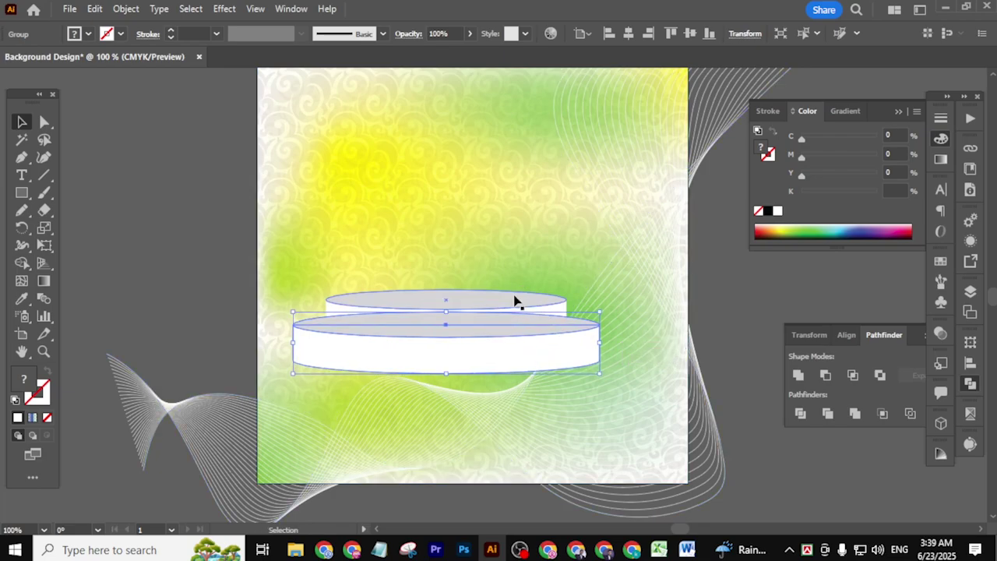
Group the smaller disc's top ellipse and side, and bring the group in front of the larger disc
double_click(517, 301)
key("Escape")
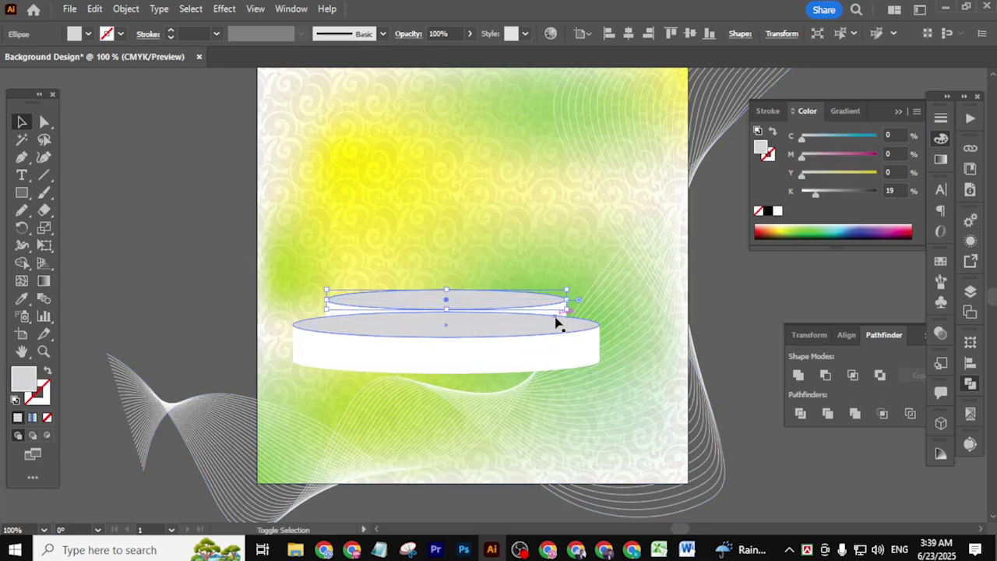
scroll(571, 317, "up", 3)
key("a")
left_click(550, 308)
scroll(546, 311, "down", 2)
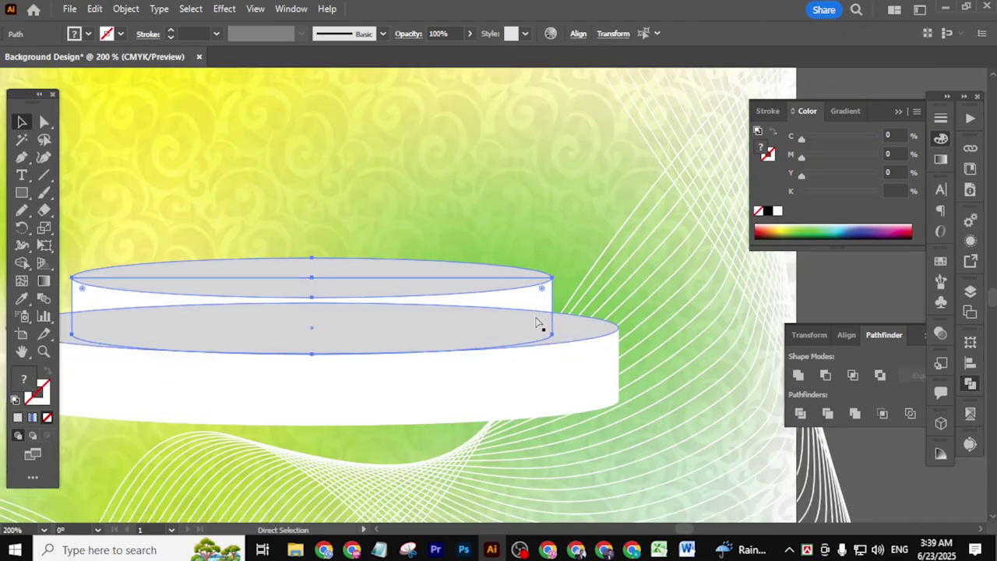
left_click(533, 331)
scroll(535, 327, "down", 3)
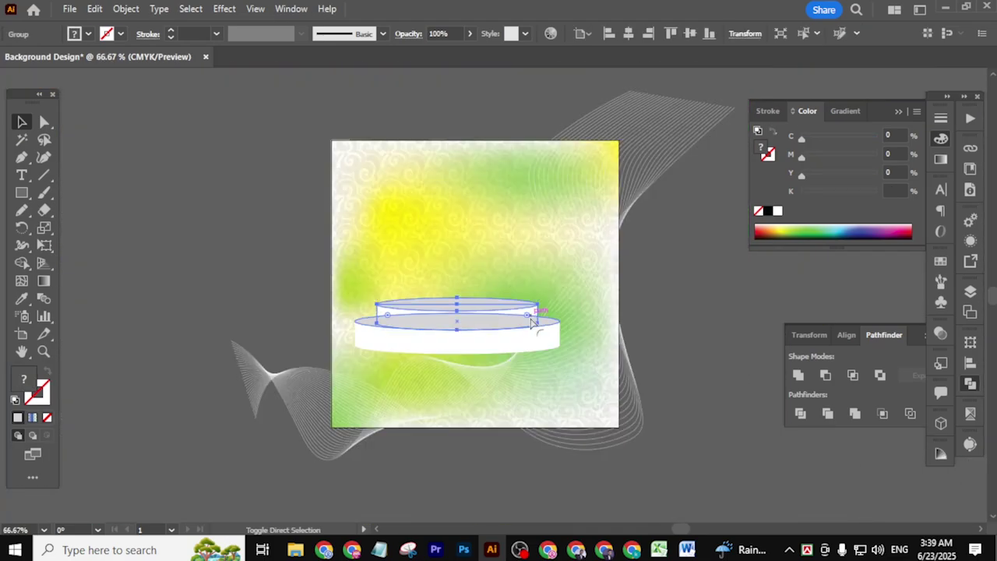
left_click(777, 485)
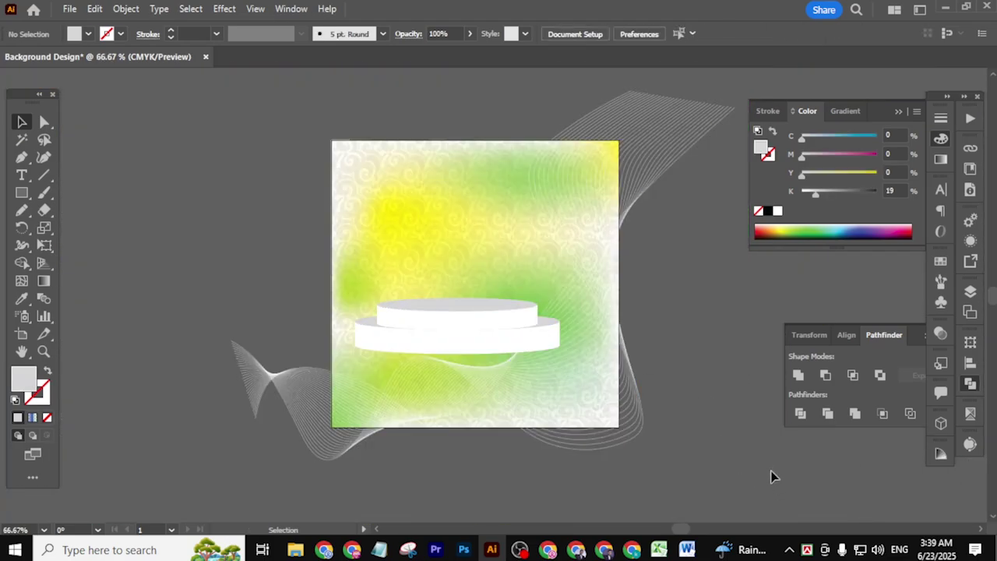
Resize the lower disc around its centre so it extends slightly beyond both sides of the upper disc
scroll(476, 337, "up", 2)
left_click_drag(475, 295, 468, 284)
left_click(472, 359)
left_click_drag(664, 329, 601, 350)
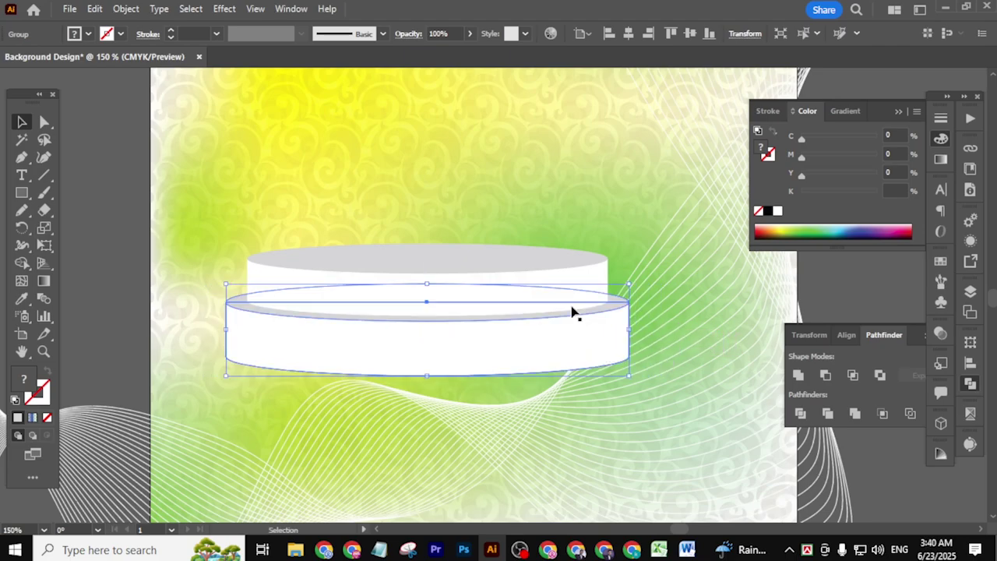
left_click(635, 341, "shift")
left_click(635, 342, "shift")
left_click_drag(630, 329, 650, 329)
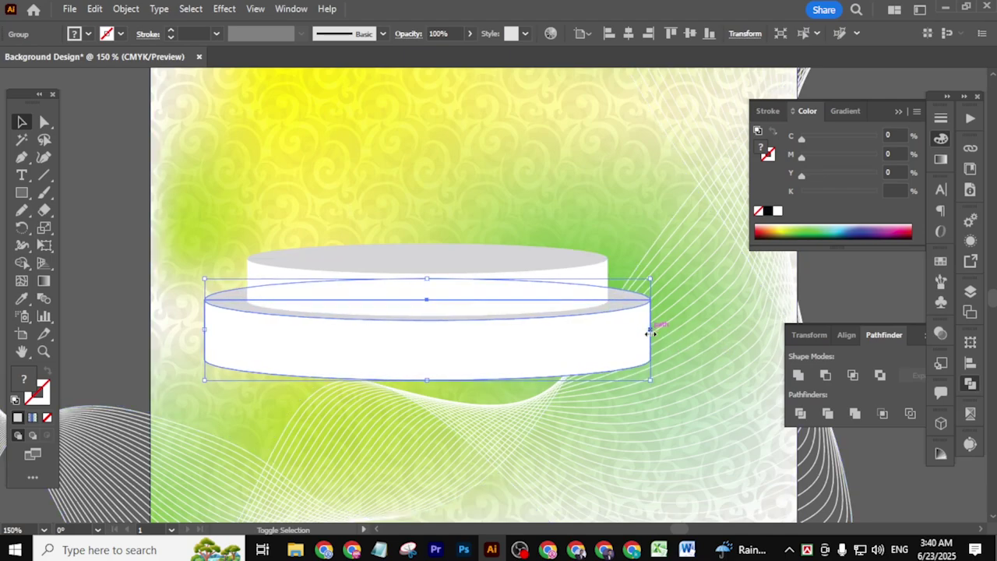
key("ctrl+shift+a")
Stretch the lower disc downward to make its side wall taller, keeping its upper edge in place
left_click(530, 358)
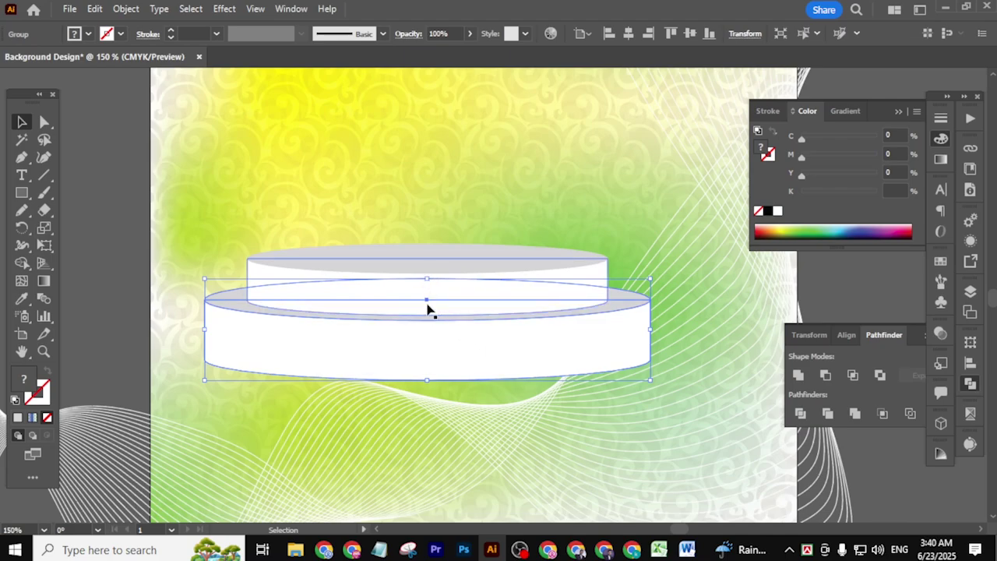
left_click_drag(427, 279, 427, 285)
key("ctrl+z")
left_click_drag(427, 379, 427, 412)
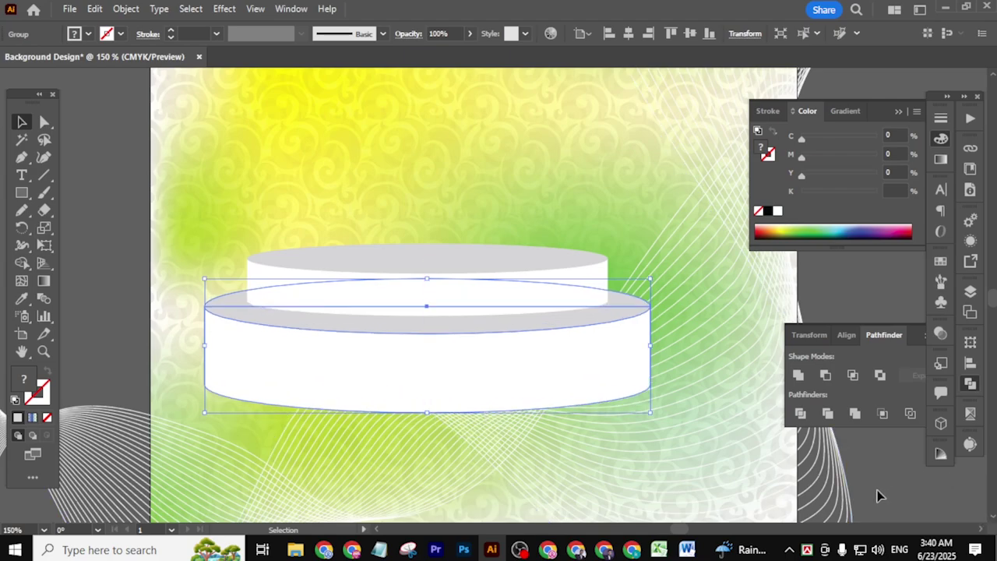
left_click(857, 468)
Shift the two-tier podium slightly up and to the right on the artboard and deselect it
scroll(662, 394, "down", 2, "alt")
left_click_drag(791, 464, 643, 414)
scroll(450, 334, "up", 1, "alt")
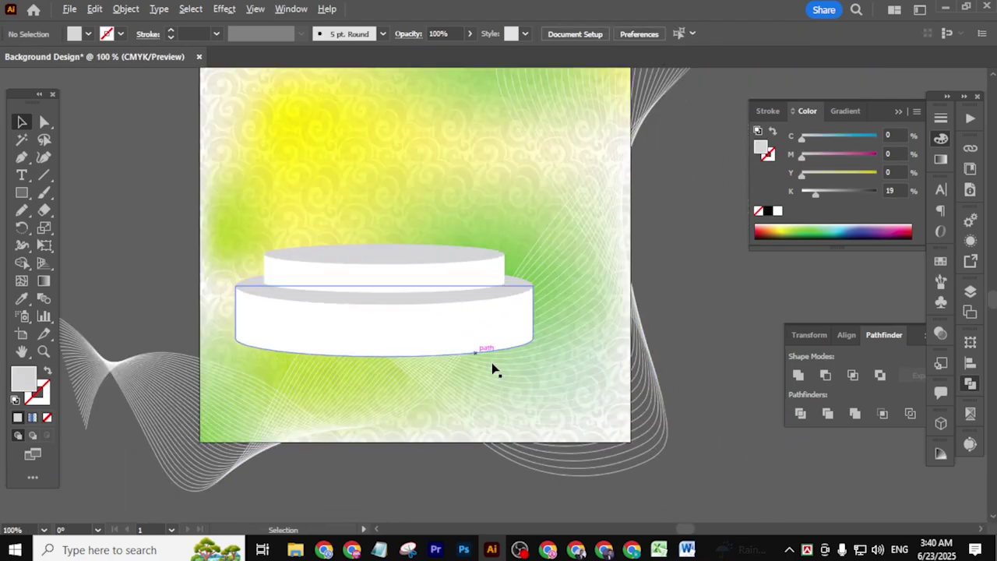
scroll(672, 403, "up", 2)
left_click(460, 351)
mouse_move(460, 351)
left_mouse_down()
mouse_move(446, 309)
mouse_move(465, 369)
left_mouse_up()
left_click(756, 465)
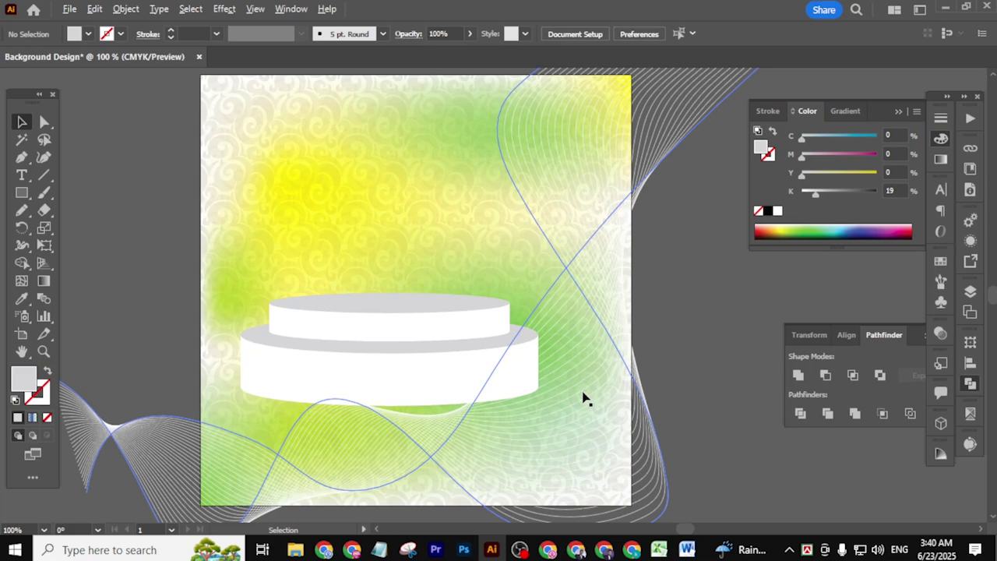
Change the stroke of the flowing line-wave blend to green with C 100, M 0, Y 100, K 0 and deselect it
scroll(586, 398, "down", 2)
scroll(651, 403, "up", 1)
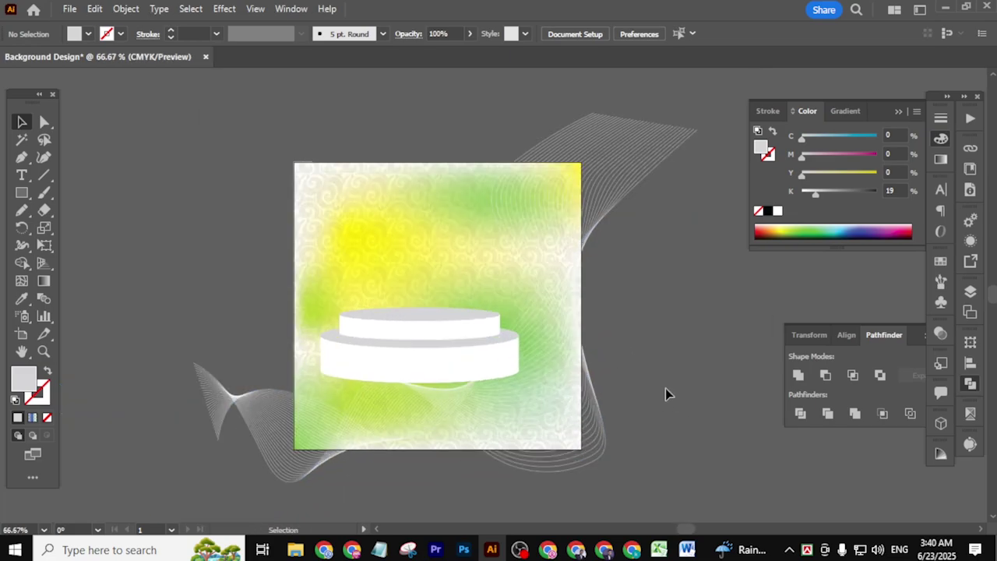
scroll(585, 372, "up", 1)
left_click(560, 391)
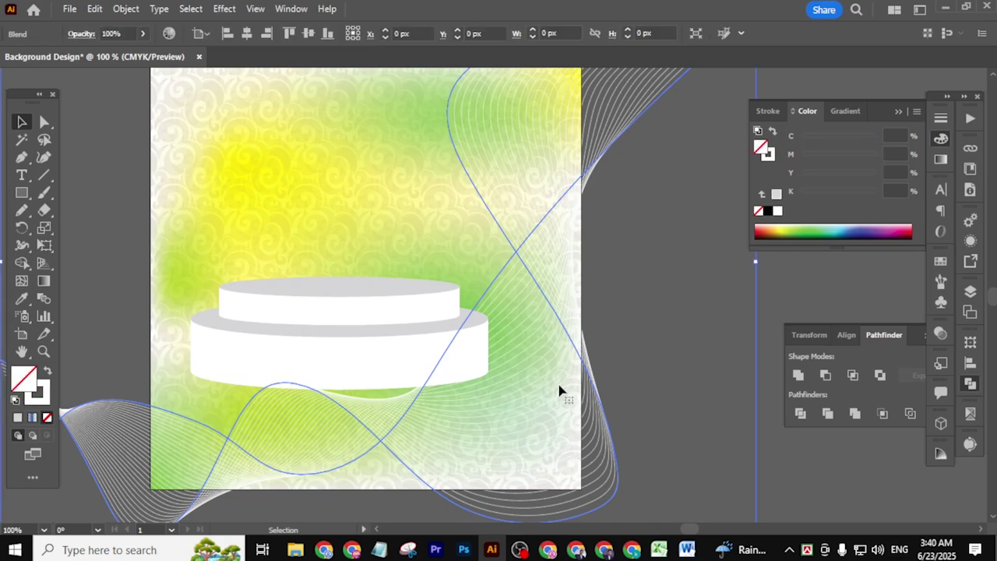
left_click(720, 435)
scroll(492, 377, "up", 2)
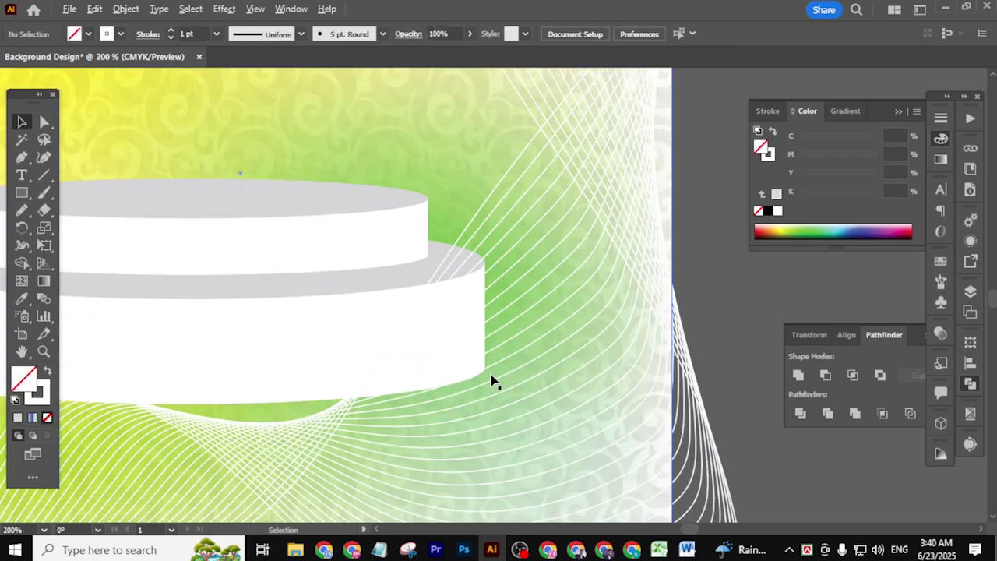
left_click(643, 316)
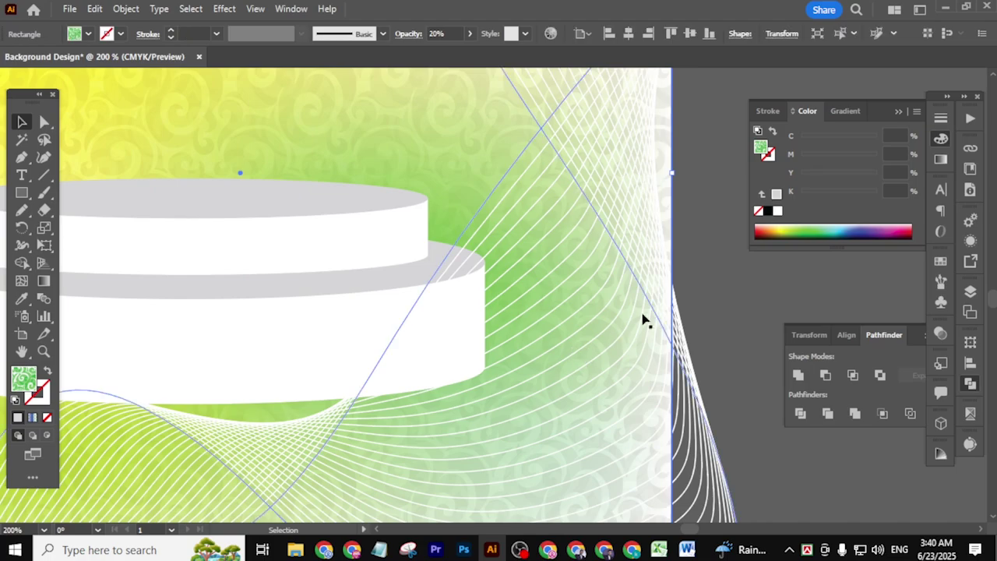
scroll(695, 319, "down", 4)
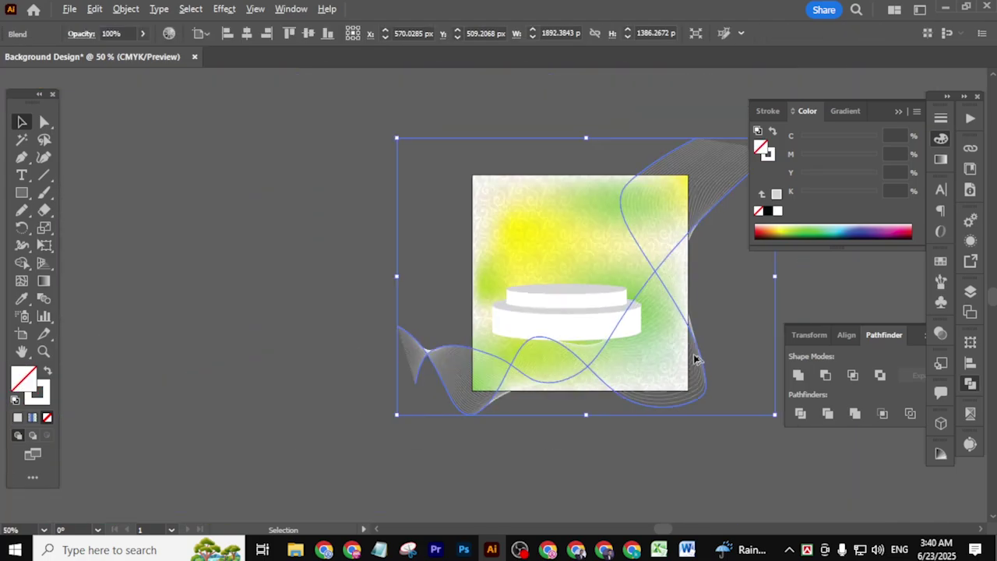
left_click(771, 157)
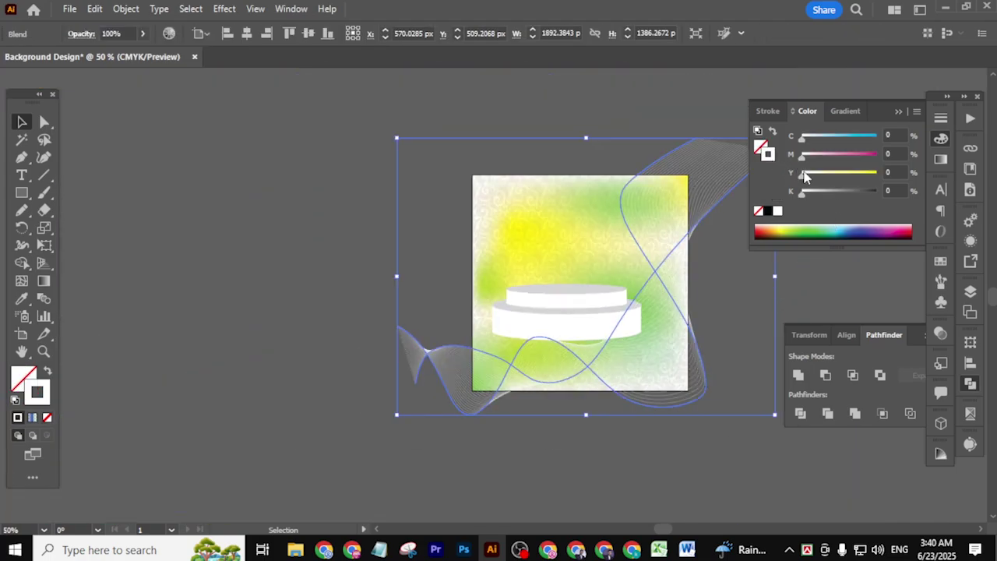
mouse_move(815, 198)
left_mouse_down()
mouse_move(839, 197)
mouse_move(743, 205)
mouse_move(896, 174)
left_mouse_up()
left_click_drag(811, 138, 879, 137)
left_click(668, 451)
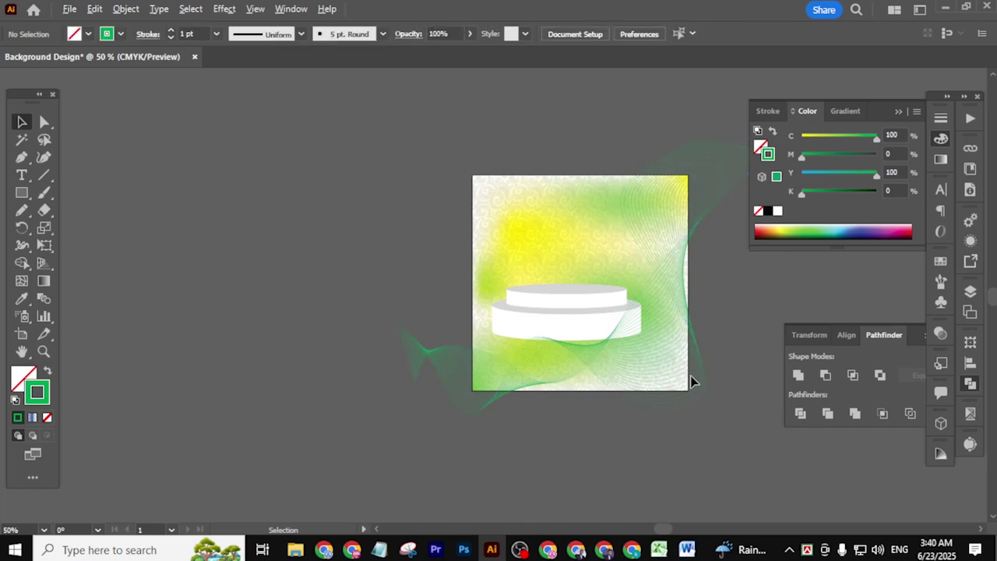
Darken the wave blend's green stroke to C 100, M 19, Y 100, K 0 and deselect it
scroll(690, 378, "up", 2)
left_click_drag(706, 443, 634, 468)
left_click(632, 400)
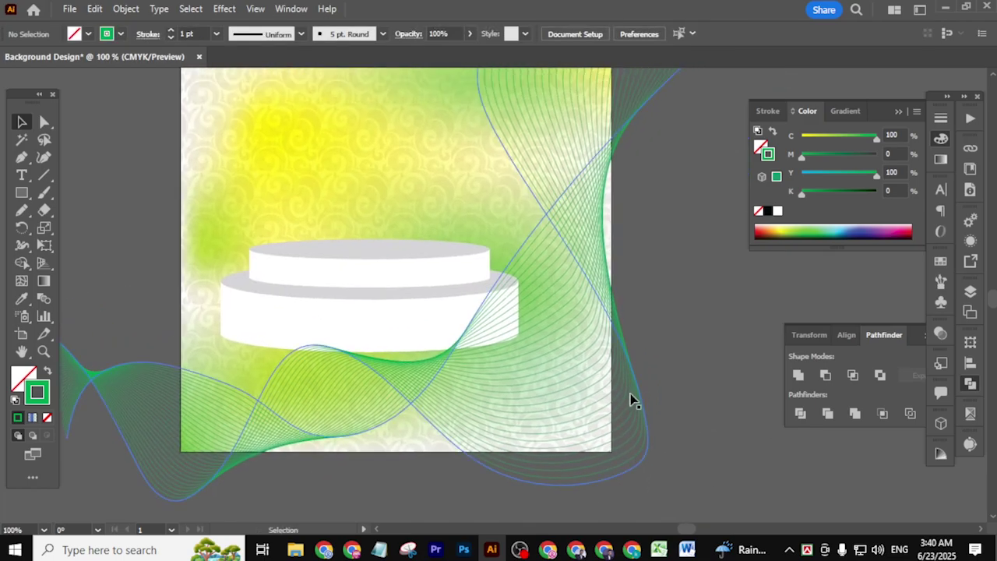
left_click(635, 392)
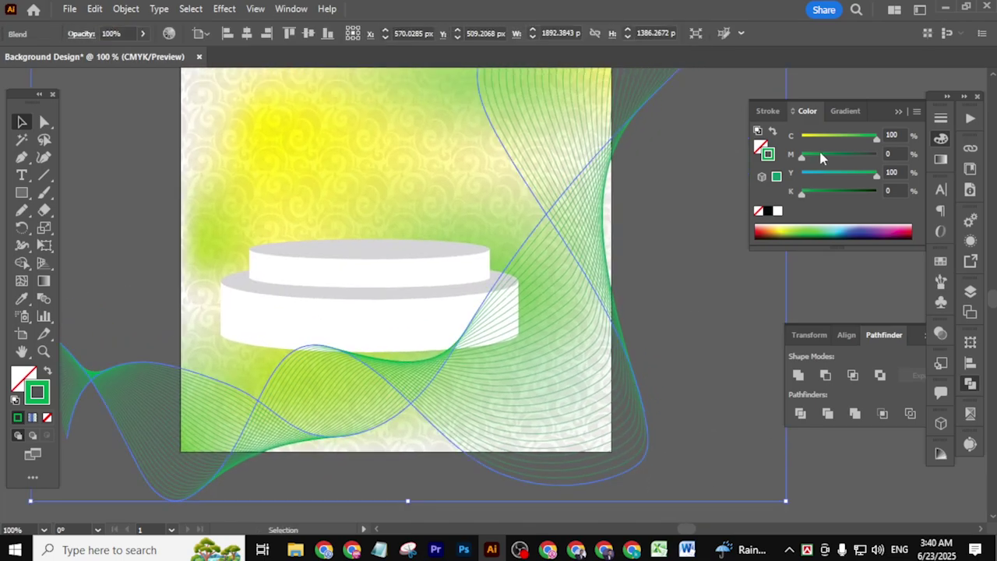
left_click_drag(828, 144, 843, 140)
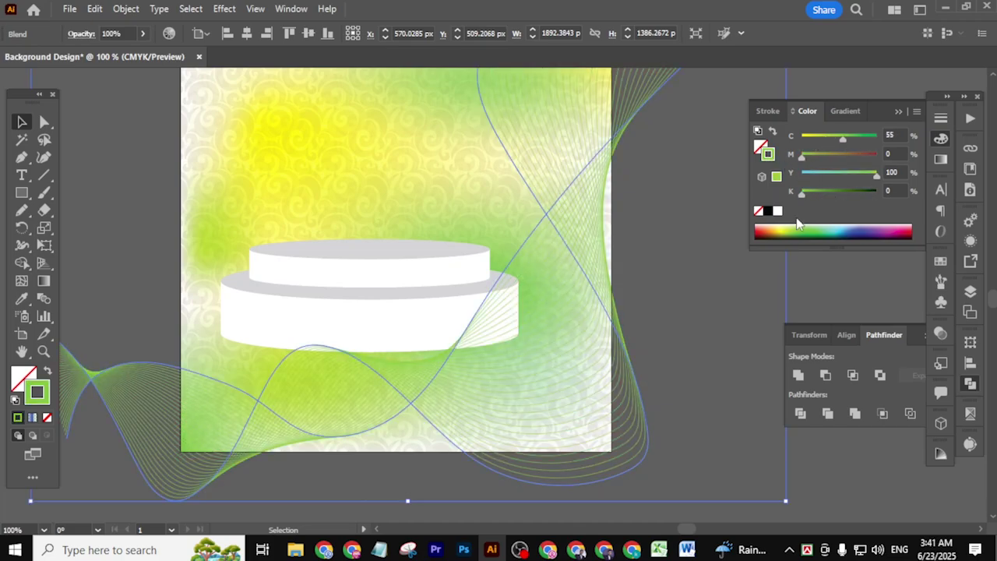
left_click_drag(842, 141, 878, 140)
mouse_move(804, 156)
left_mouse_down()
mouse_move(861, 156)
mouse_move(822, 156)
left_mouse_up()
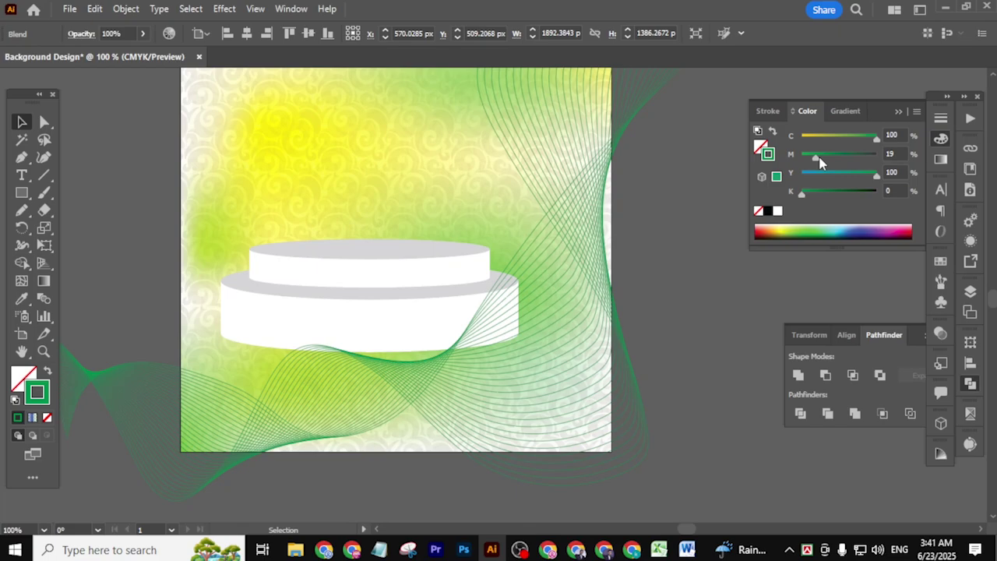
left_click(666, 336)
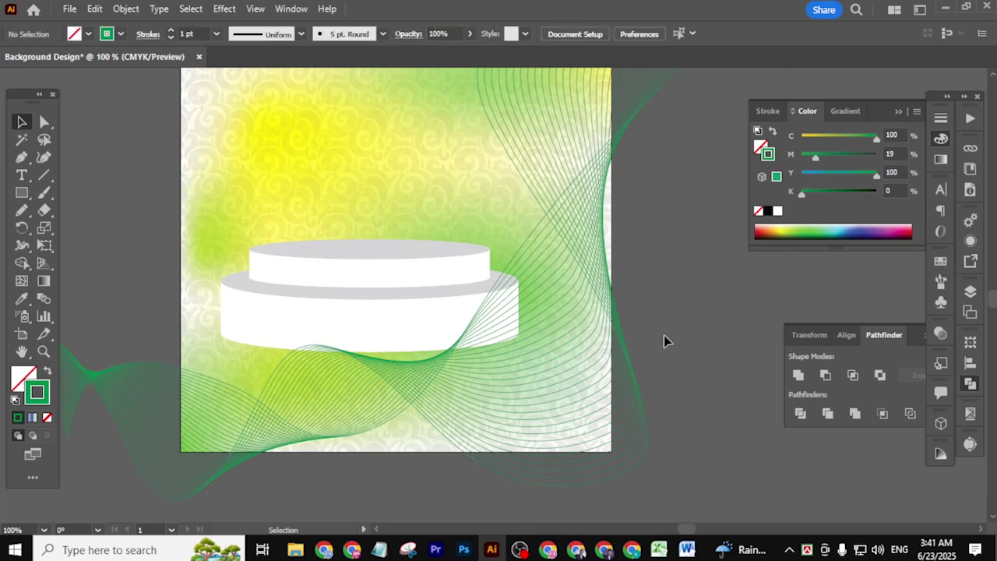
Isolate the wave blend, recolor its outer right-hand path's stroke to white (CMYK 0, 0, 0, 0) and leave isolation
double_click(619, 349)
left_click(624, 344)
left_click_drag(821, 160, 743, 147)
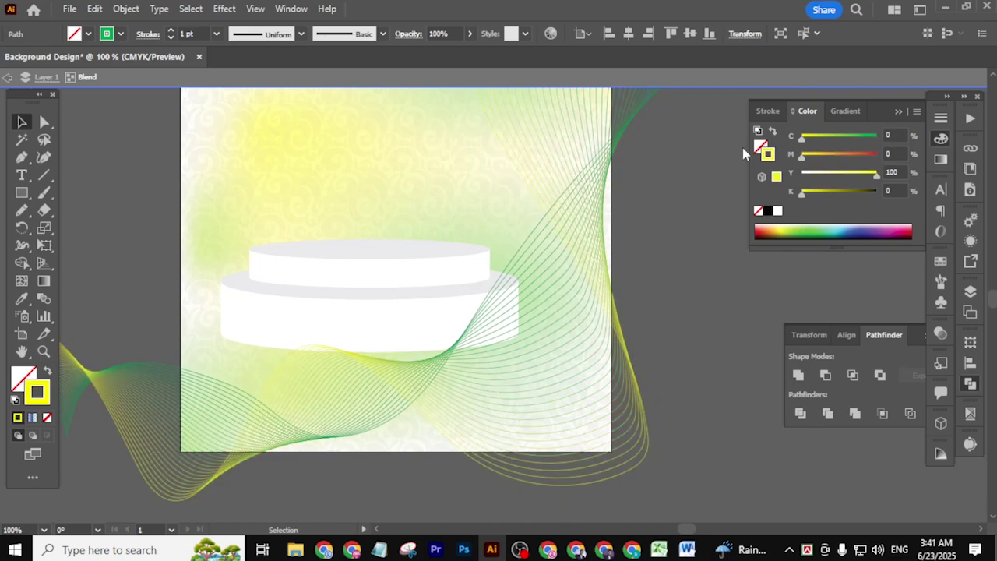
left_click_drag(813, 175, 796, 183)
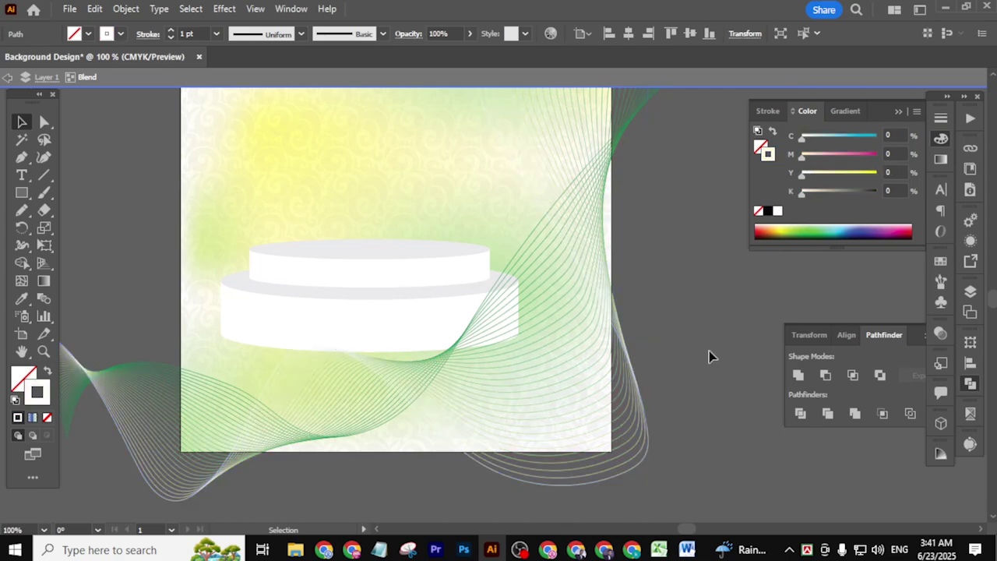
double_click(710, 351)
Group the two podium tiers into one object
scroll(693, 356, "down", 2)
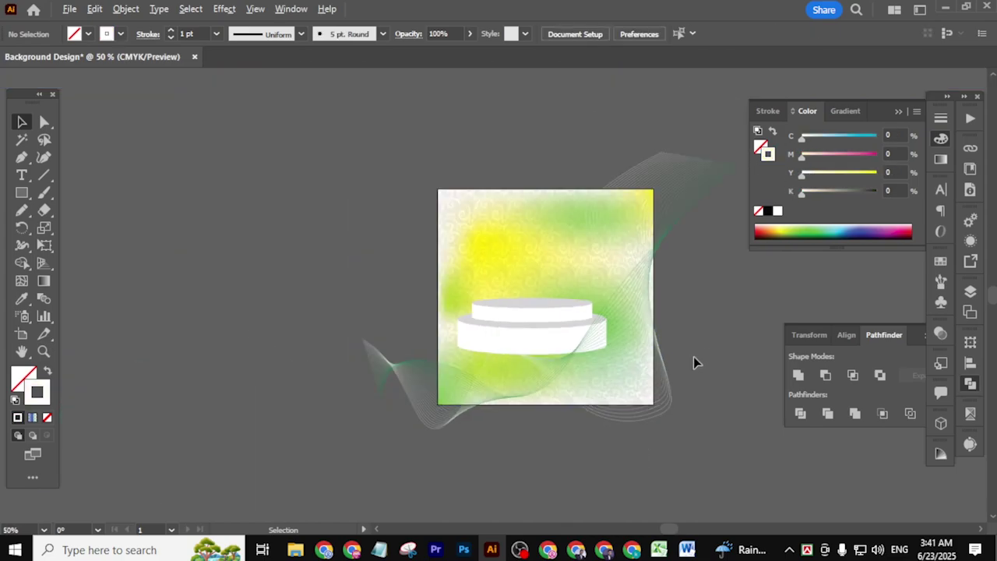
scroll(694, 356, "up", 2)
left_click_drag(675, 296, 671, 345)
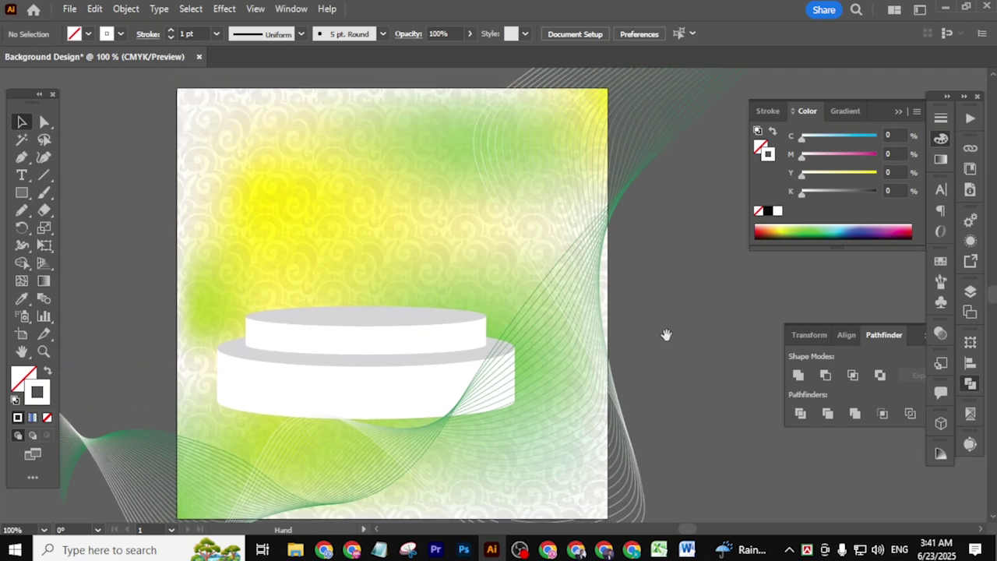
scroll(659, 330, "up", 1)
scroll(660, 334, "down", 2)
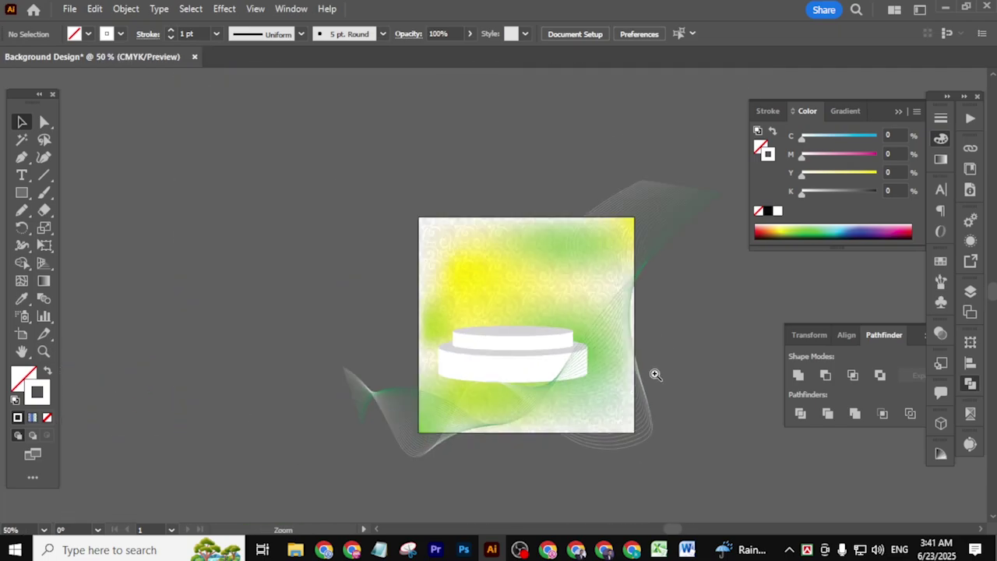
scroll(656, 382, "right", 2)
scroll(475, 401, "up", 2)
left_click(472, 335)
right_click(472, 334)
left_click(507, 198)
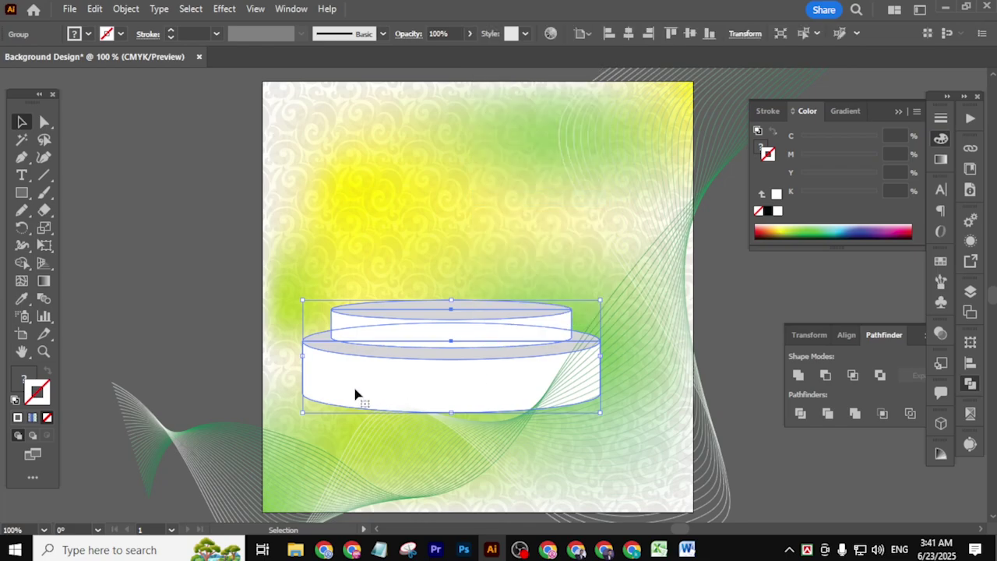
Scale the podium down around its centre, stretch it slightly taller and place it lower on the artboard
left_click_drag(304, 355, 392, 363)
left_click_drag(506, 382, 478, 407)
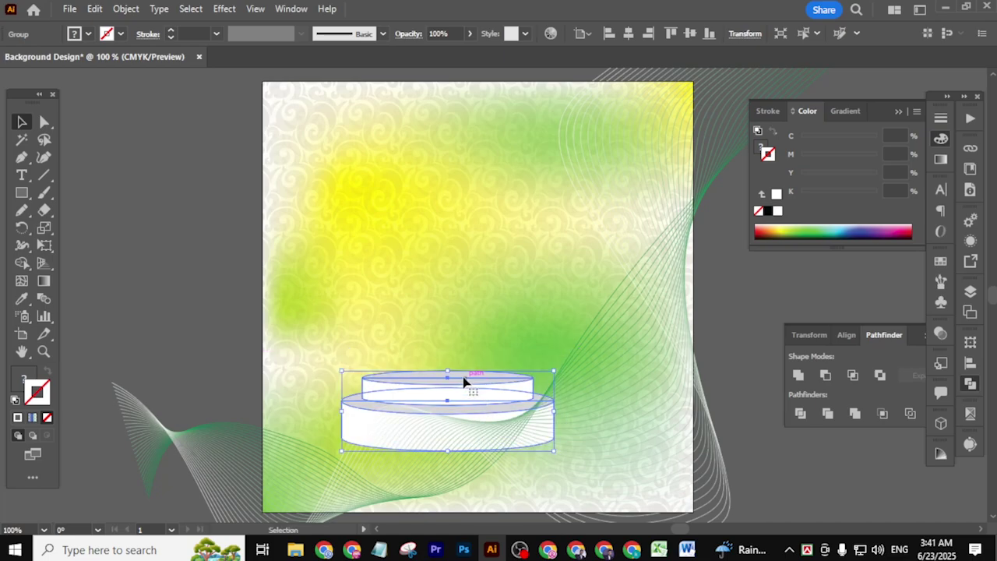
left_click_drag(450, 367, 450, 346)
left_click_drag(476, 380, 481, 387)
left_click(811, 473)
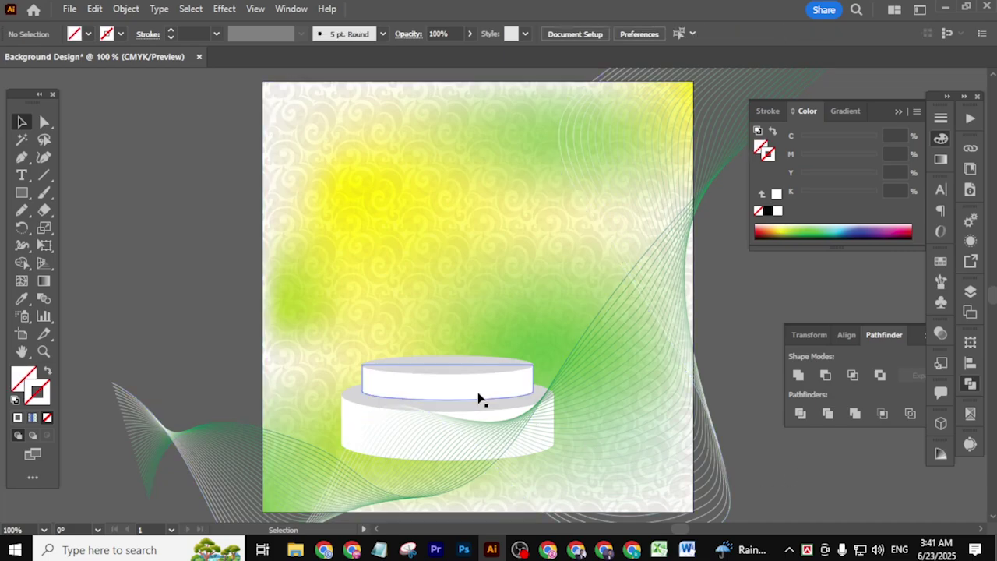
Flatten the whole podium by reducing its height around its centre and deselect it
left_click(477, 398)
left_click_drag(447, 460, 470, 413)
left_click(803, 490)
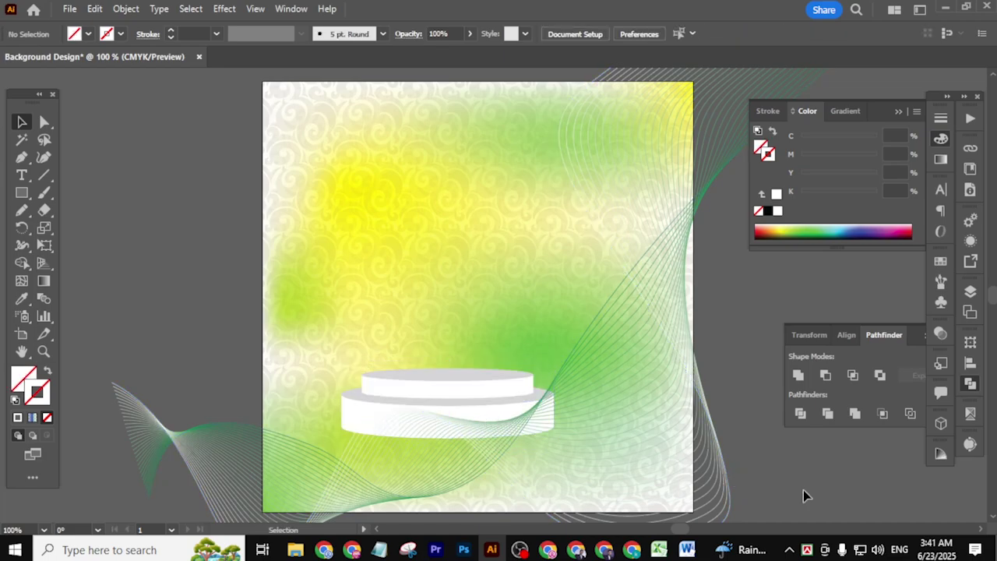
Isolate the podium group, stretch the upper tier upward to make it taller and leave isolation
key("ctrl+space")
left_click_drag(824, 487, 763, 433)
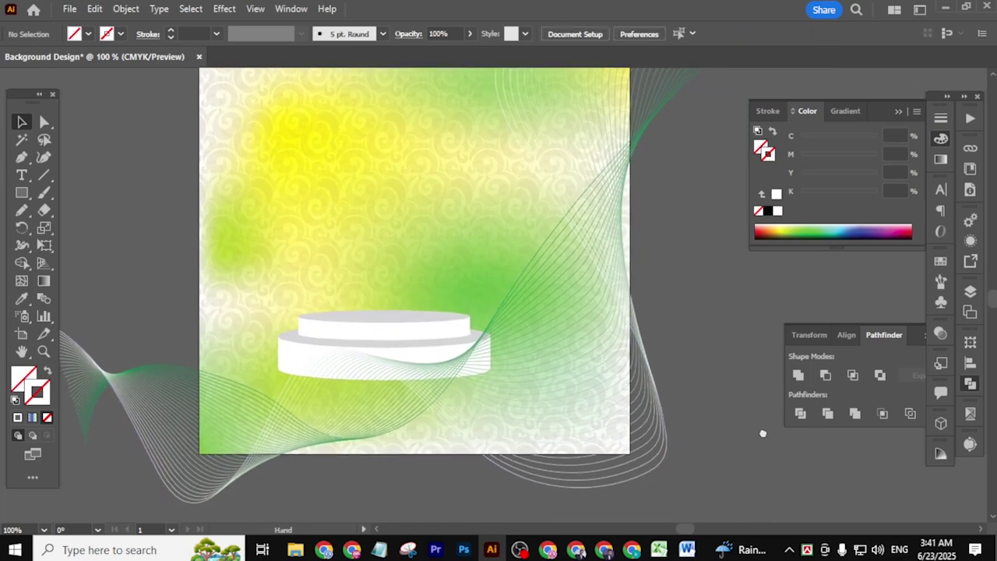
scroll(733, 460, "down", 1)
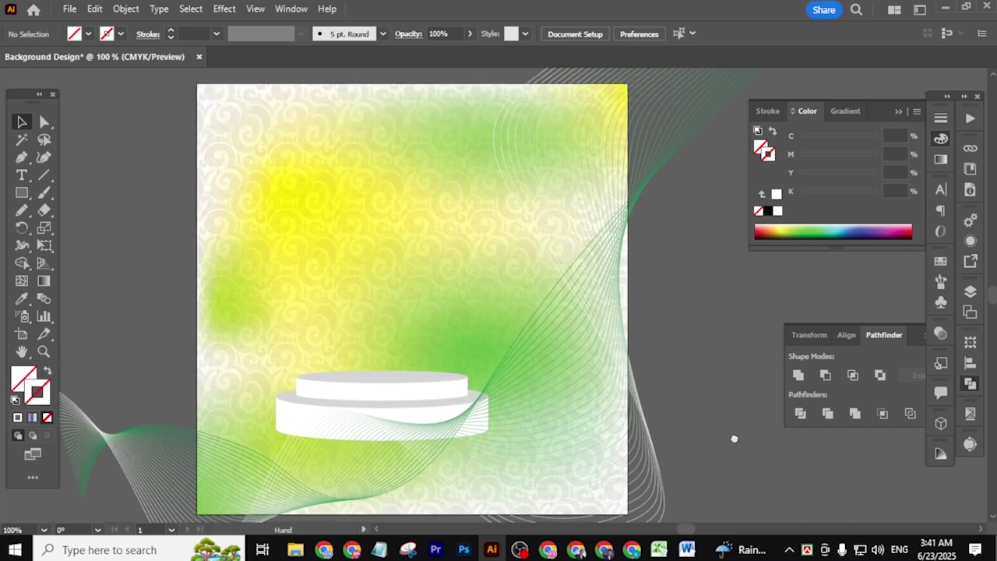
scroll(719, 399, "down", 1)
scroll(733, 452, "right", 1)
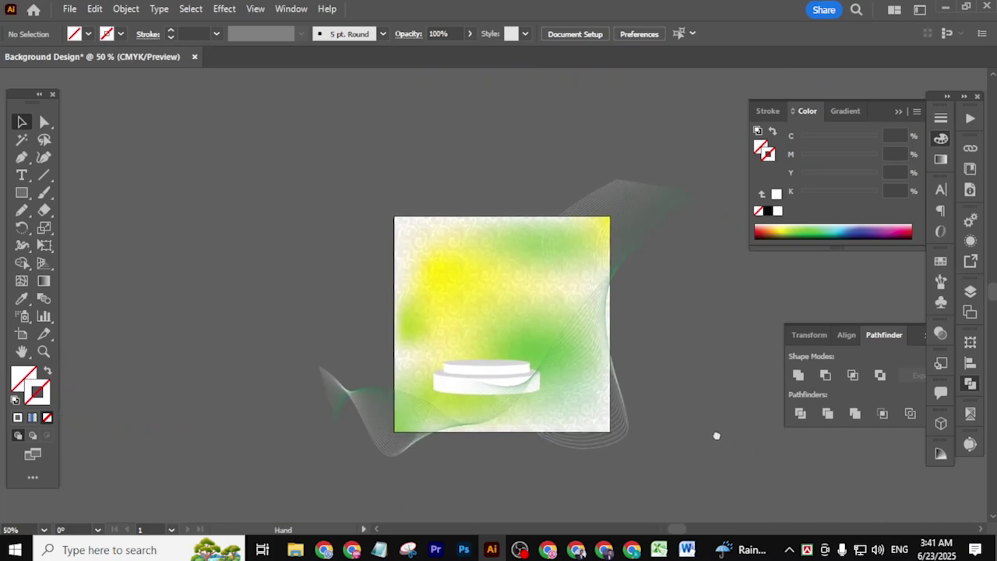
scroll(545, 393, "up", 2)
left_click_drag(726, 335, 724, 355)
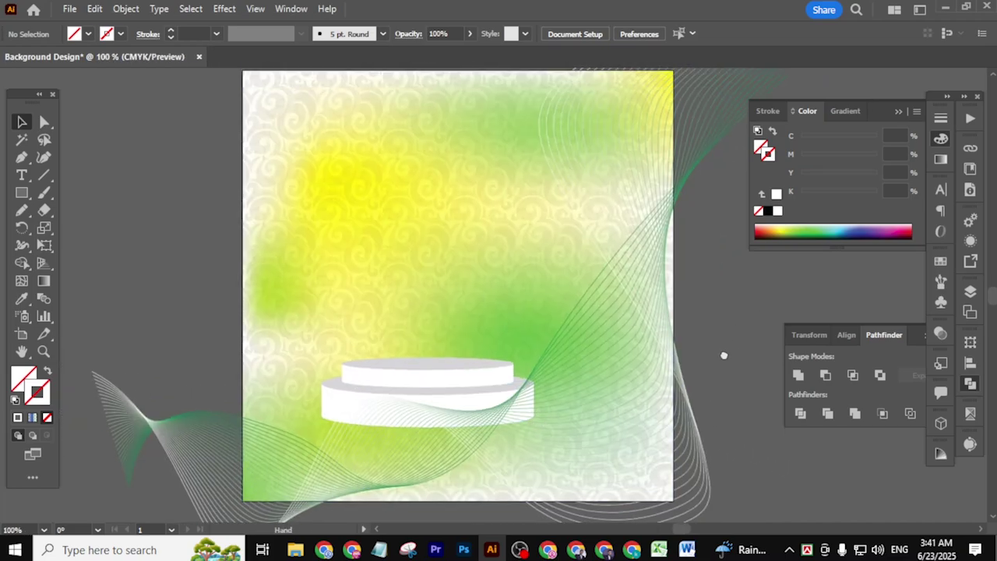
double_click(438, 375)
left_click(428, 375)
scroll(428, 375, "up", 2)
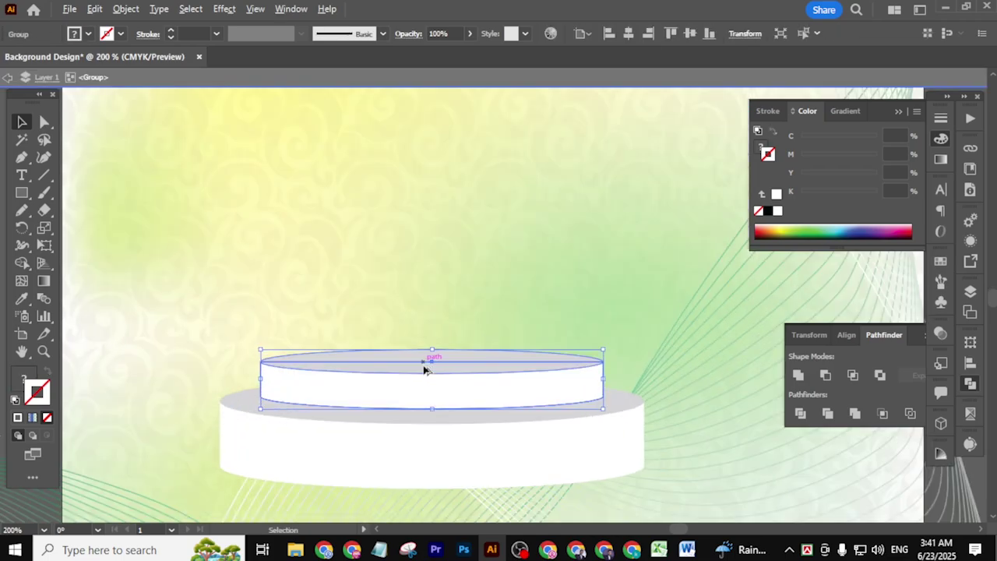
left_click_drag(431, 350, 434, 329)
scroll(475, 378, "down", 1)
double_click(894, 469)
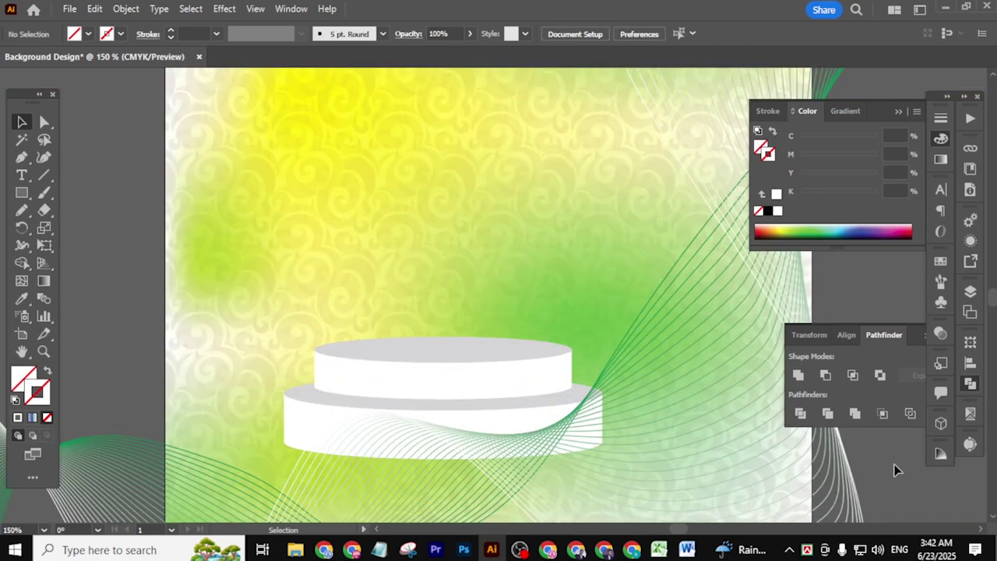
scroll(621, 438, "down", 2)
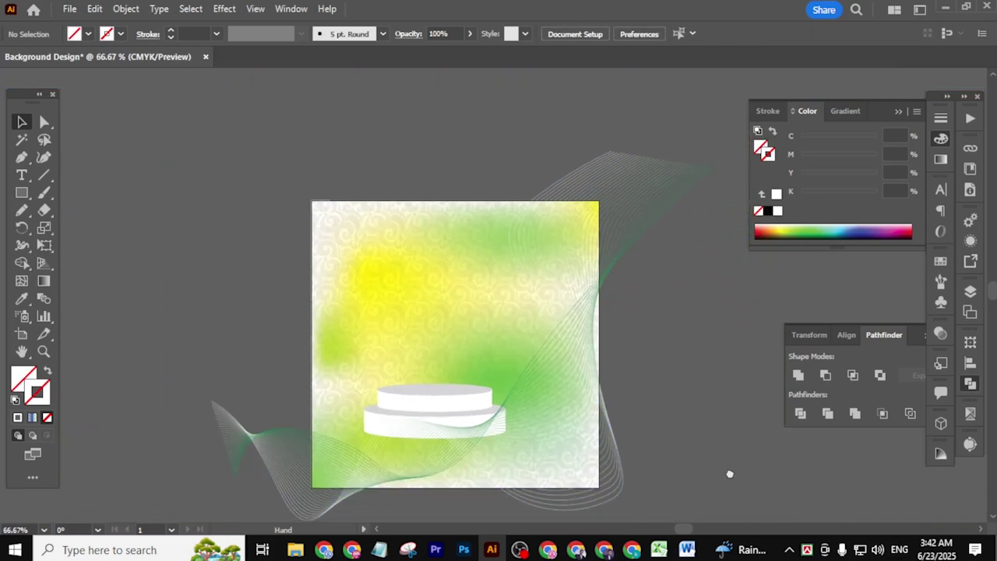
scroll(576, 421, "up", 3)
scroll(534, 424, "down", 3)
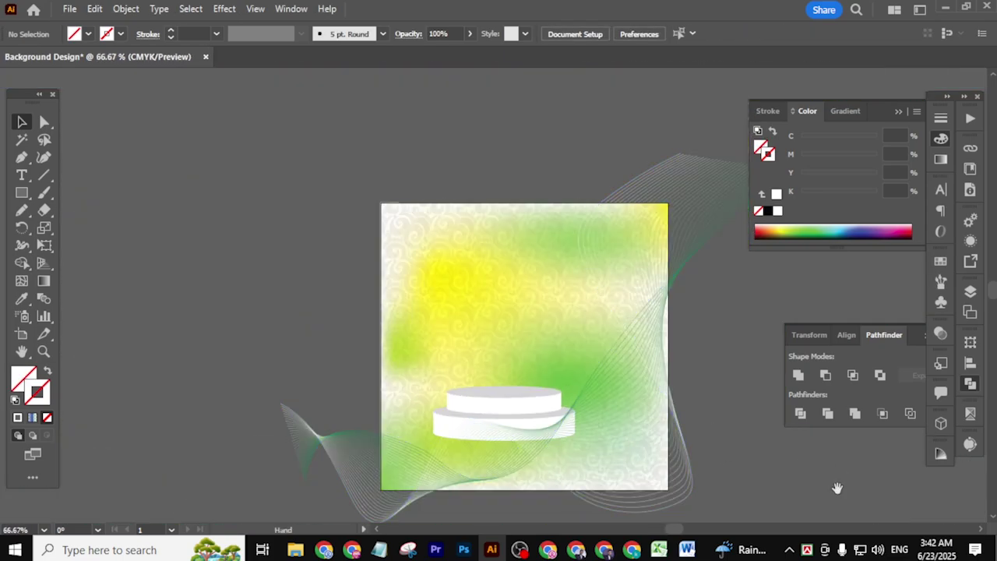
scroll(655, 452, "down", 2)
scroll(443, 414, "up", 1)
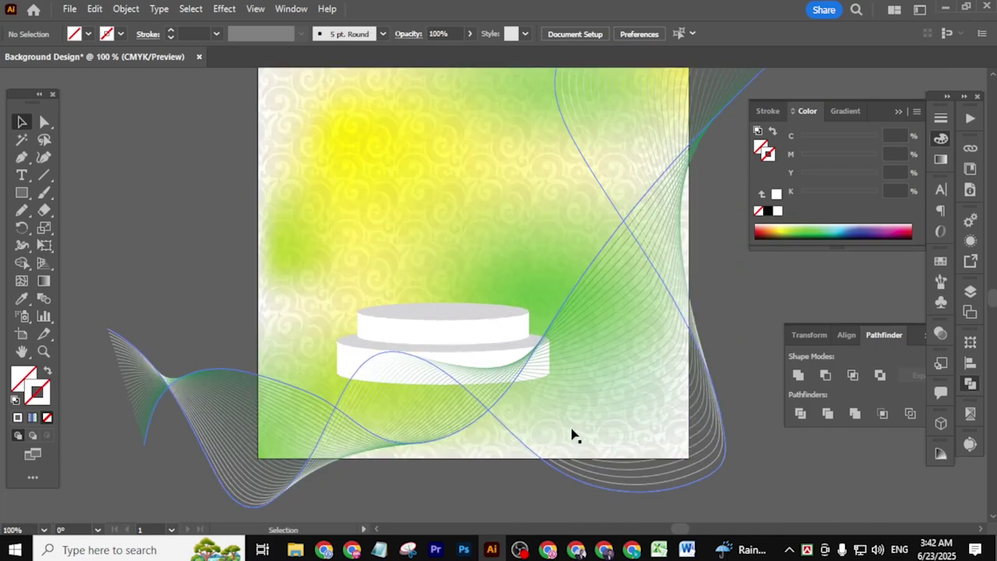
scroll(795, 486, "up", 1)
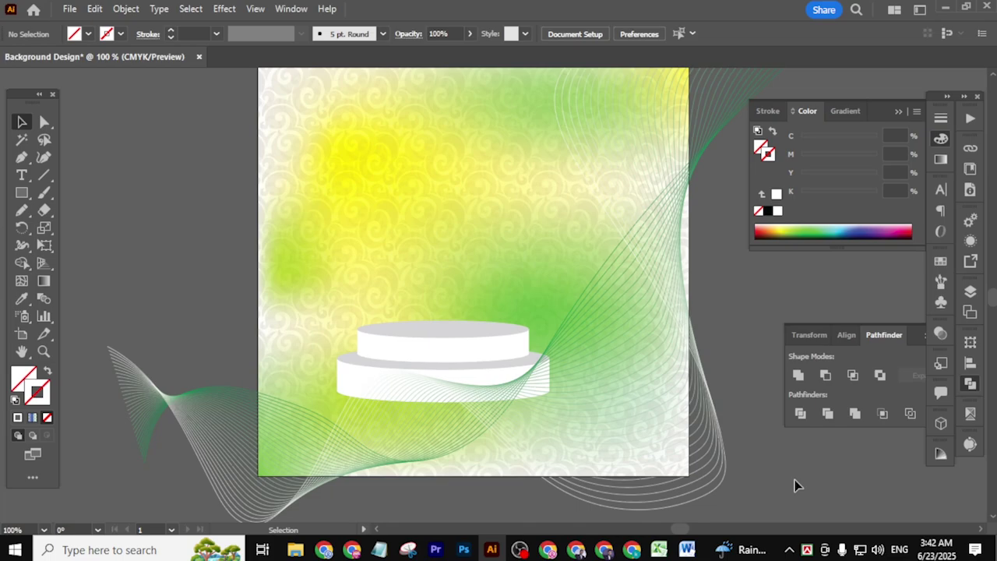
scroll(795, 485, "up", 2)
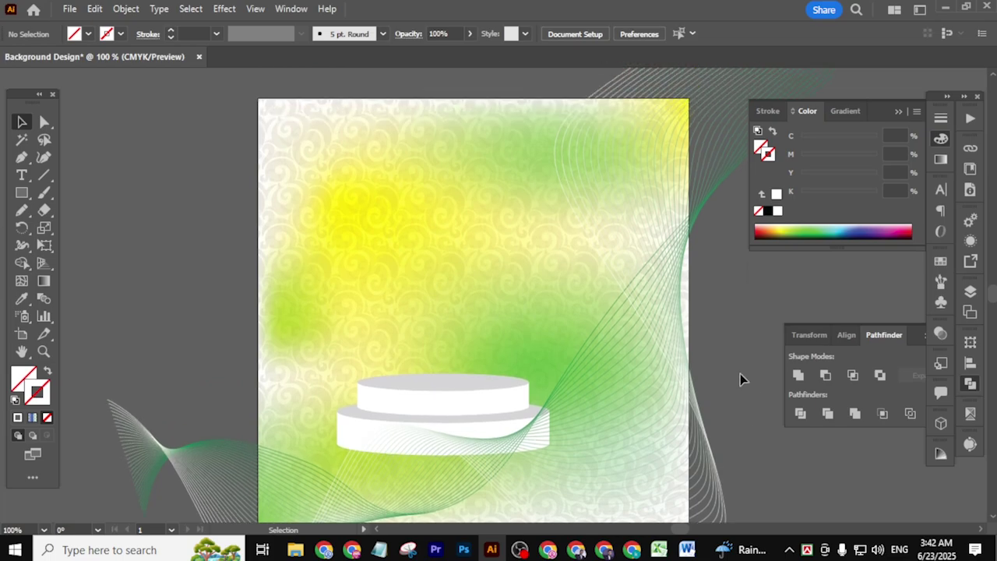
Create a 1080 x 1080 px rectangle starting on the empty canvas beside the artboard
key("ctrl+minus")
left_click(22, 192)
left_click(149, 198)
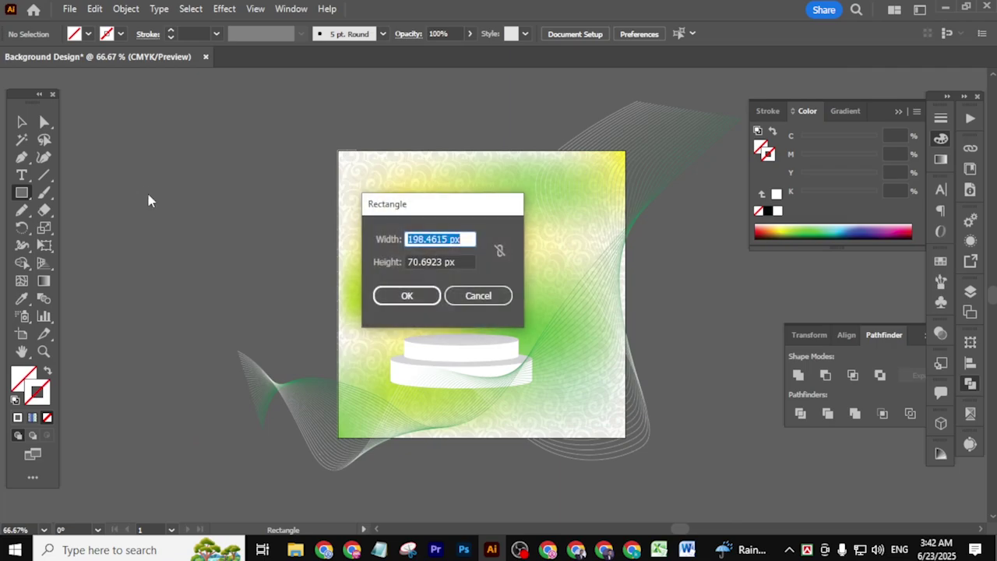
type("1080")
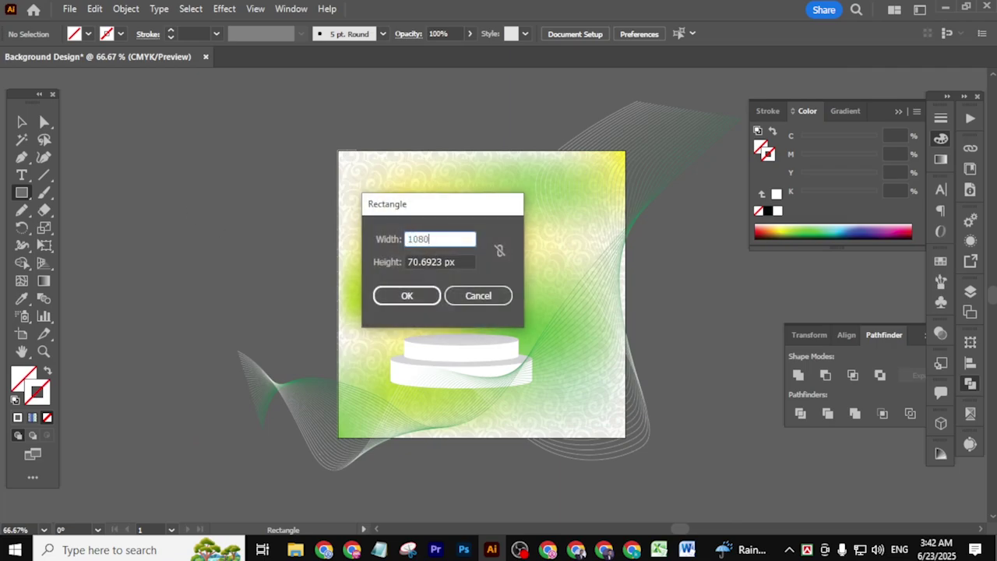
key("Tab")
type("1")
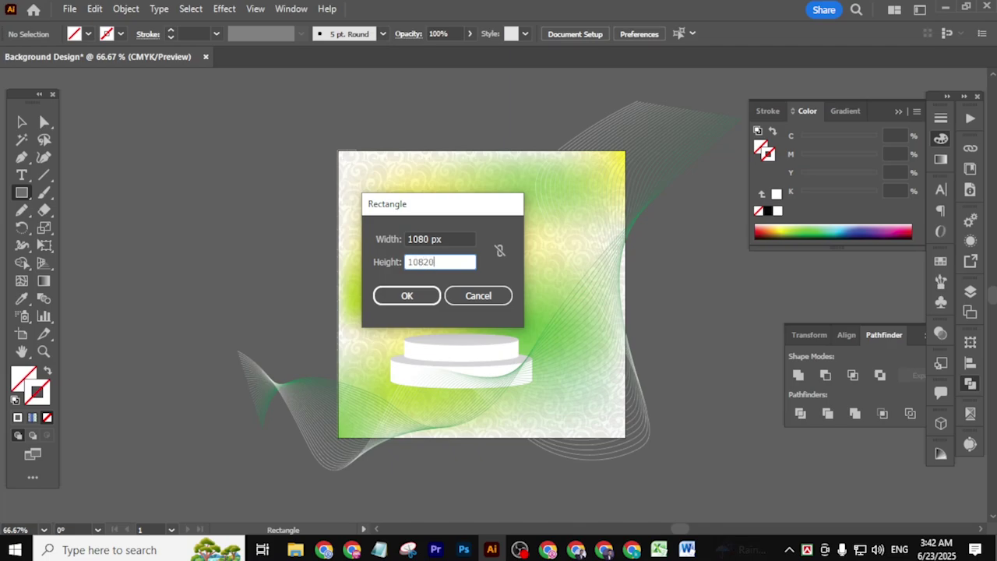
key("Return")
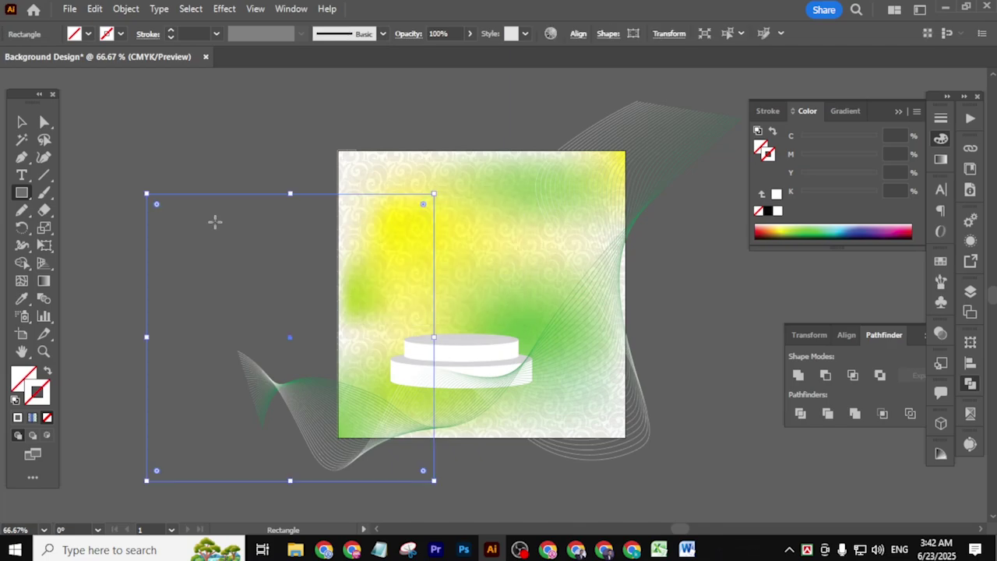
Fill the new square with yellow and centre it vertically and horizontally on the artboard
left_click(22, 123)
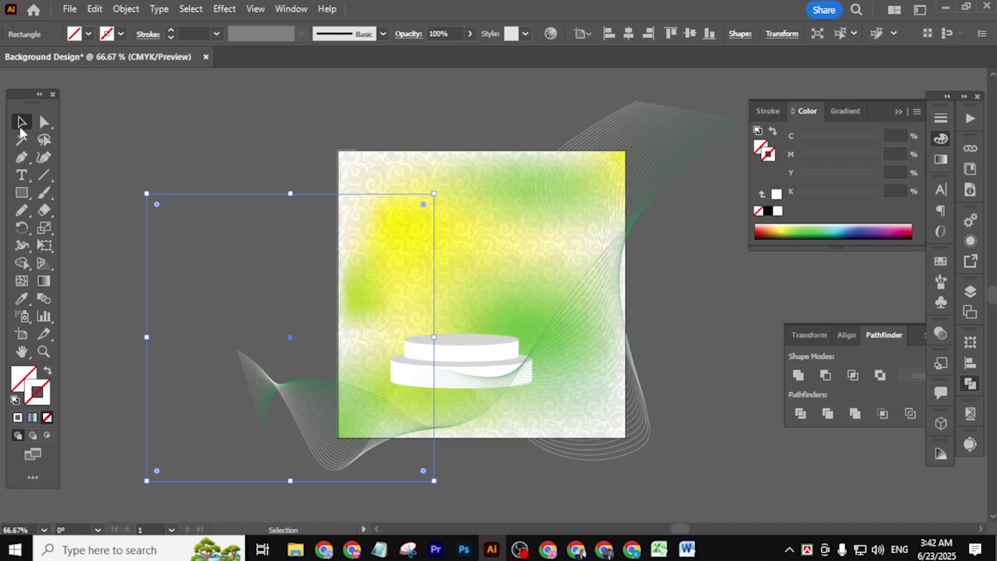
left_click(88, 34)
left_click(59, 59)
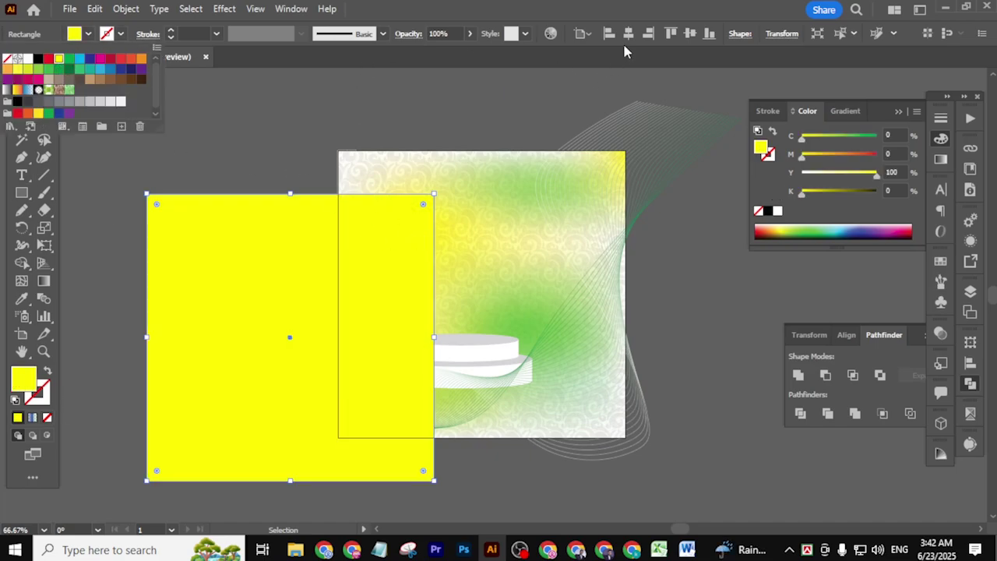
left_click(690, 33)
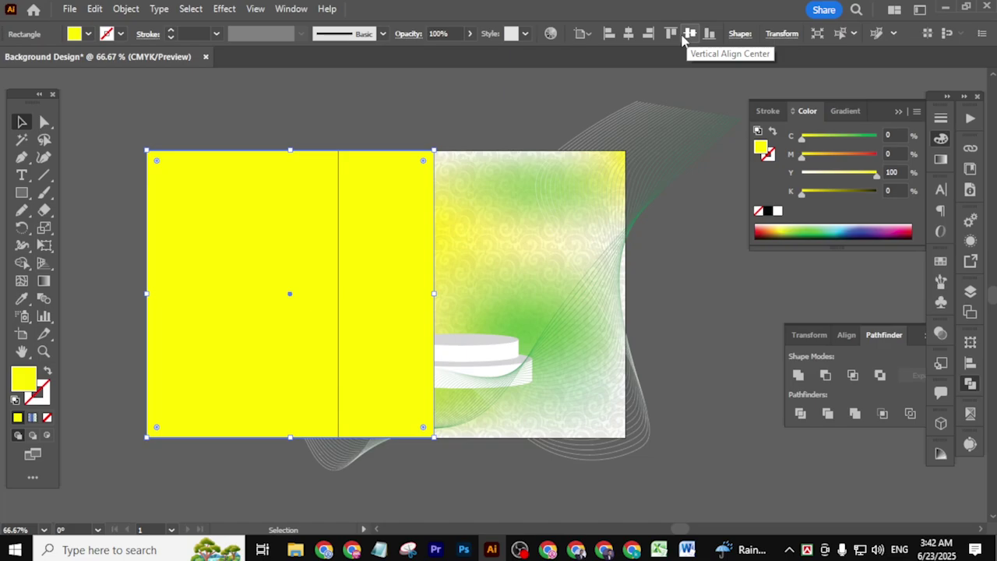
left_click(629, 34)
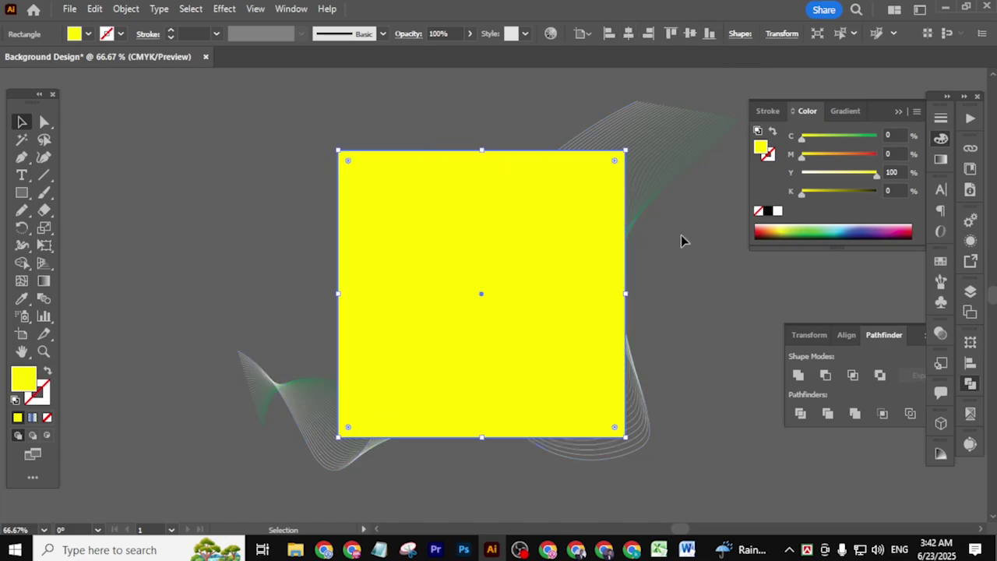
Clip the line waves to the artboard area with a clipping mask made from the yellow square, and deselect
left_click(674, 169, "shift")
right_click(570, 244)
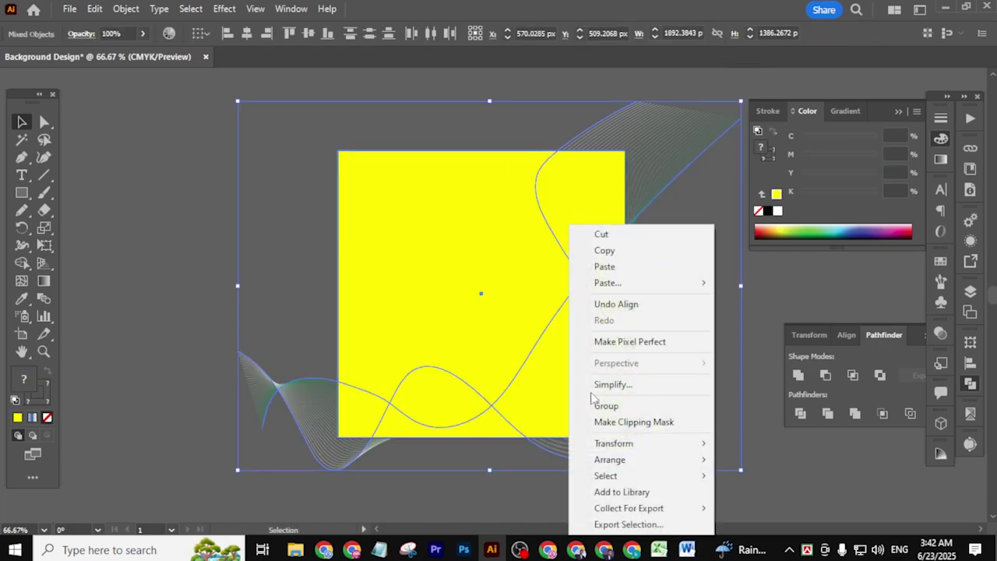
left_click(634, 423)
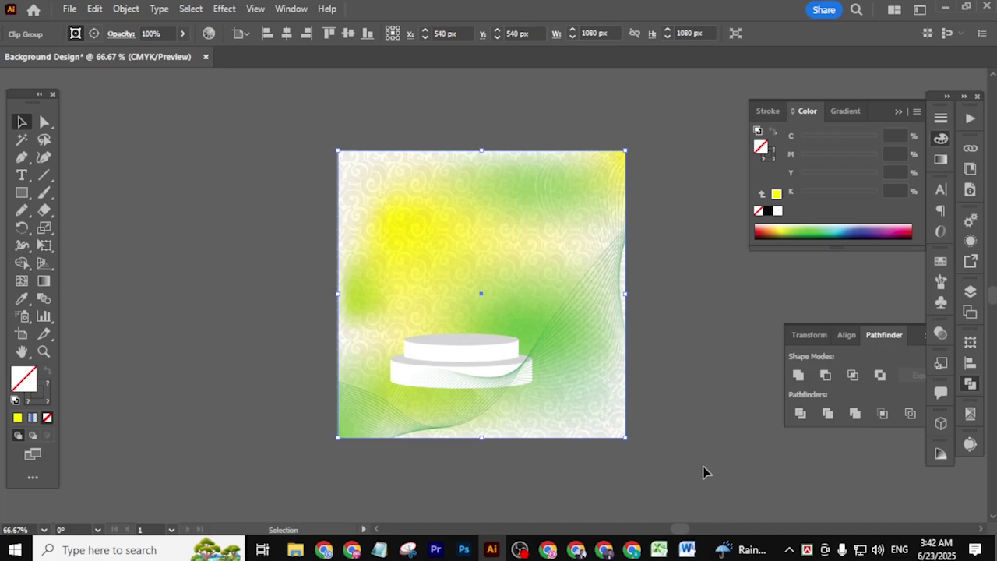
left_click(703, 471)
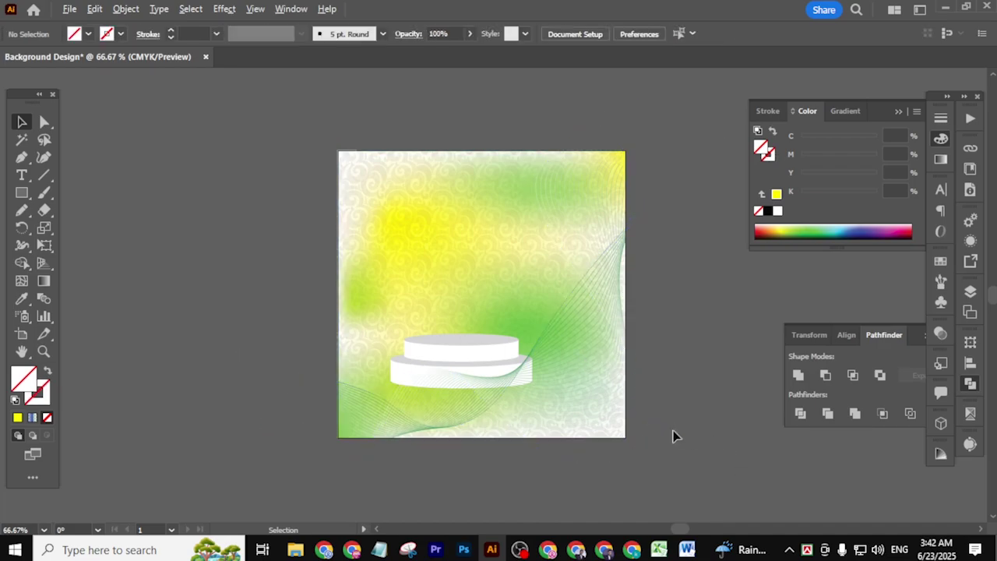
Centre the podium group horizontally on the artboard and deselect it
scroll(674, 437, "up", 1)
scroll(675, 407, "up", 1)
scroll(675, 408, "left", 1)
left_click(433, 360)
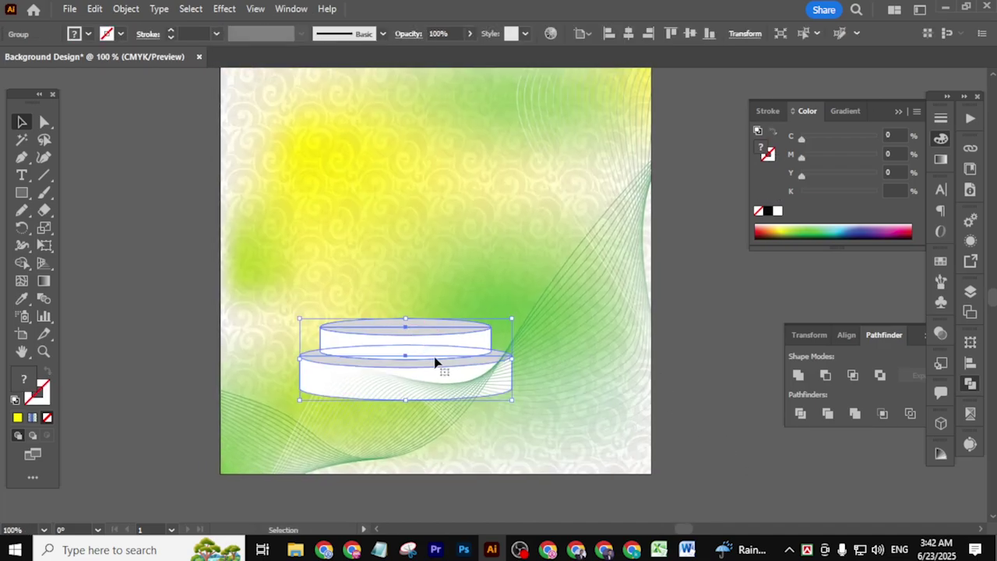
left_click(631, 35)
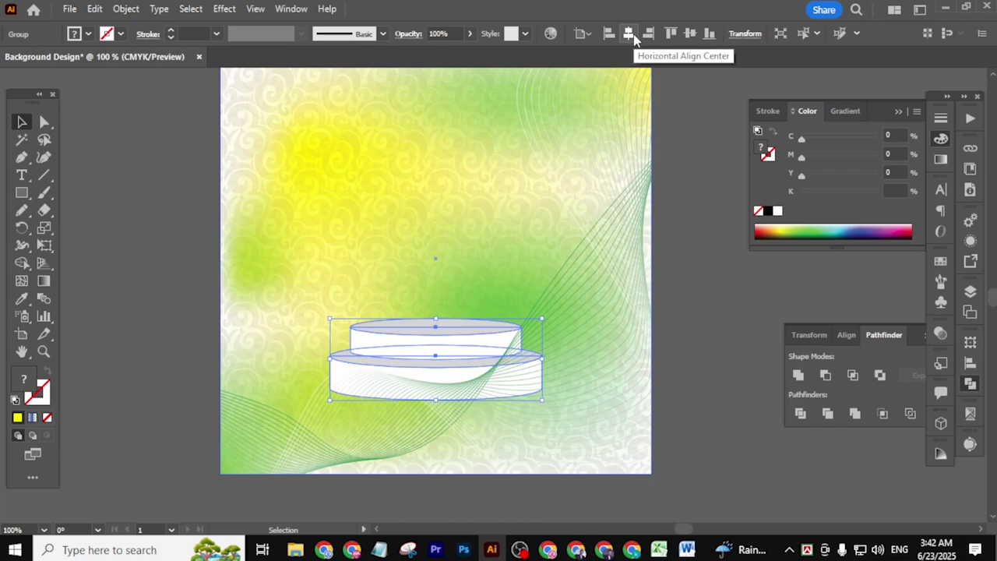
left_click(660, 382)
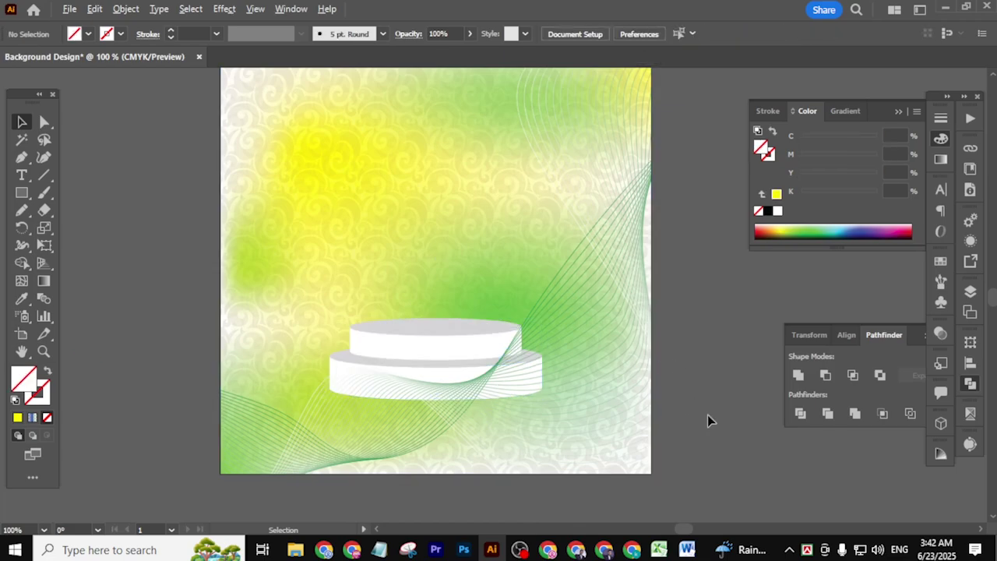
Move the podium off the artboard onto the empty canvas and delete it
scroll(707, 415, "down", 1)
left_click_drag(702, 374, 666, 391)
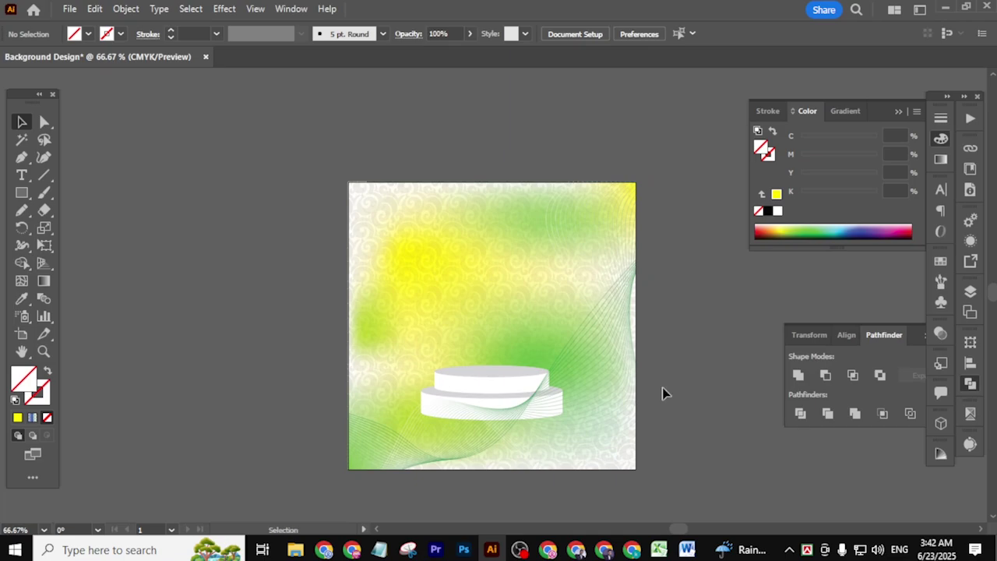
scroll(662, 391, "down", 3)
scroll(667, 392, "up", 3)
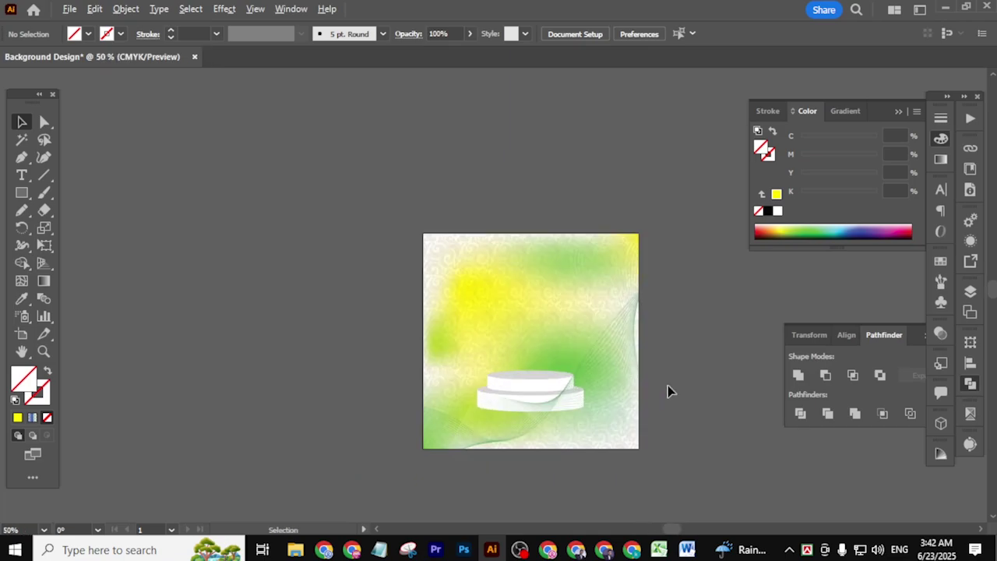
scroll(695, 403, "right", 2)
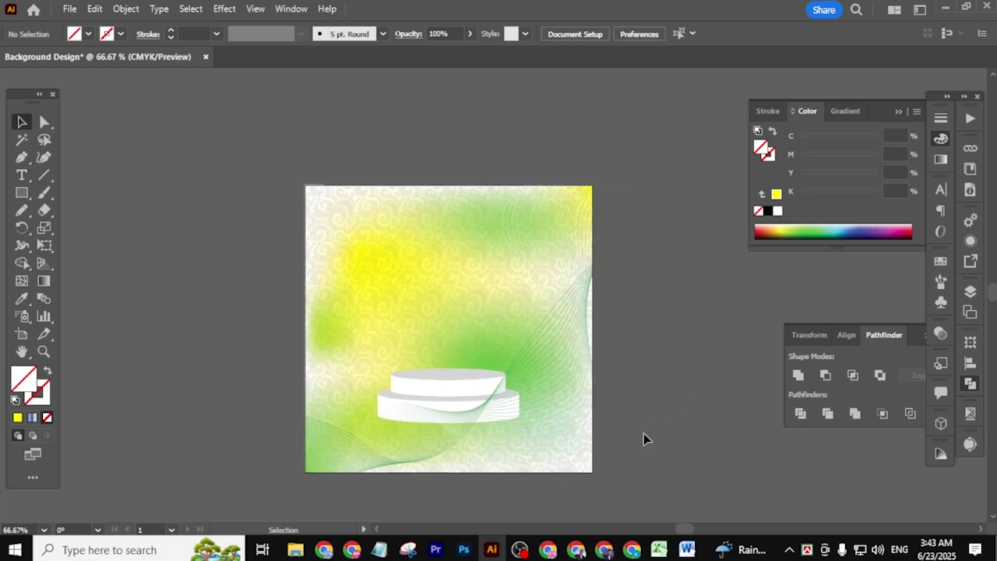
left_click_drag(457, 390, 732, 440)
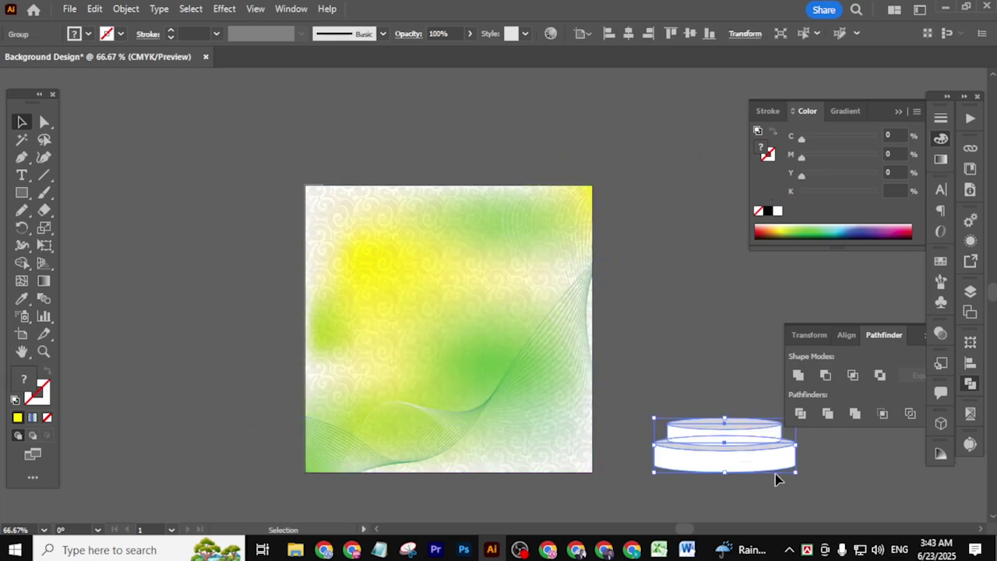
key("Delete")
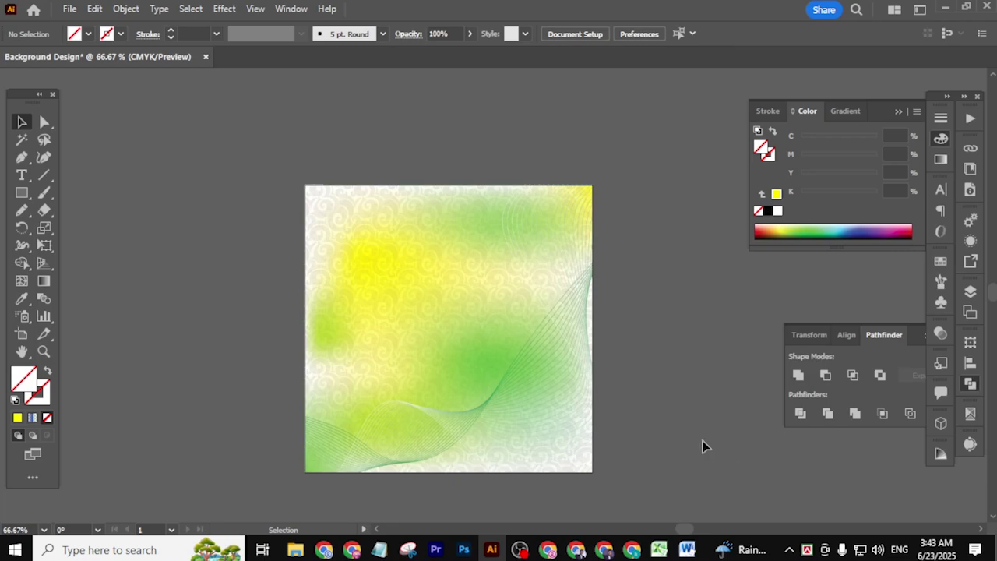
scroll(630, 379, "down", 3)
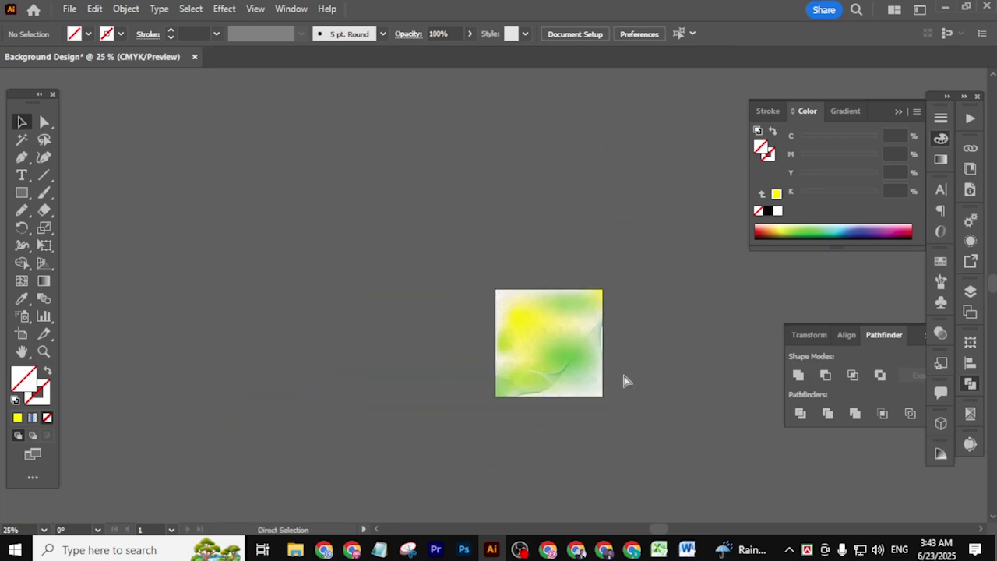
scroll(563, 363, "up", 4)
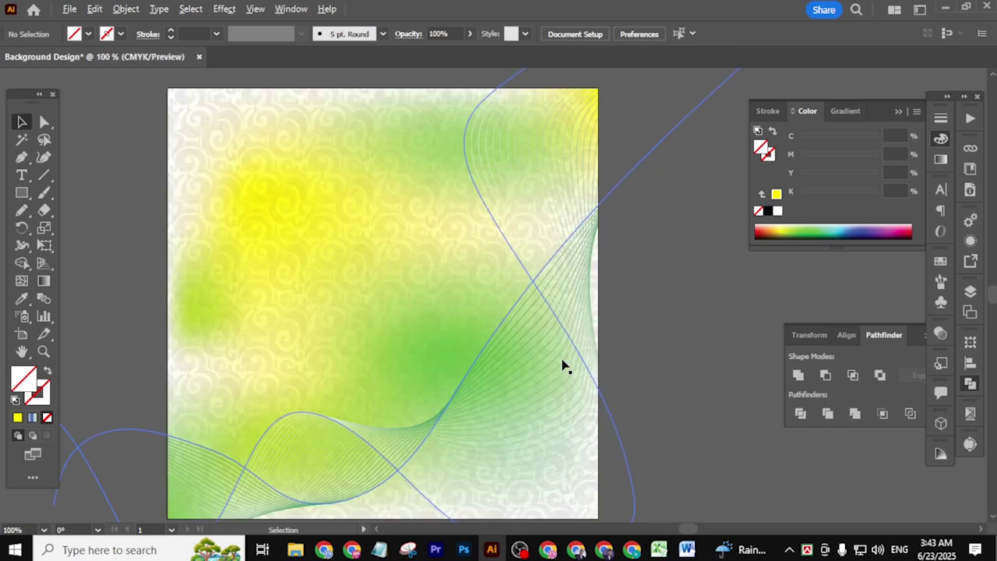
left_click_drag(687, 346, 566, 357)
scroll(682, 357, "down", 2)
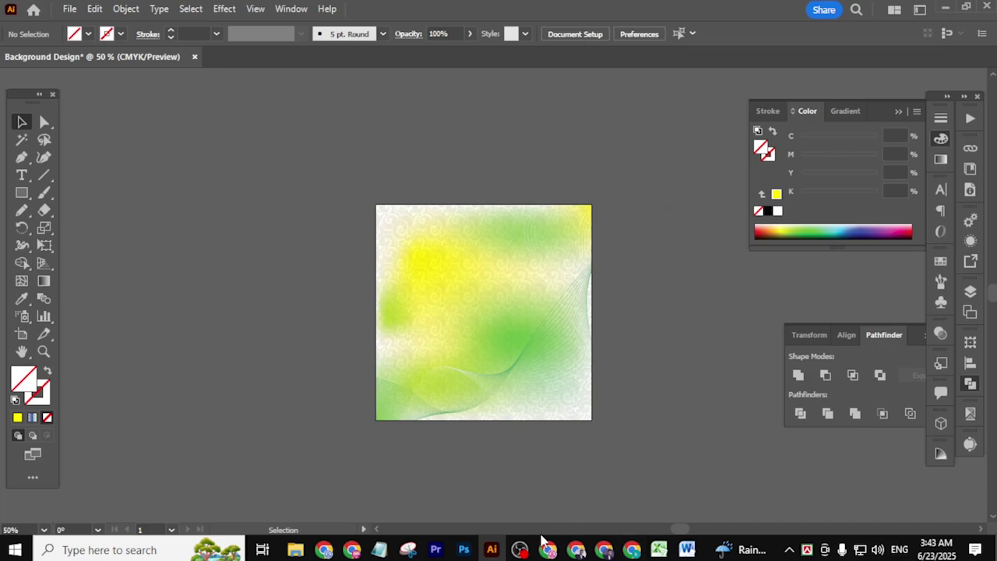
mouse_move(525, 554)
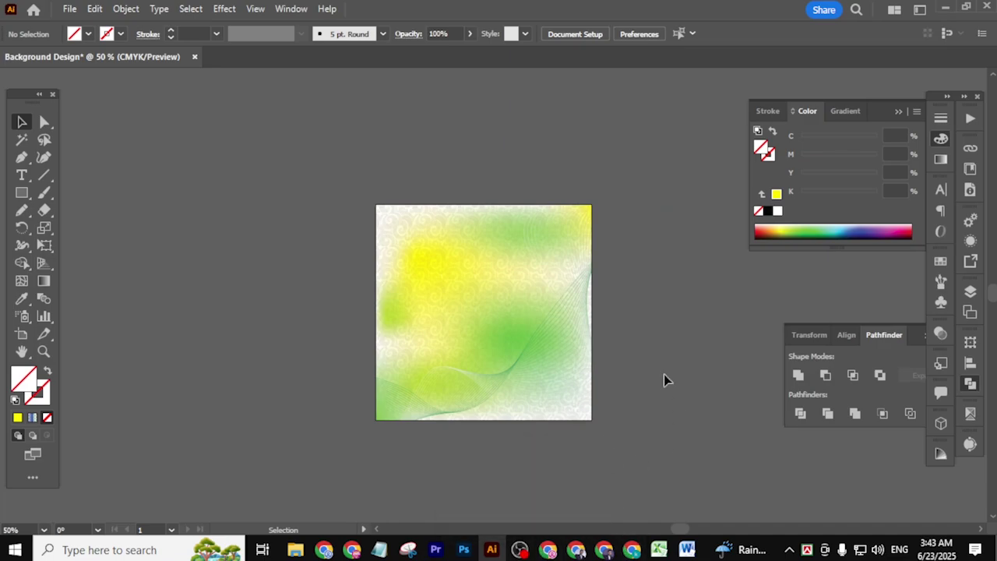